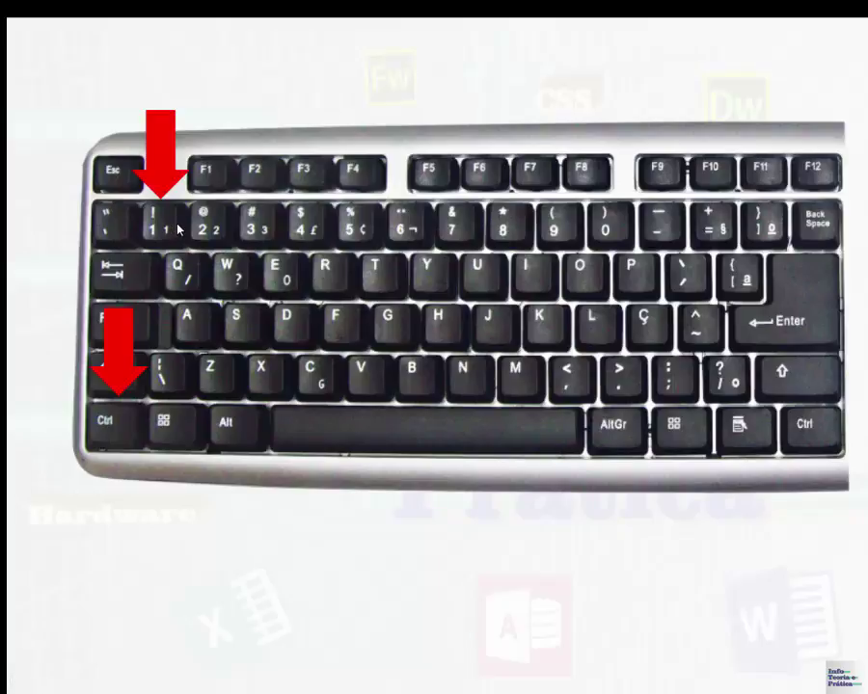
pyautogui.click(177, 230)
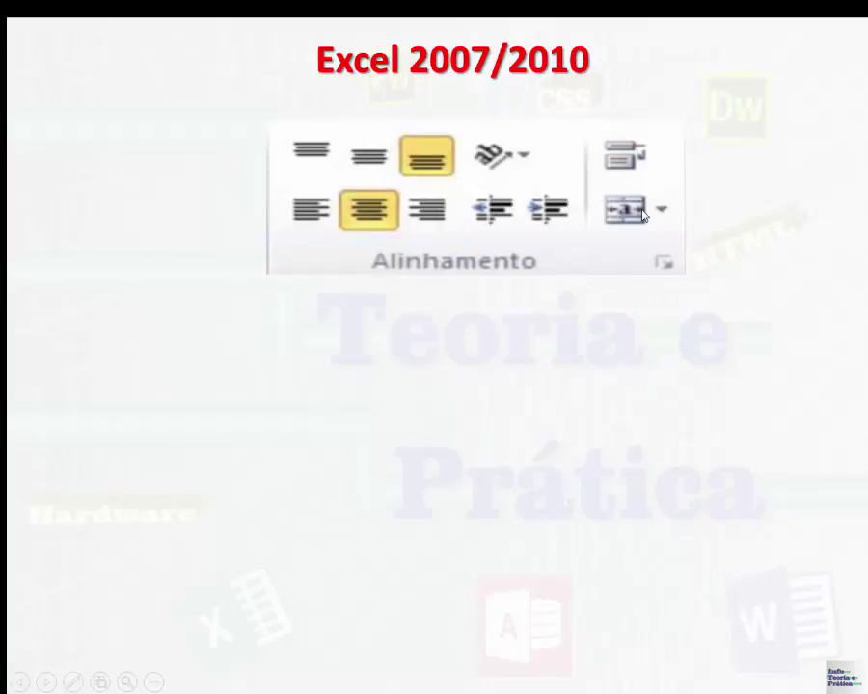
pyautogui.click(807, 290)
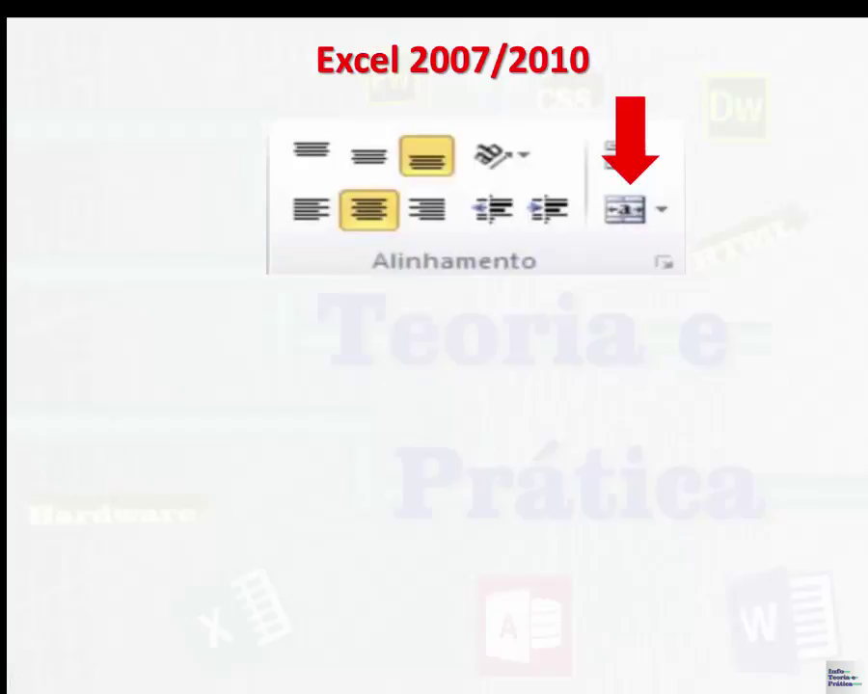
pyautogui.click(623, 220)
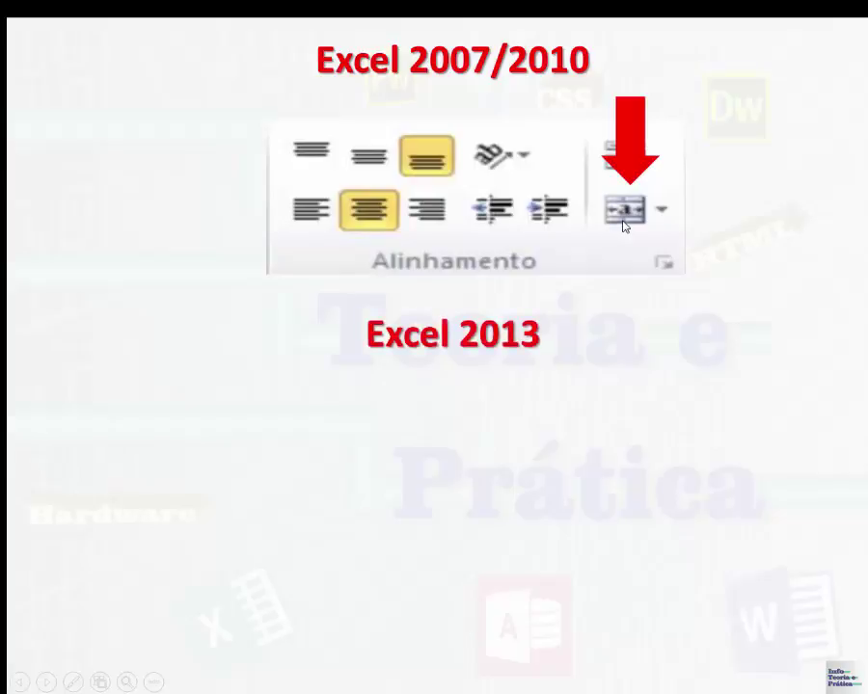
pyautogui.click(624, 225)
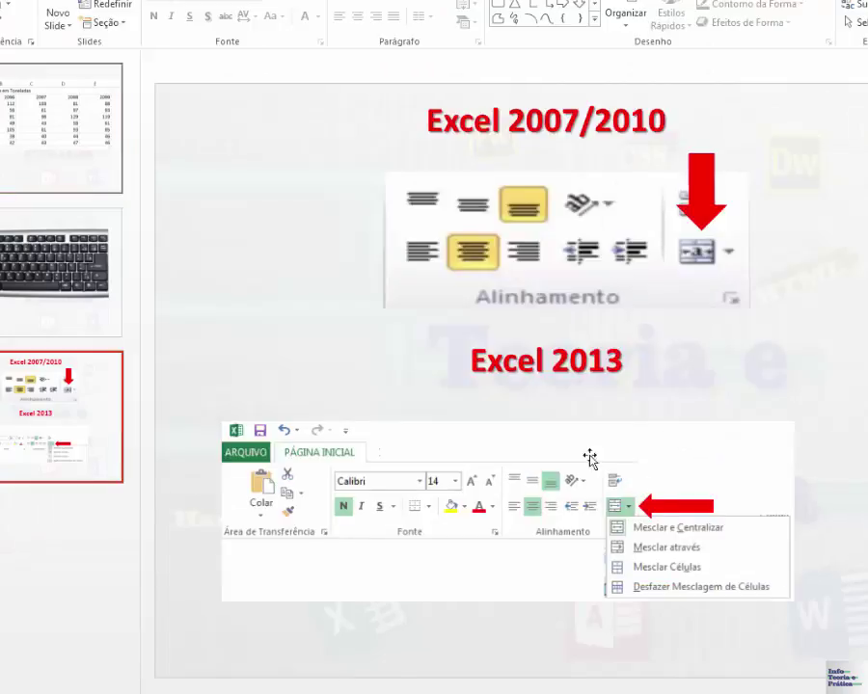
# Switch to the Excel workbook, open the cell formatting dialog for title cell A1 and review its alignment, font, border and fill options.
pyautogui.click(274, 680)
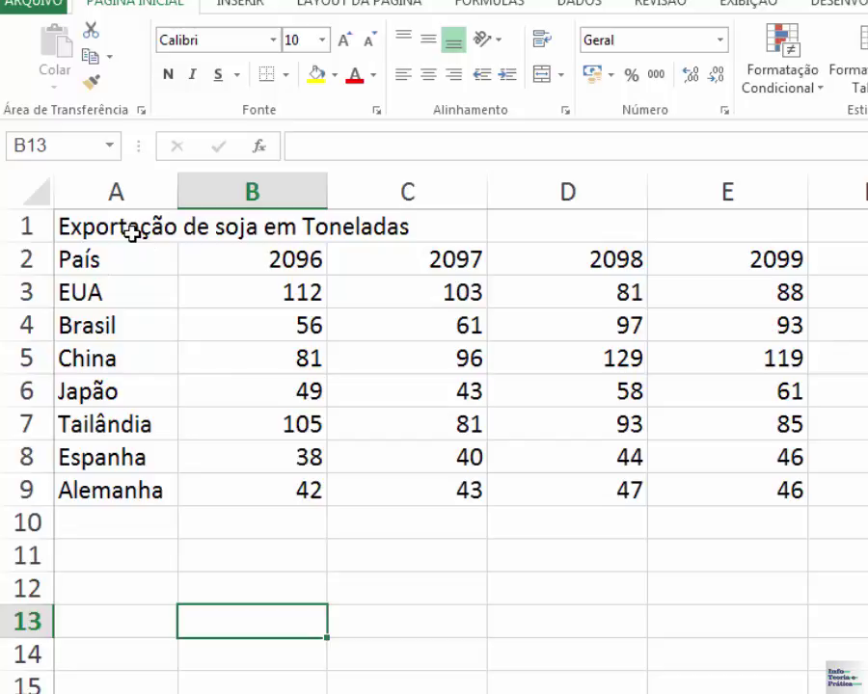
pyautogui.click(132, 232)
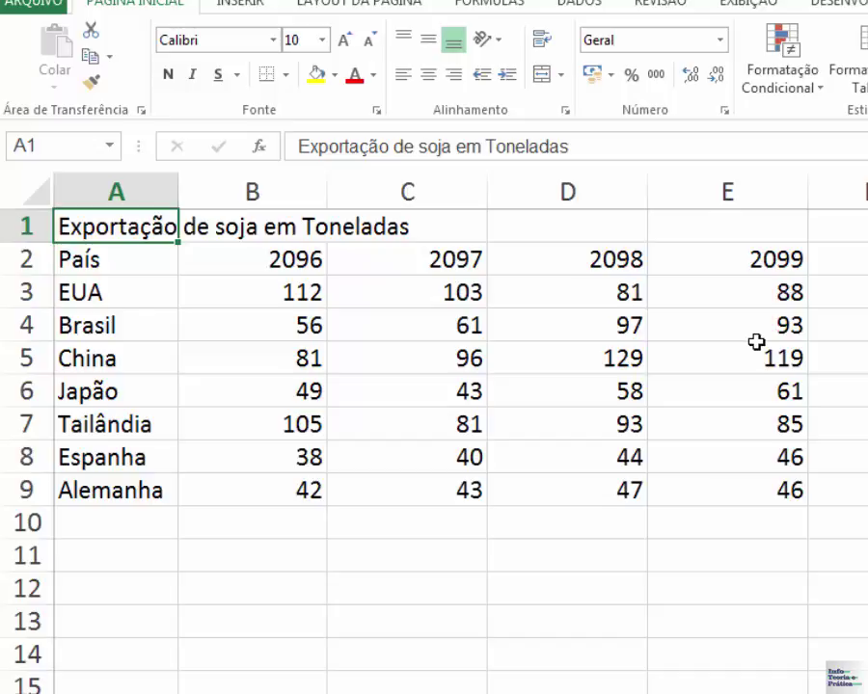
pyautogui.hotkey('ctrl', '1')
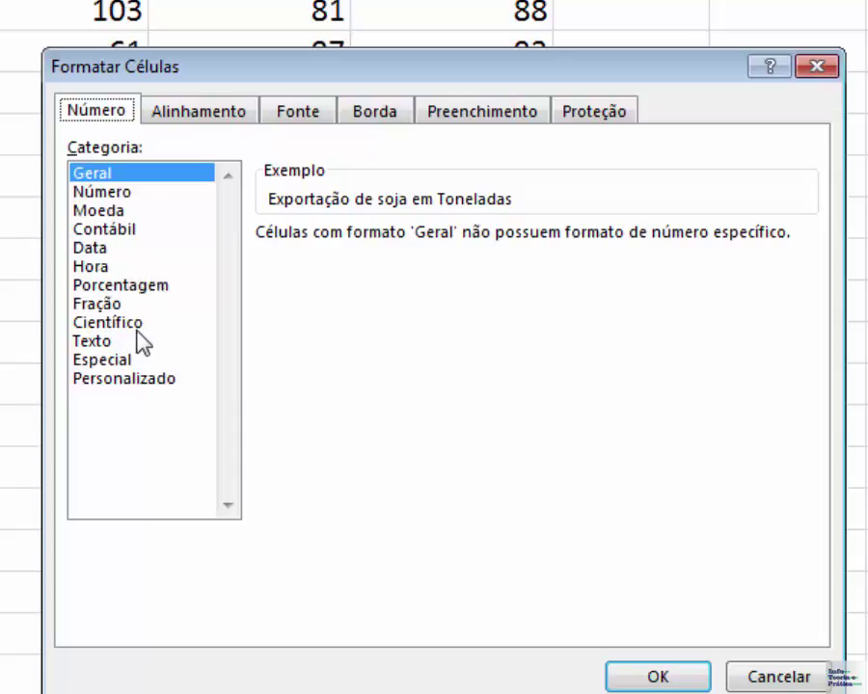
pyautogui.click(239, 126)
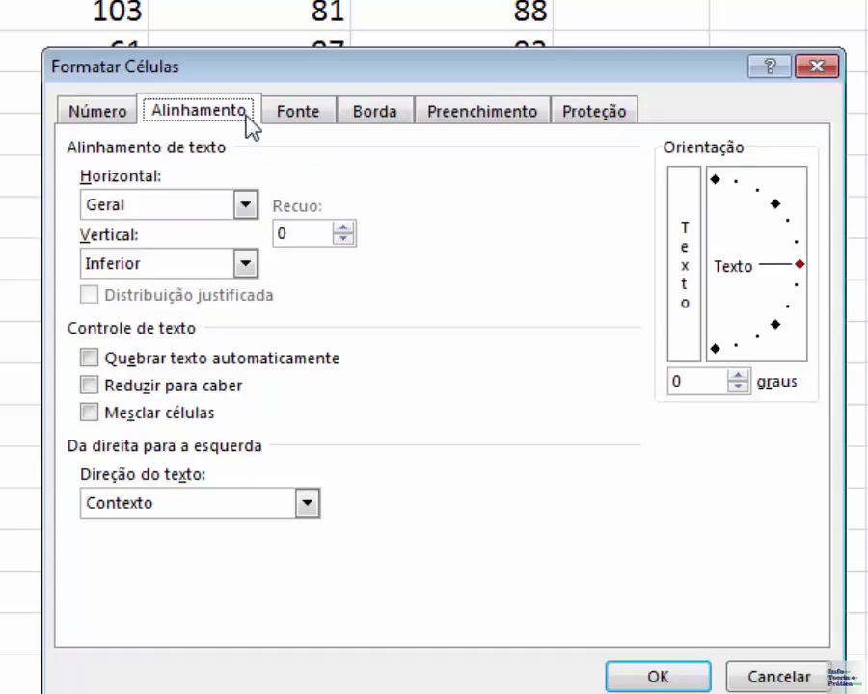
pyautogui.click(287, 126)
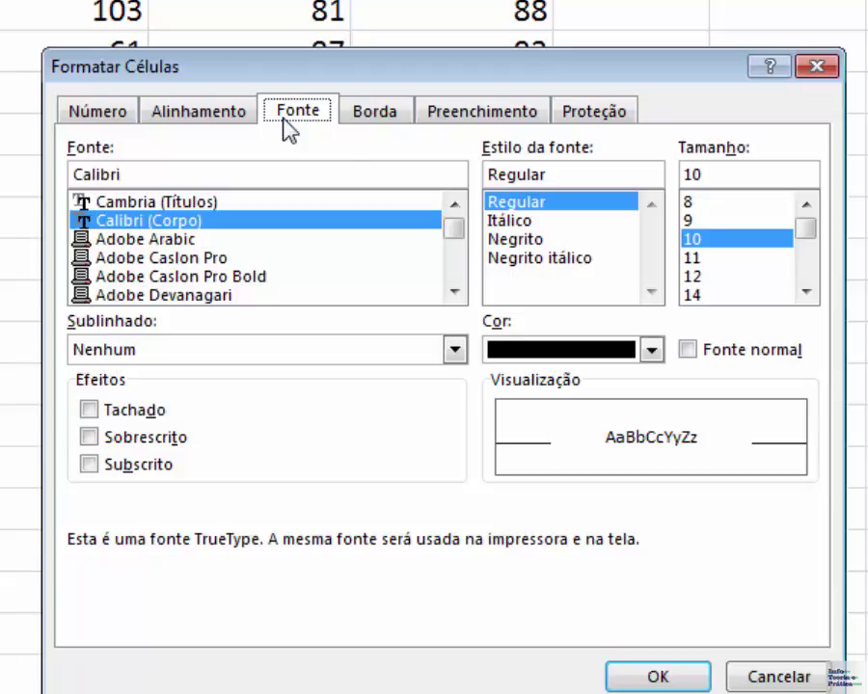
pyautogui.click(374, 112)
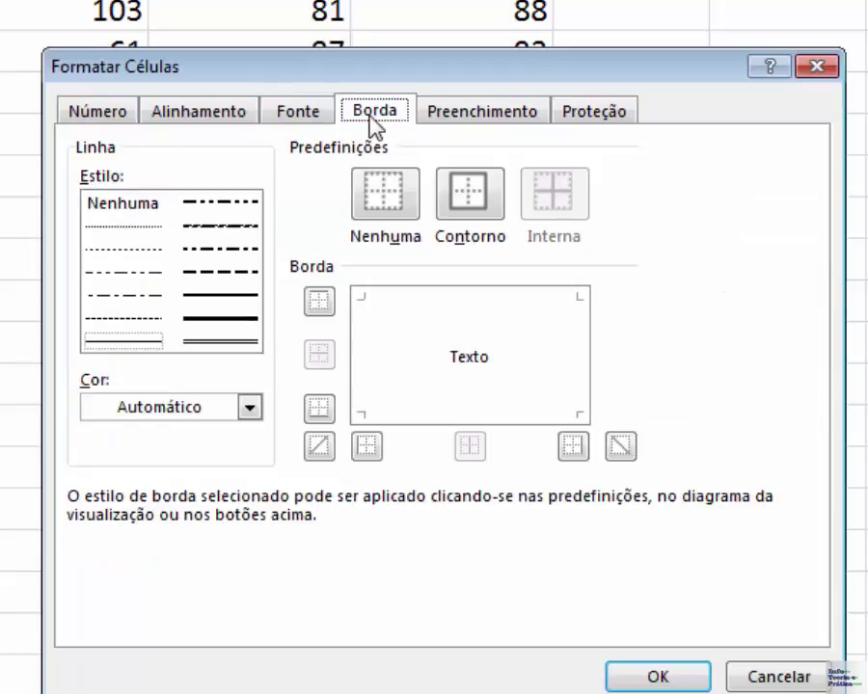
pyautogui.click(441, 116)
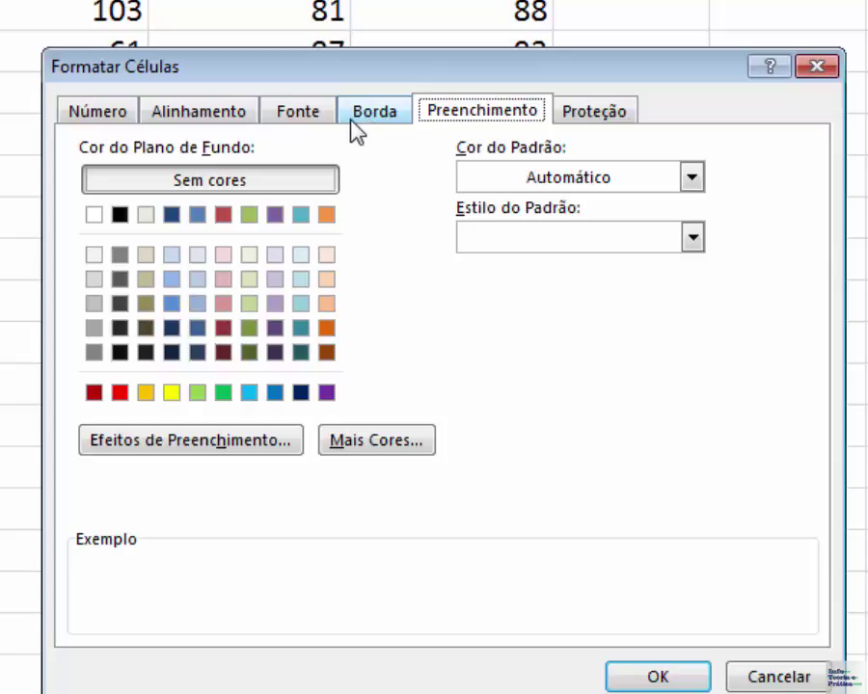
# Format the title in A1 with the font style Negrito, size 14 and the standard yellow font colour.
pyautogui.click(324, 125)
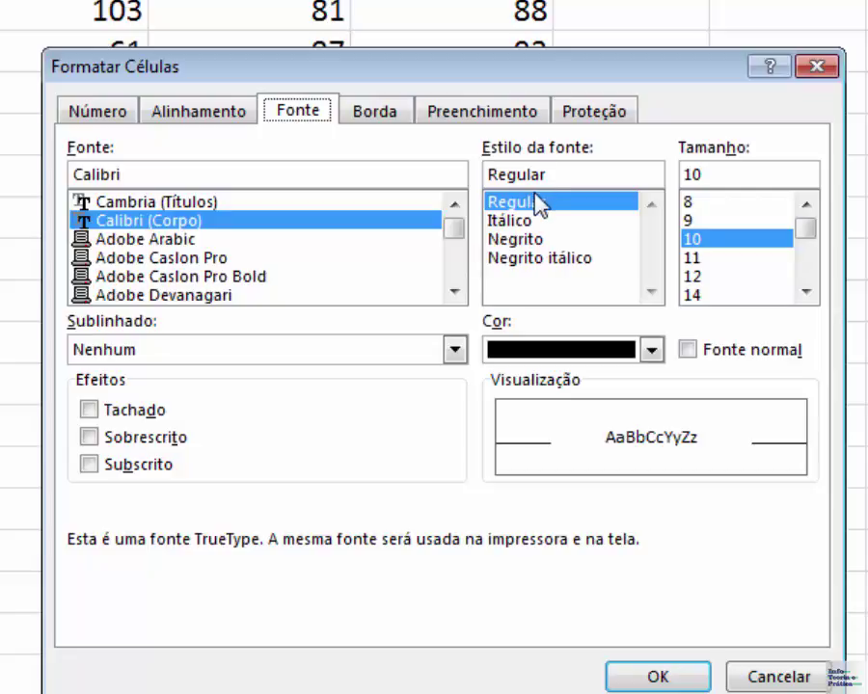
pyautogui.click(539, 221)
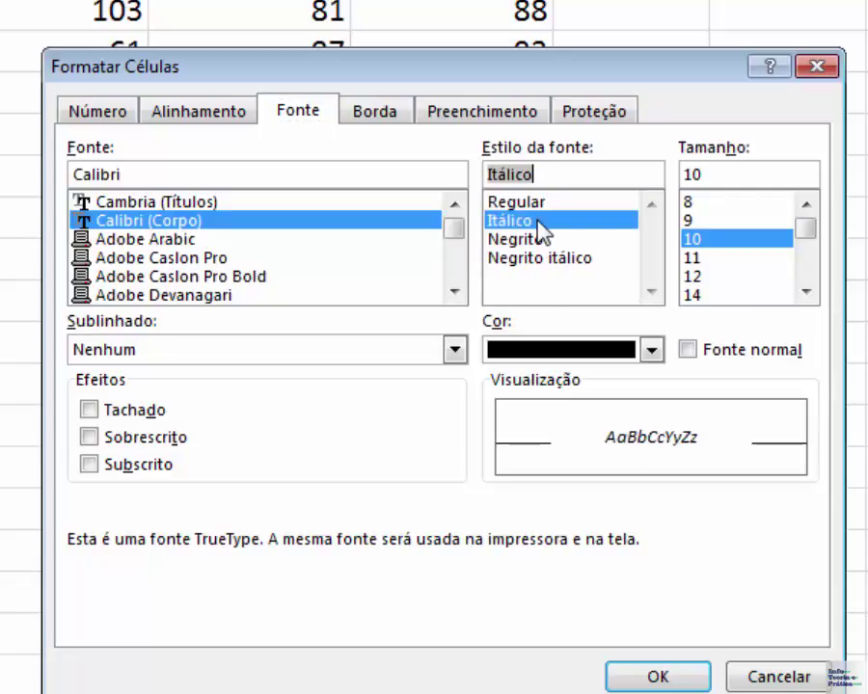
pyautogui.click(535, 243)
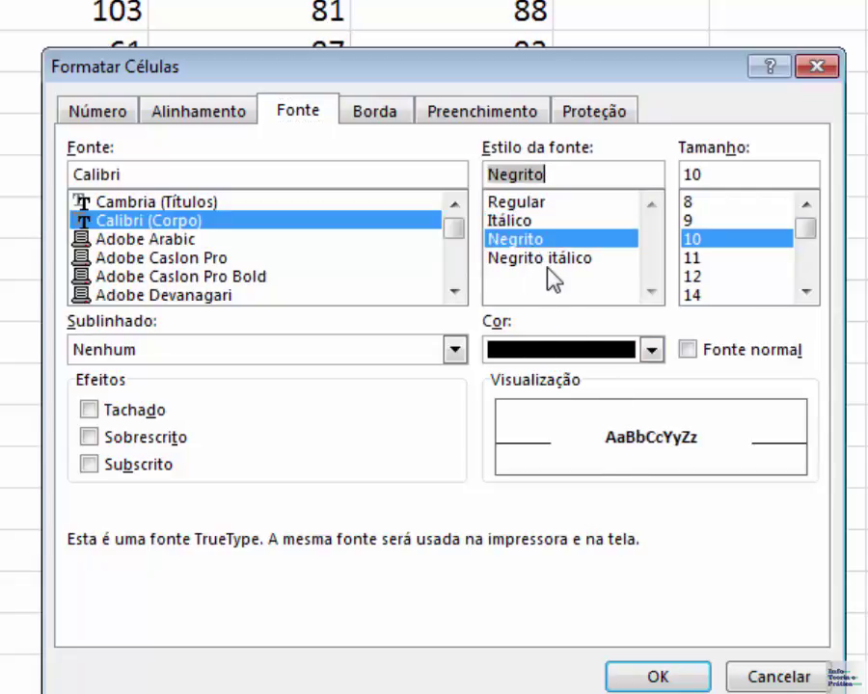
pyautogui.click(553, 258)
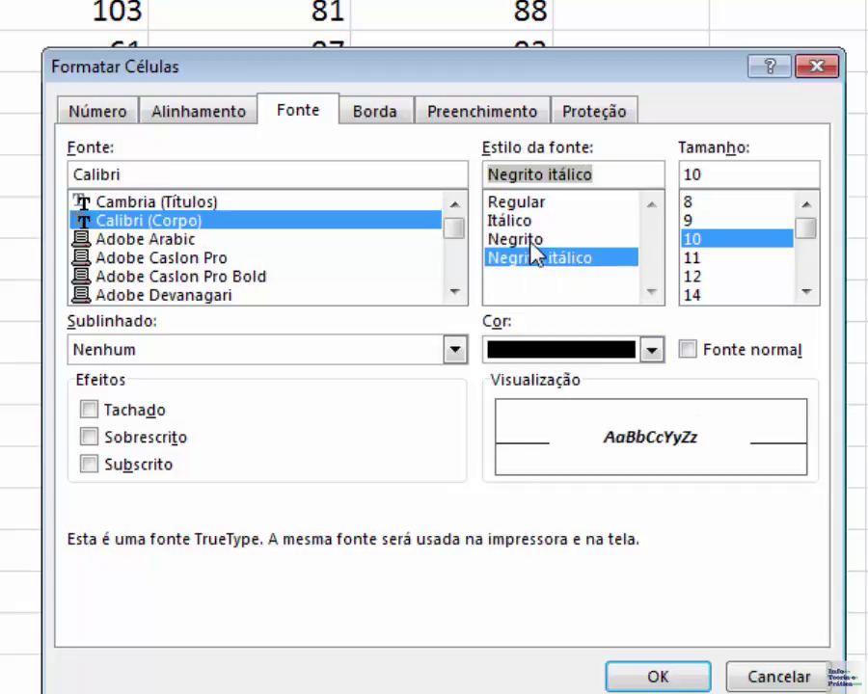
pyautogui.click(514, 241)
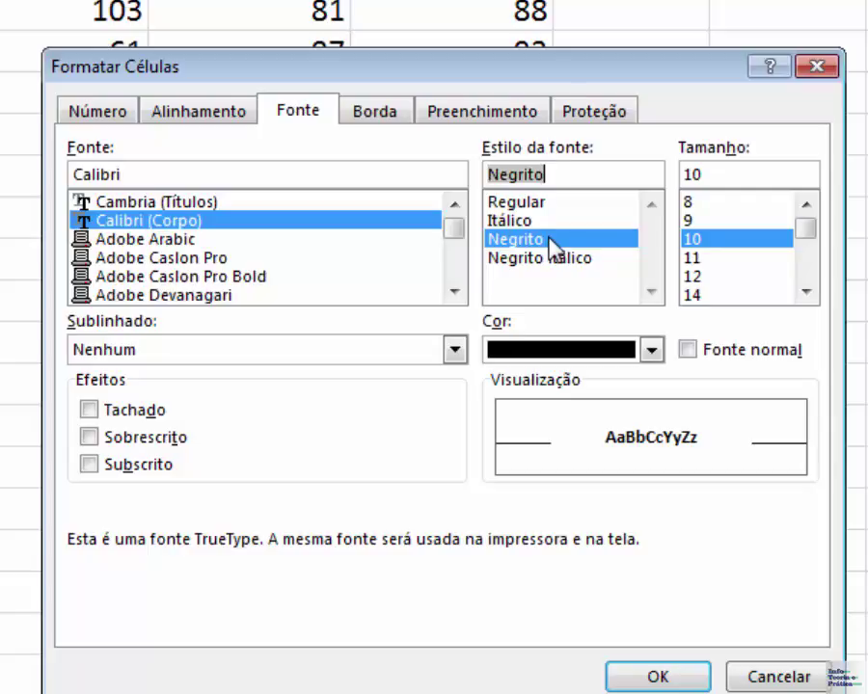
pyautogui.click(704, 299)
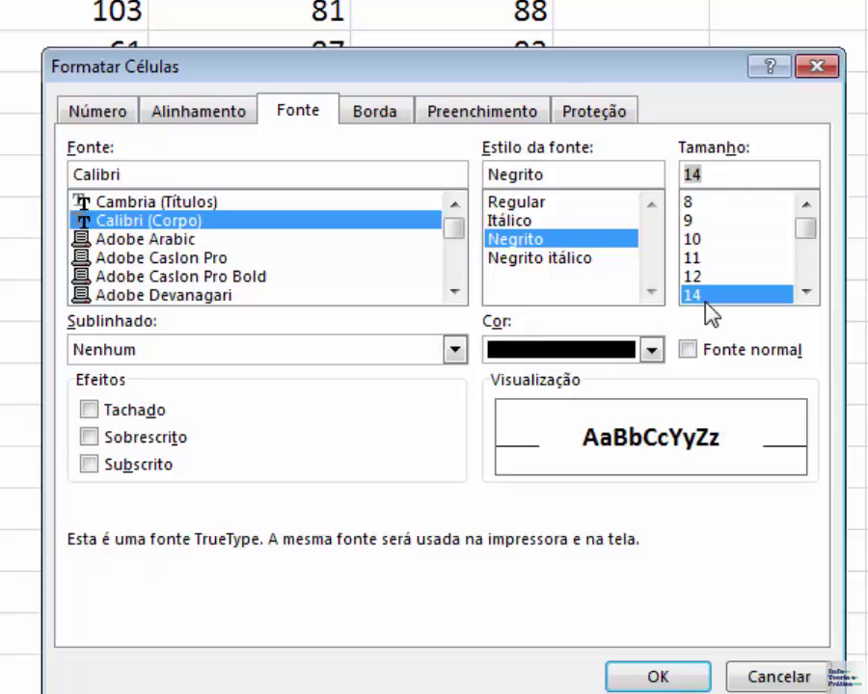
pyautogui.click(653, 351)
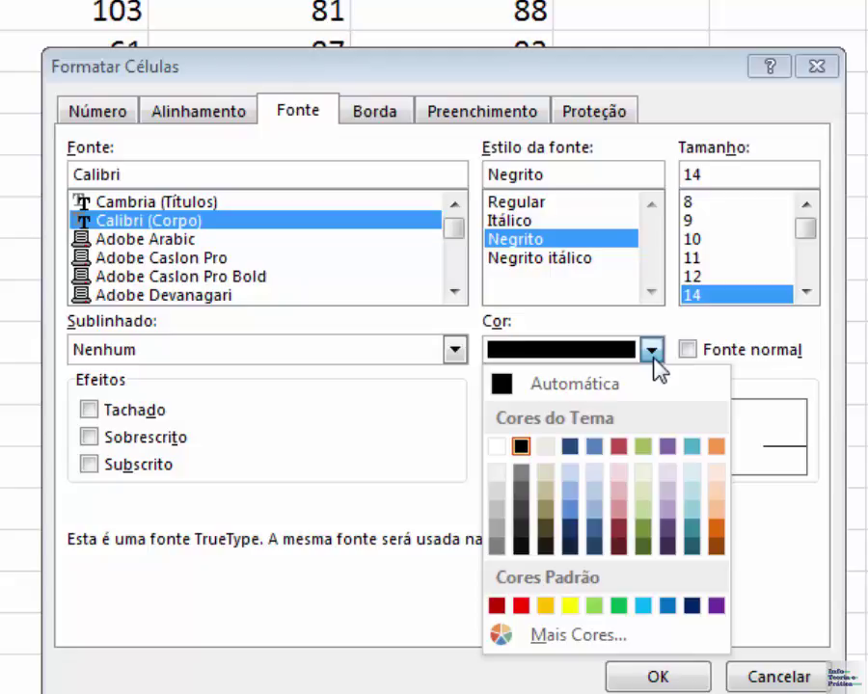
pyautogui.click(569, 605)
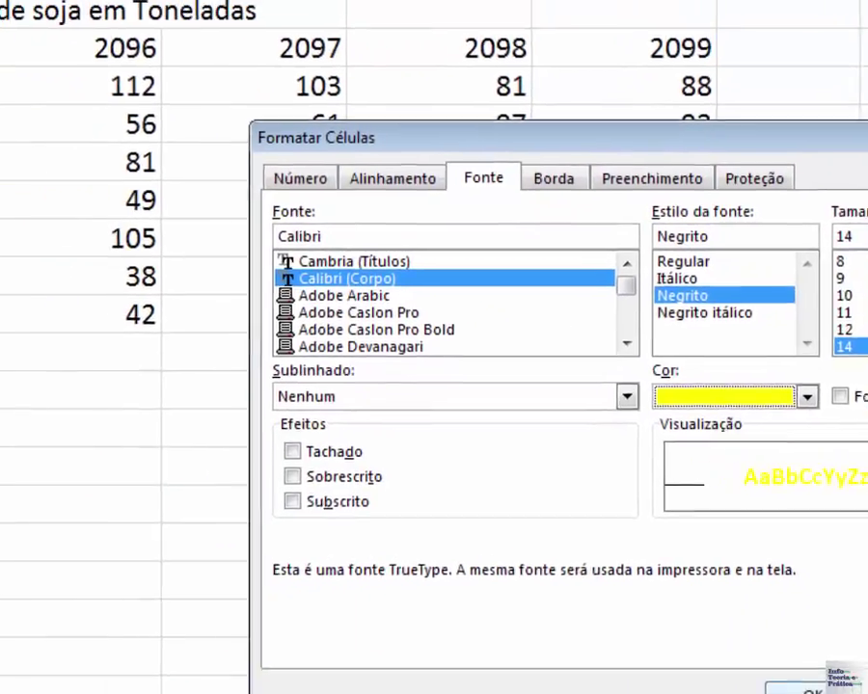
pyautogui.click(660, 678)
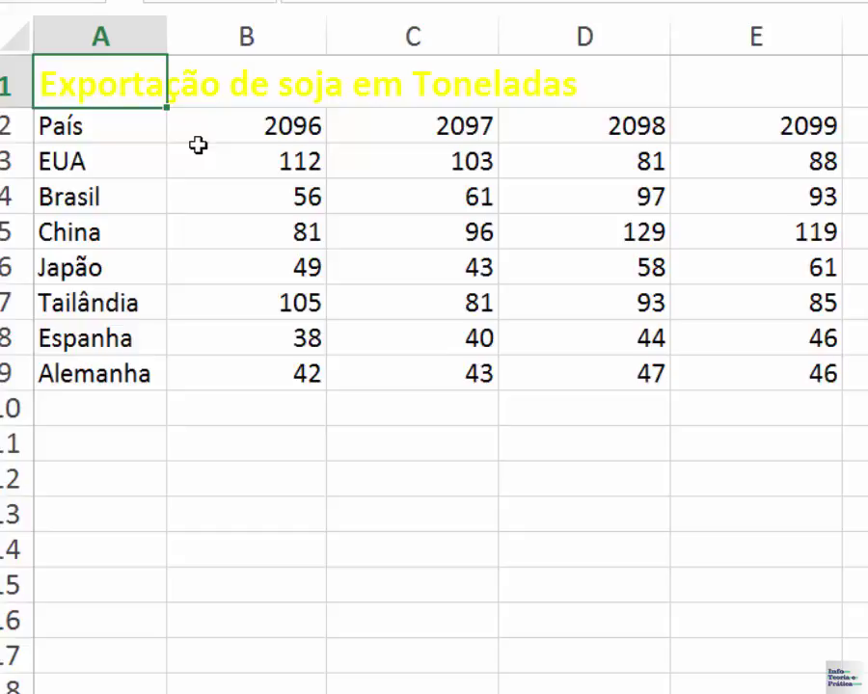
# Format the header row A2:E2 with the font style Negrito itálico, size 12 and the lightest blue theme font colour.
pyautogui.moveTo(120, 122); pyautogui.dragTo(703, 140)
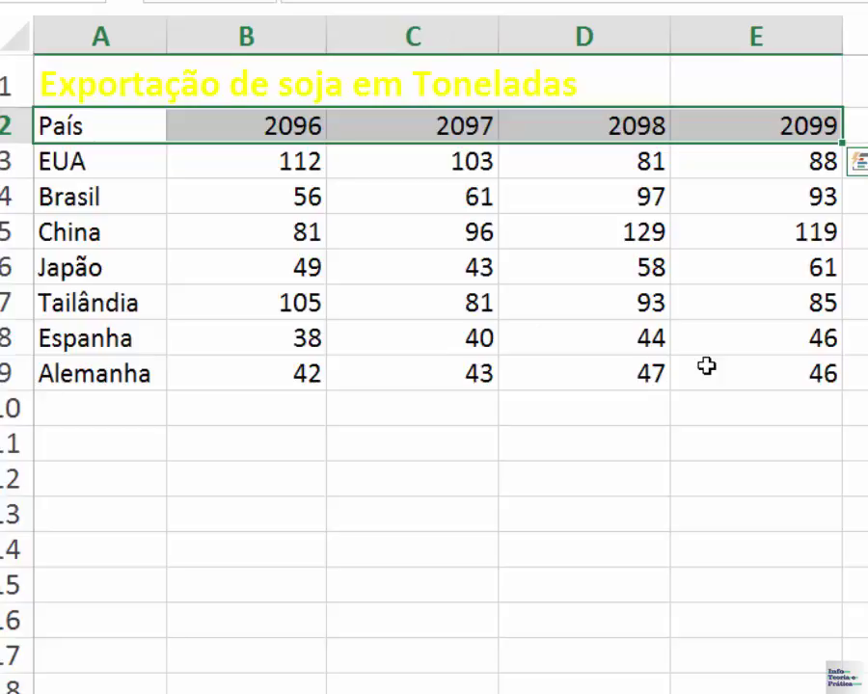
pyautogui.hotkey('ctrl', '1')
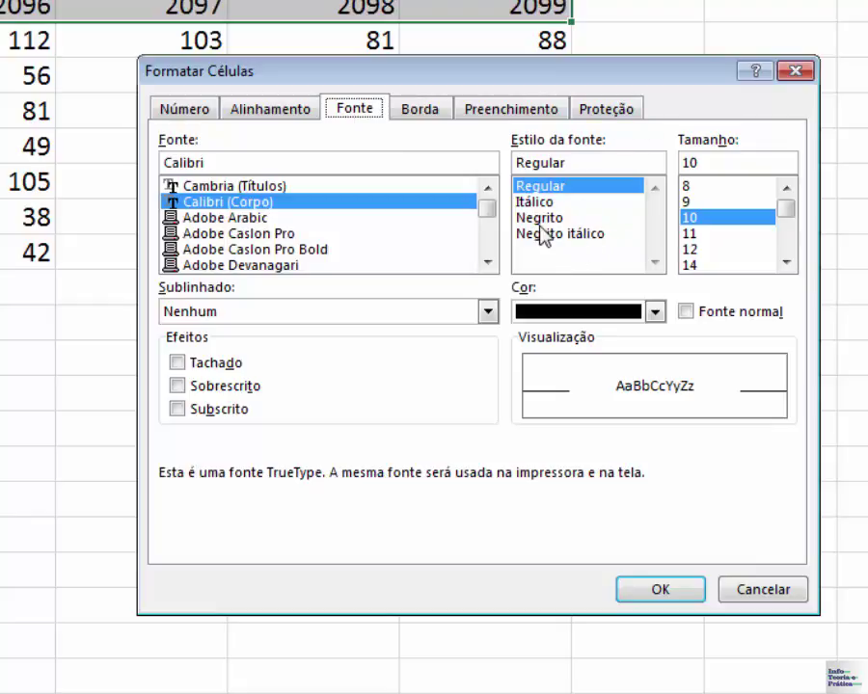
pyautogui.click(580, 236)
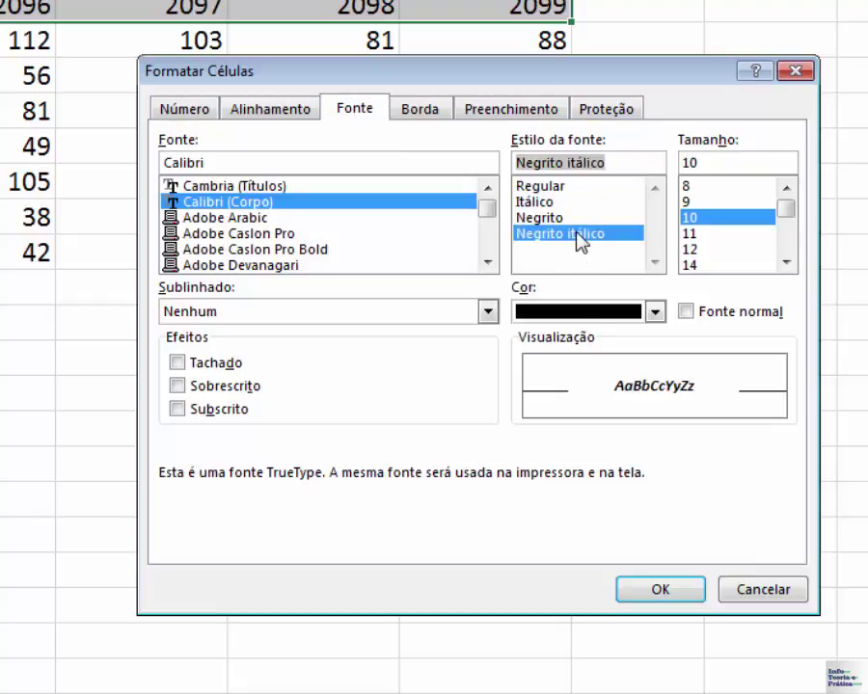
pyautogui.click(700, 249)
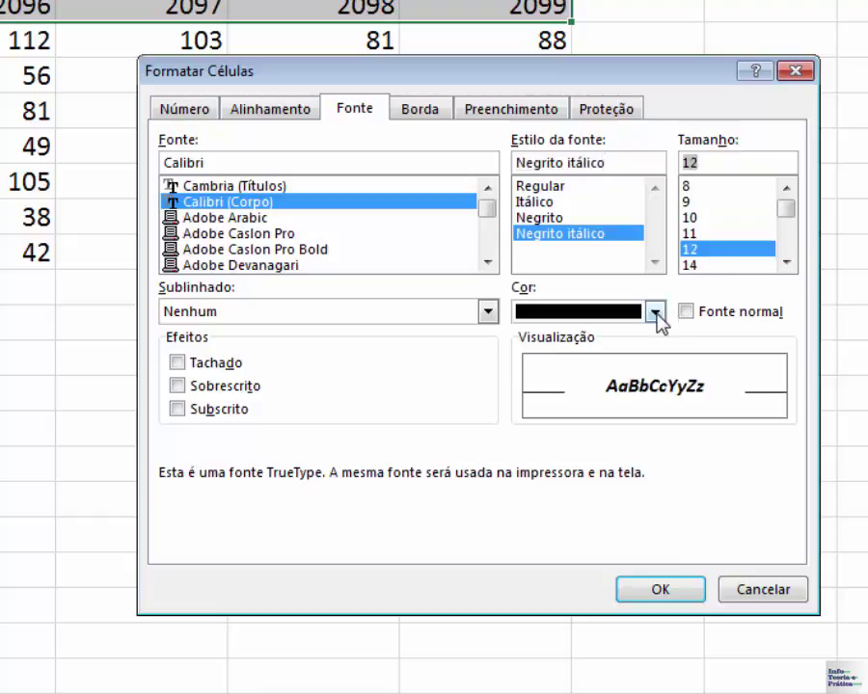
pyautogui.click(655, 312)
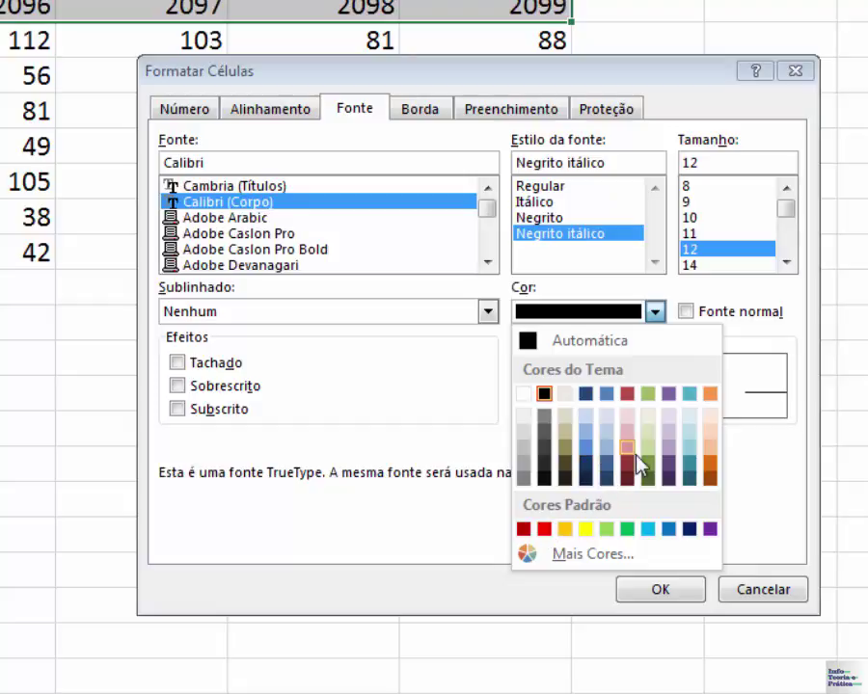
pyautogui.click(588, 415)
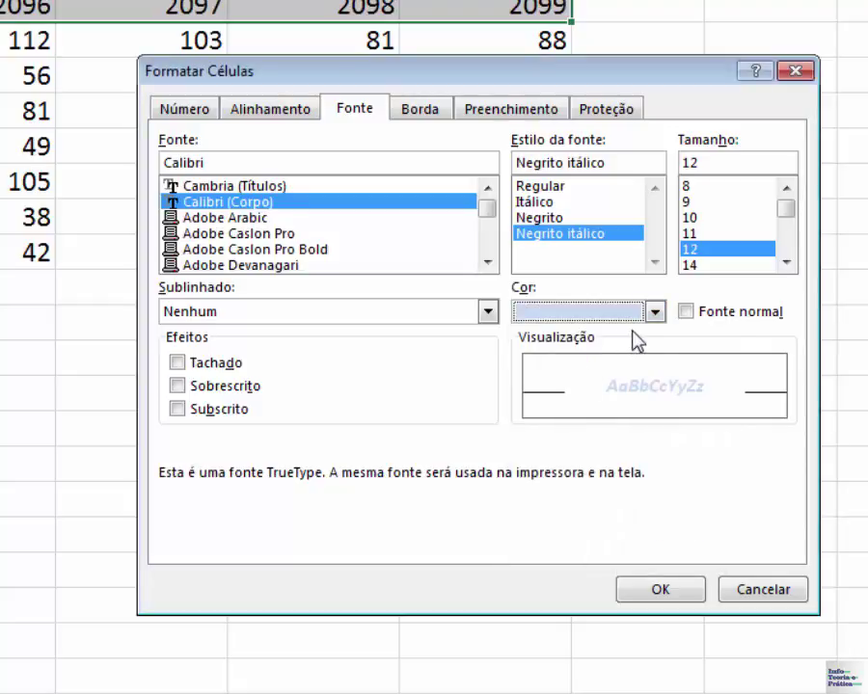
pyautogui.click(654, 314)
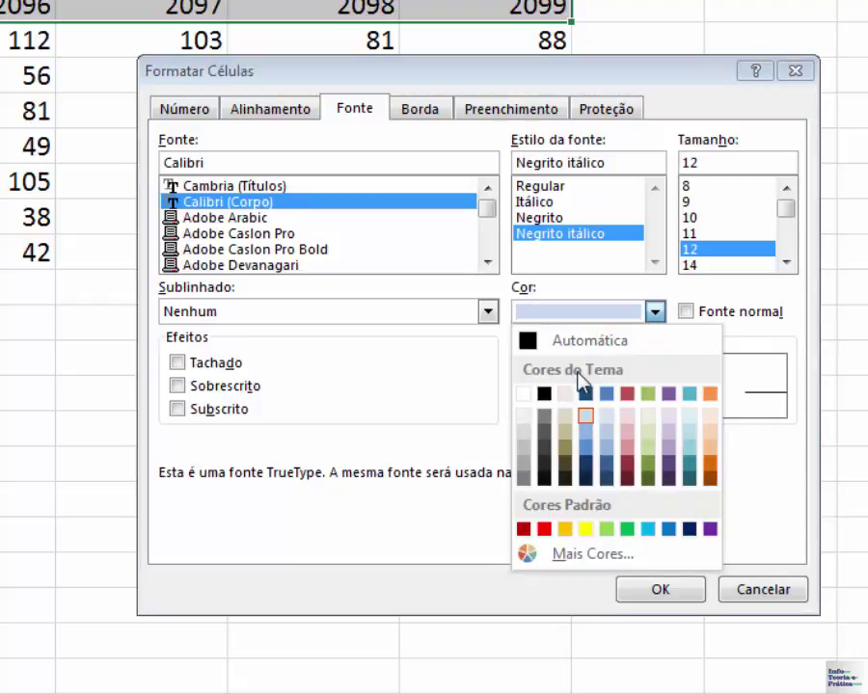
pyautogui.click(586, 421)
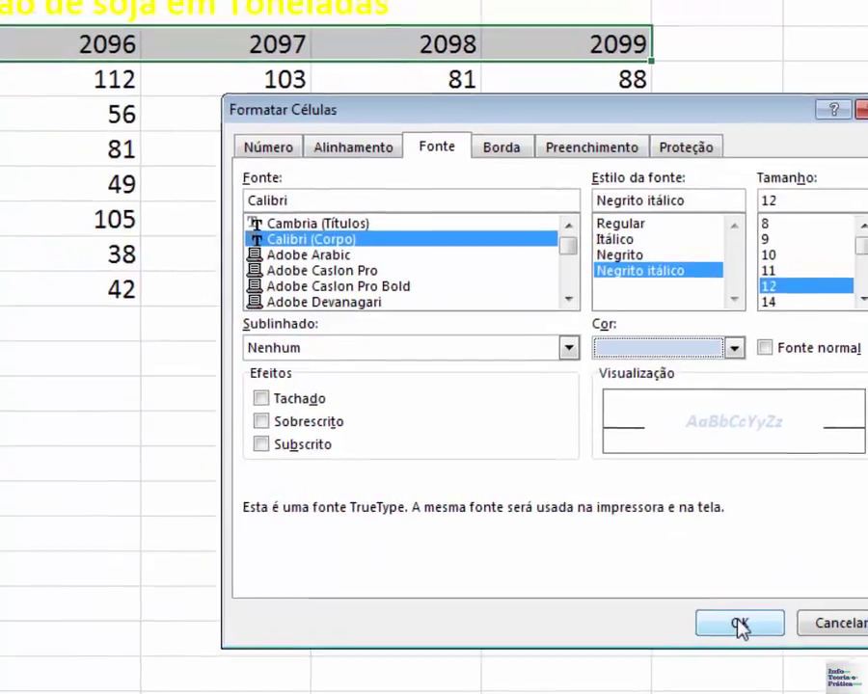
pyautogui.click(659, 590)
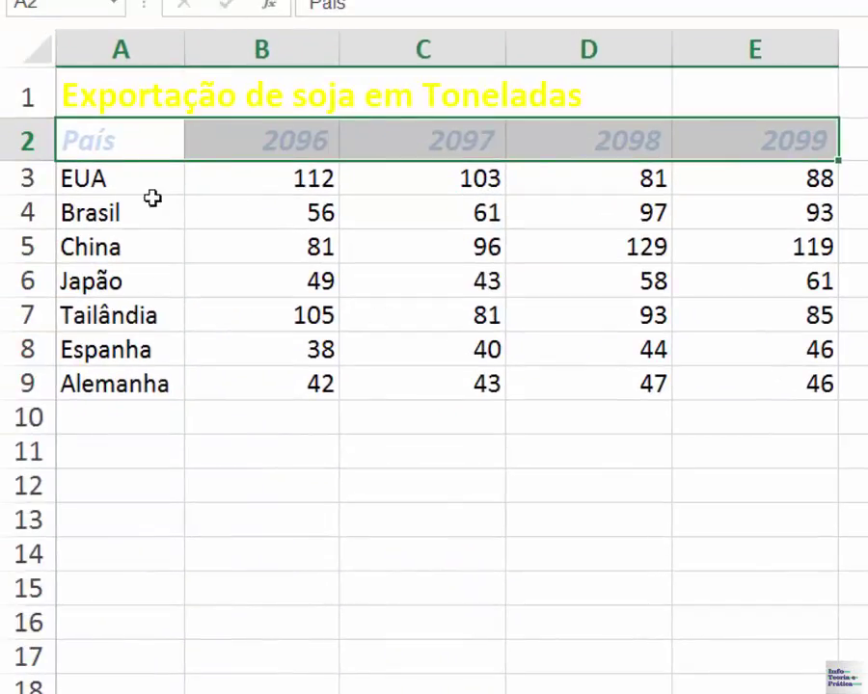
pyautogui.click(564, 147)
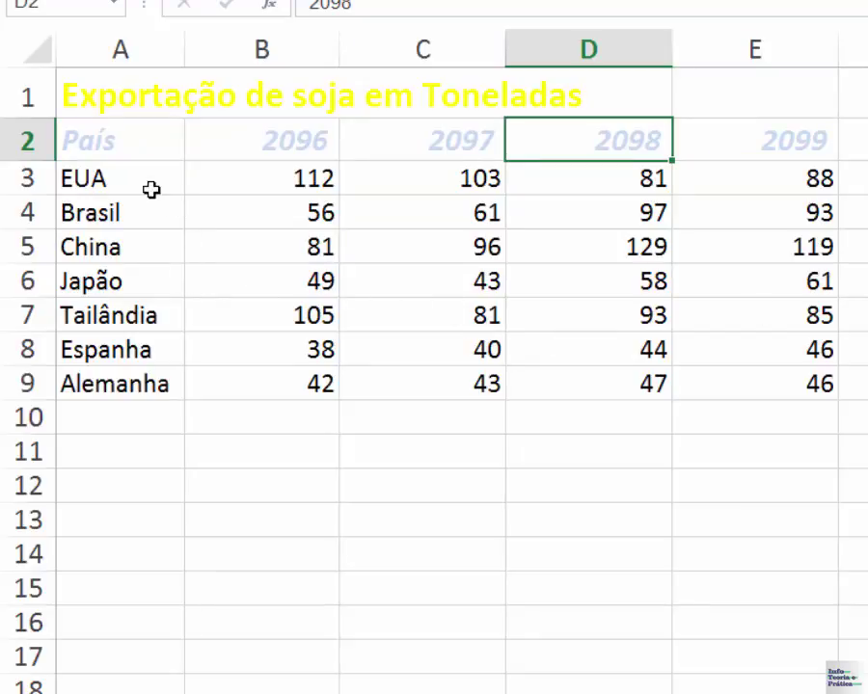
# Format the country names in A3:A9 with font size 11 and a dark green font colour from the extended colour palette.
pyautogui.moveTo(152, 190); pyautogui.dragTo(127, 384)
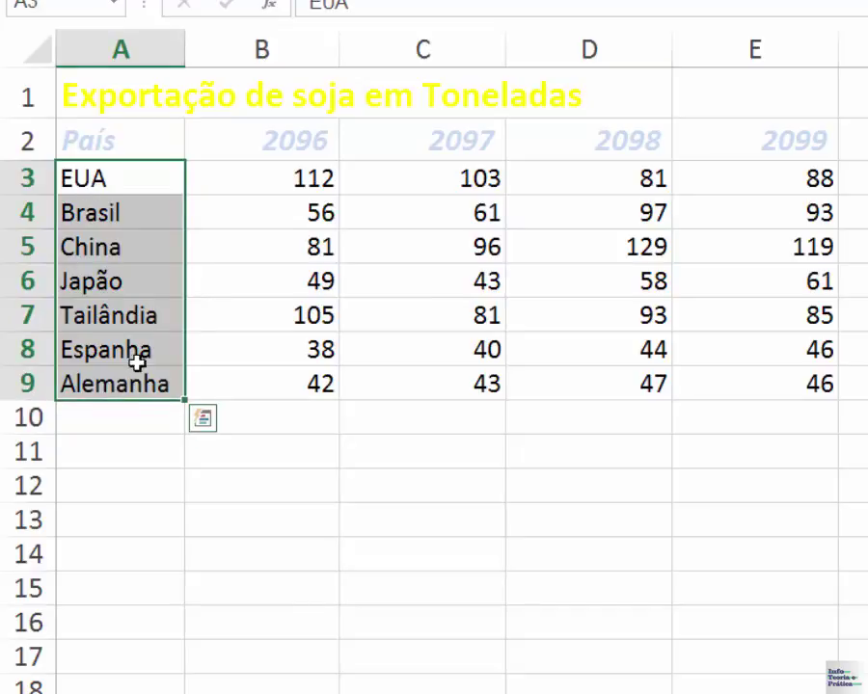
pyautogui.click(588, 417)
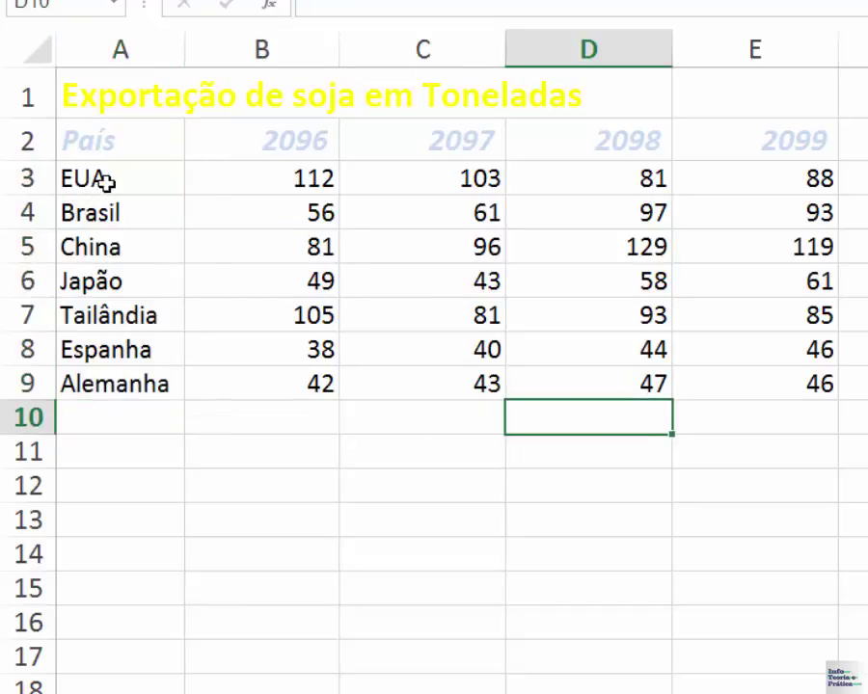
pyautogui.moveTo(106, 181); pyautogui.dragTo(121, 374)
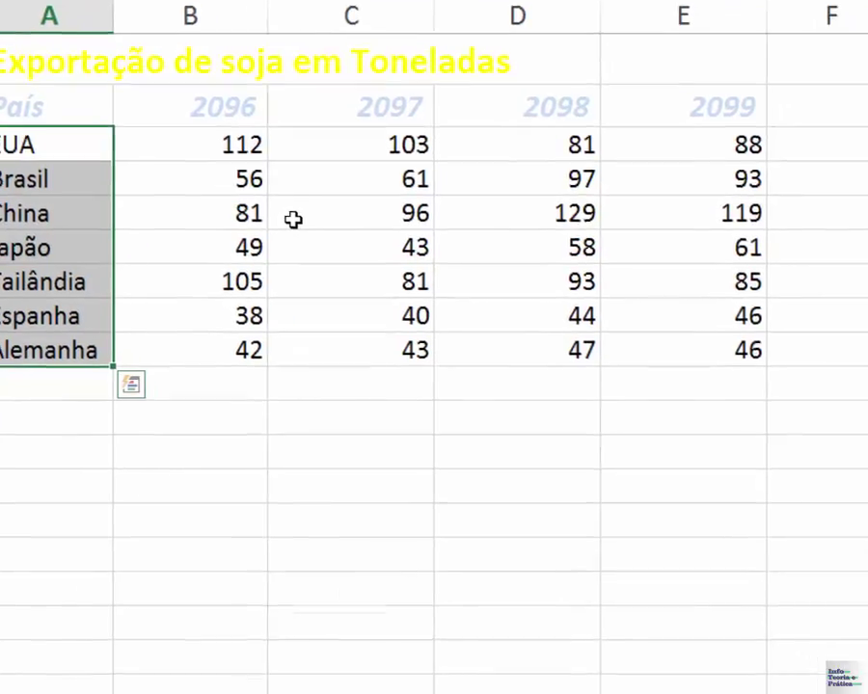
pyautogui.hotkey('ctrl', '1')
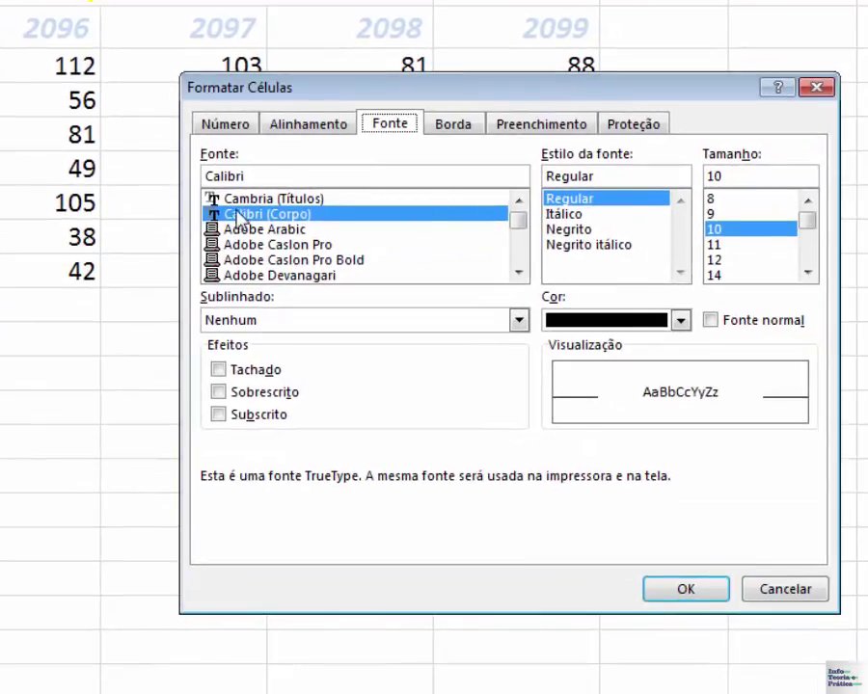
pyautogui.click(725, 245)
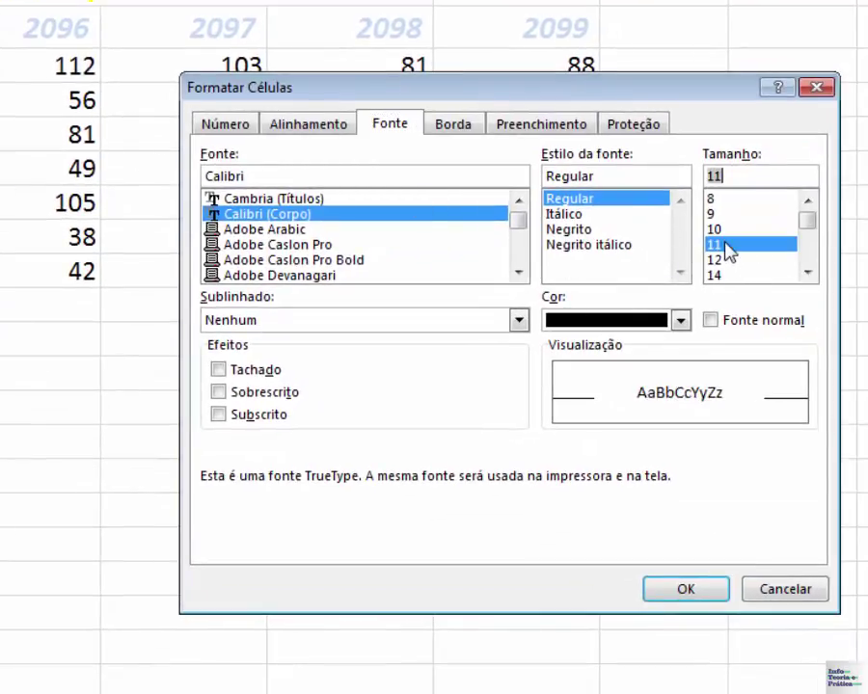
pyautogui.click(683, 319)
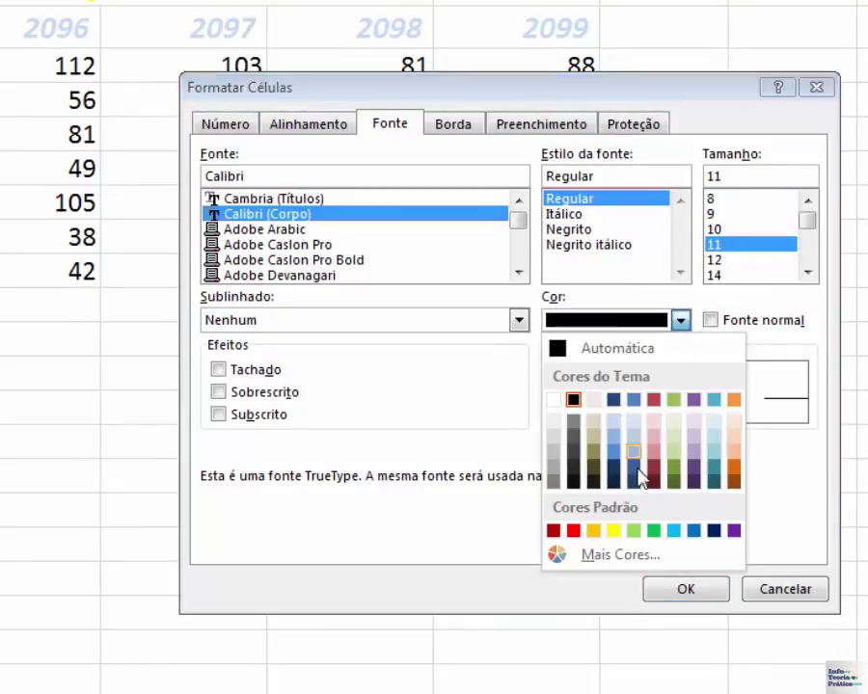
pyautogui.click(627, 556)
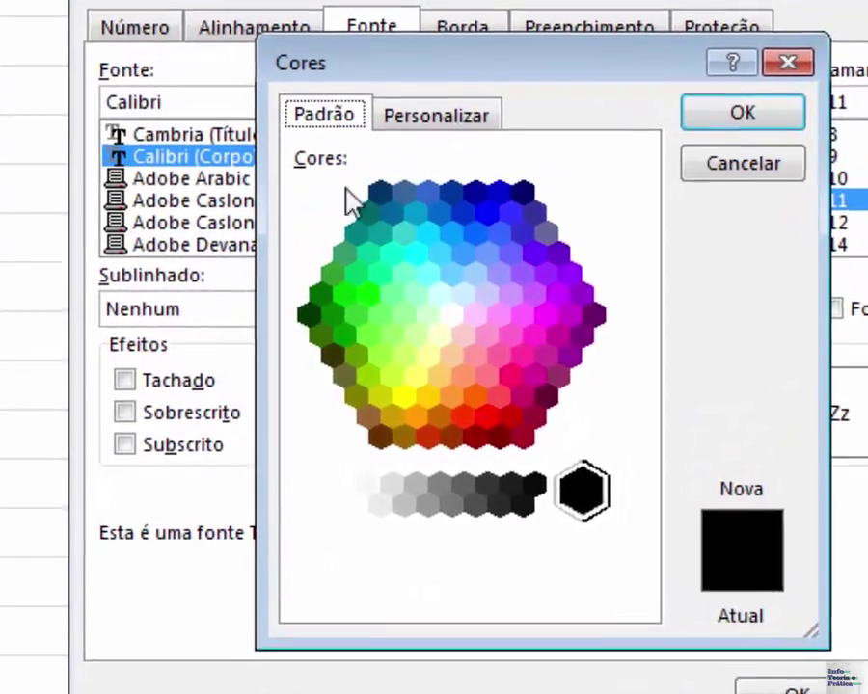
pyautogui.click(319, 296)
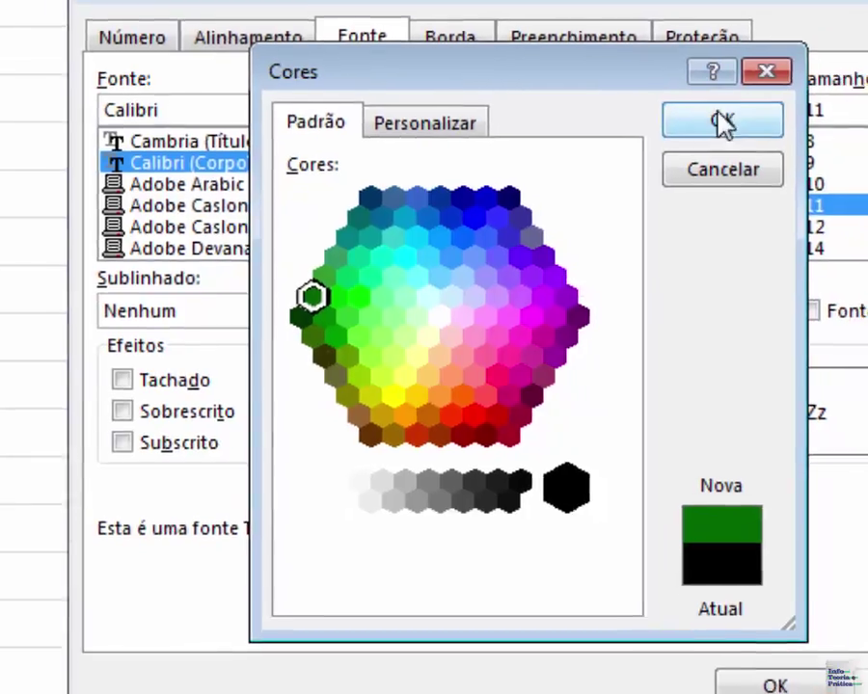
pyautogui.click(746, 109)
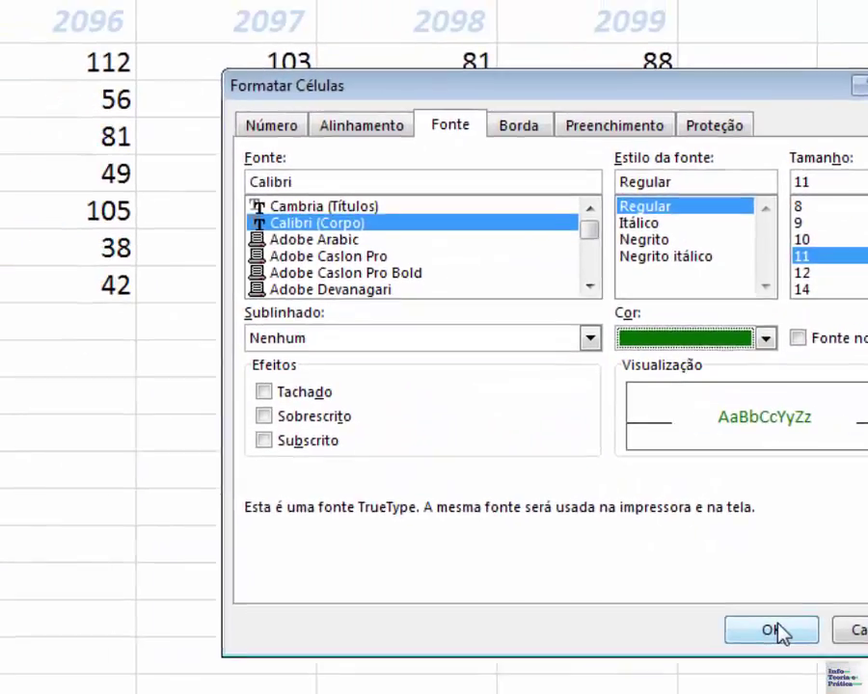
pyautogui.click(672, 635)
pyautogui.click(530, 539)
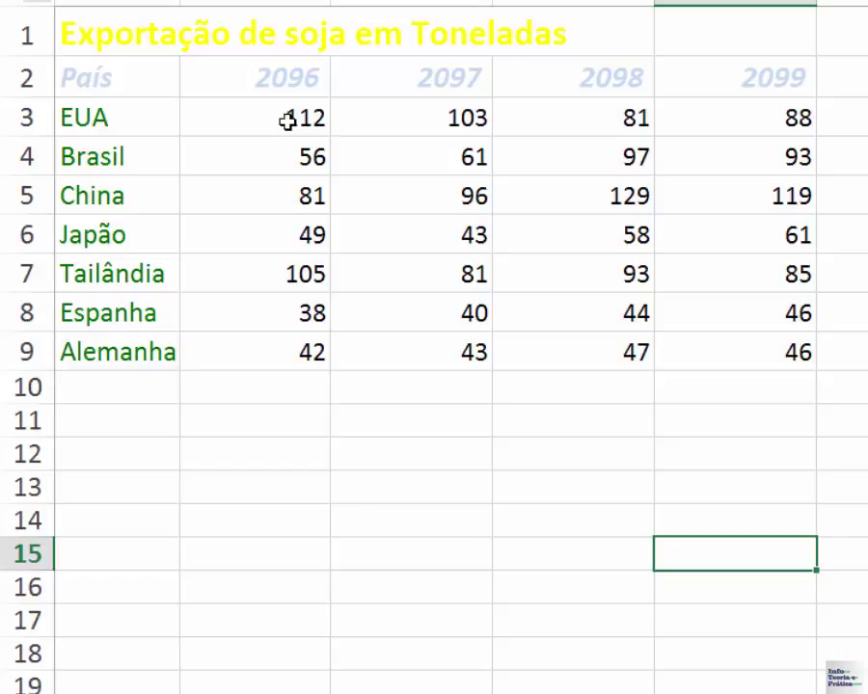
# Format the export figures in B3:E9 with font size 11 and the standard dark red font colour.
pyautogui.moveTo(287, 121); pyautogui.dragTo(736, 337)
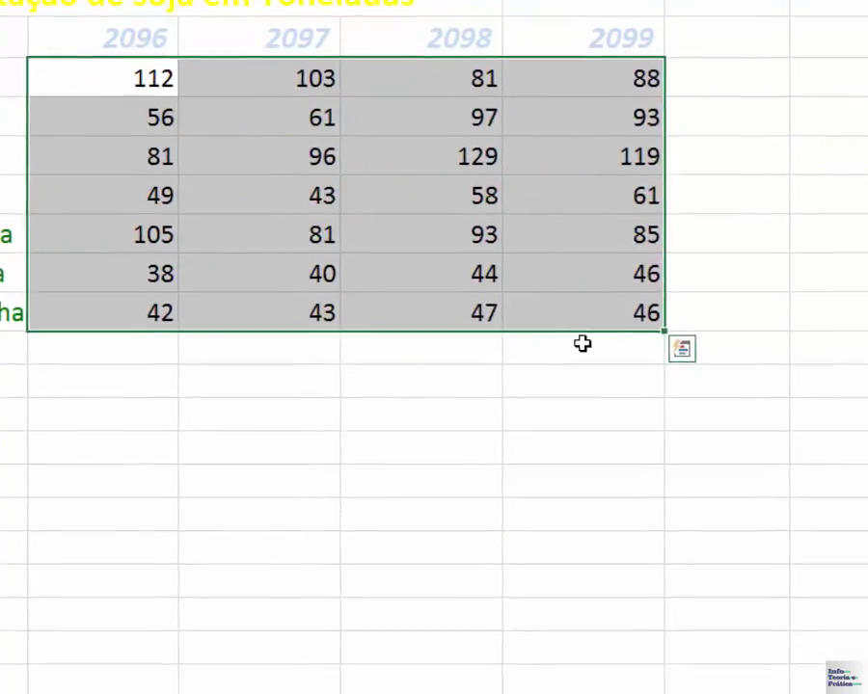
pyautogui.hotkey('ctrl', '1')
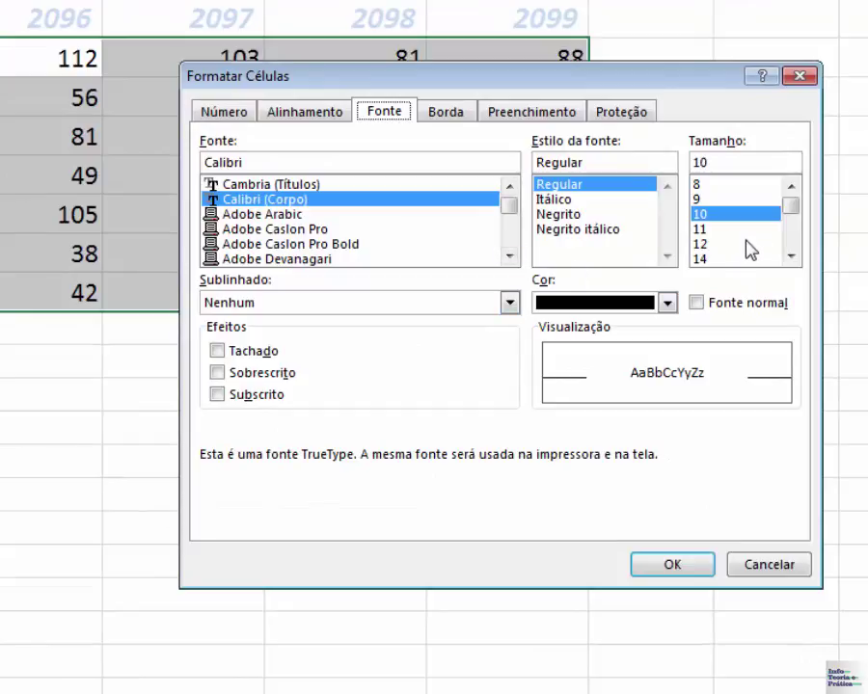
pyautogui.click(711, 228)
pyautogui.click(667, 303)
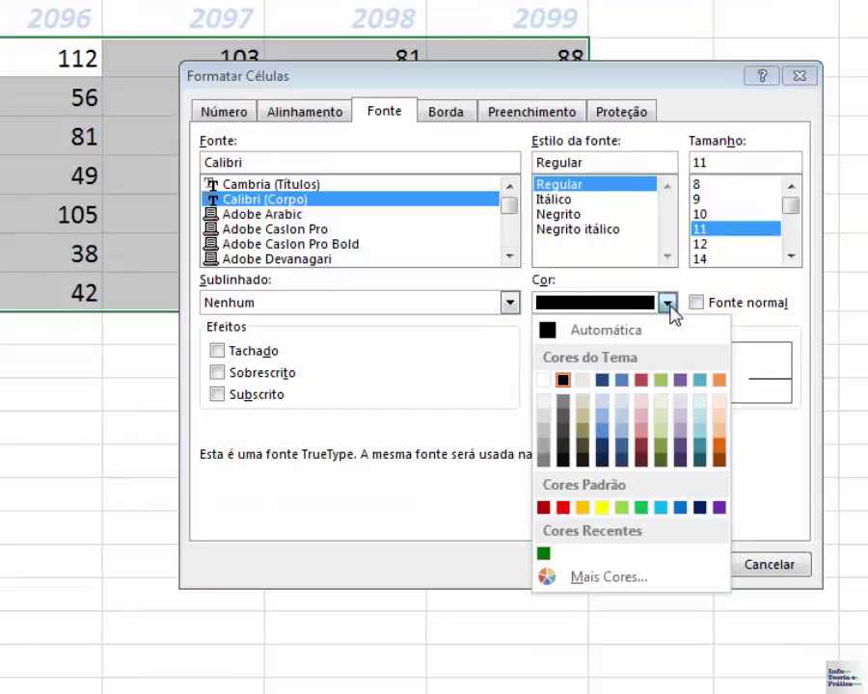
pyautogui.click(545, 508)
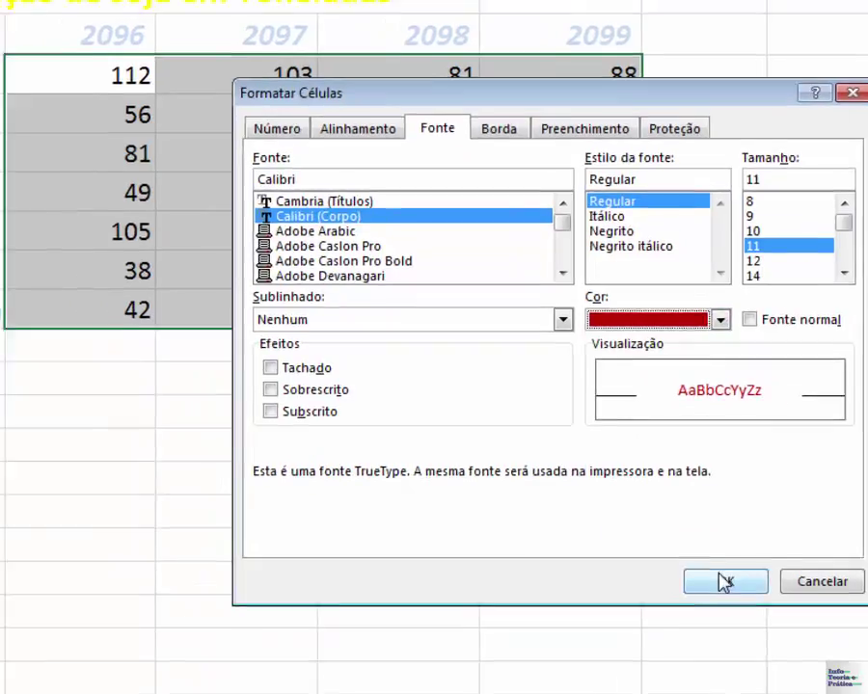
pyautogui.click(725, 581)
pyautogui.click(634, 423)
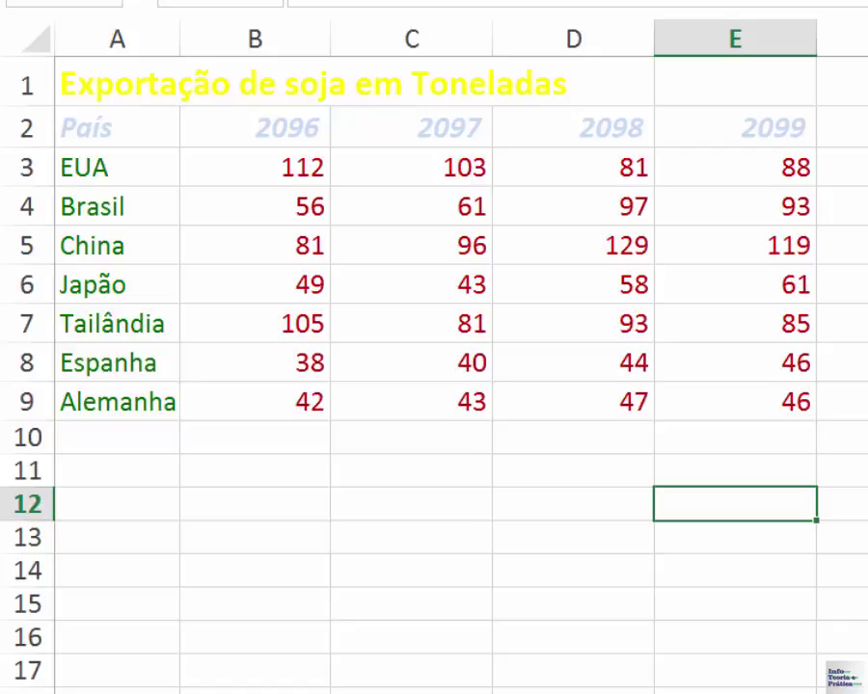
# Try centring the title within cell A1 alone, and undo the alignment.
pyautogui.click(118, 75)
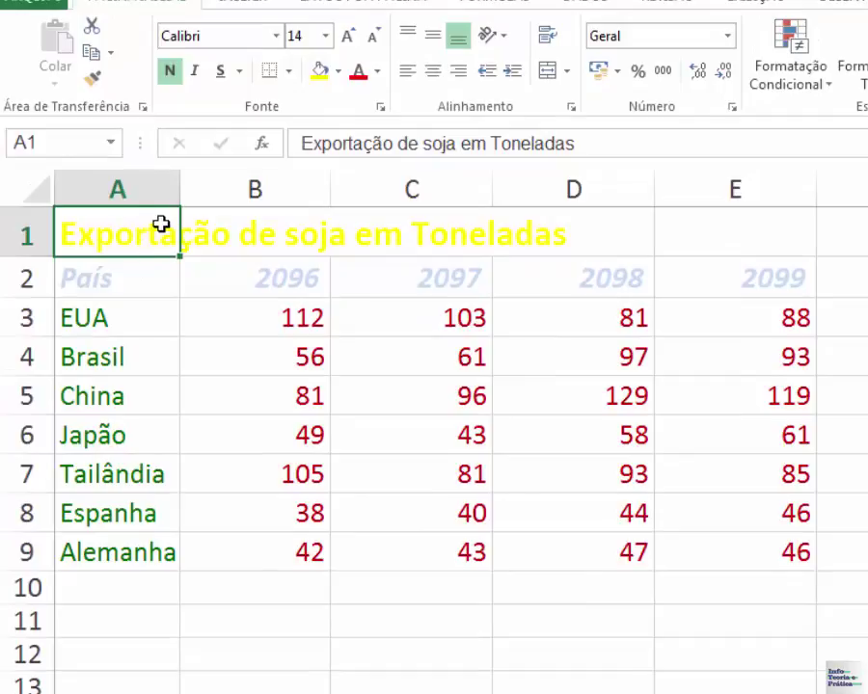
pyautogui.click(433, 73)
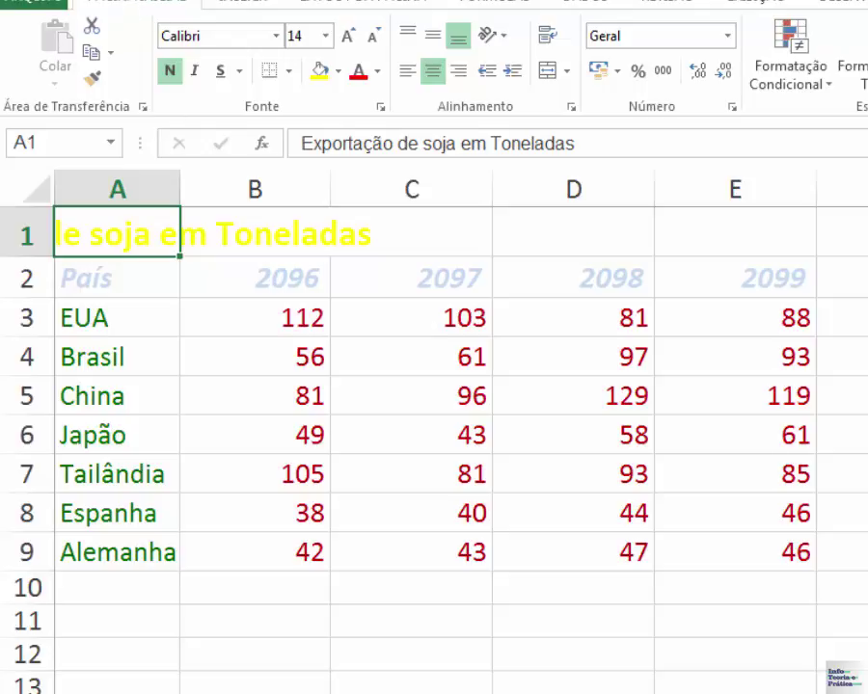
pyautogui.hotkey('ctrl', 'z')
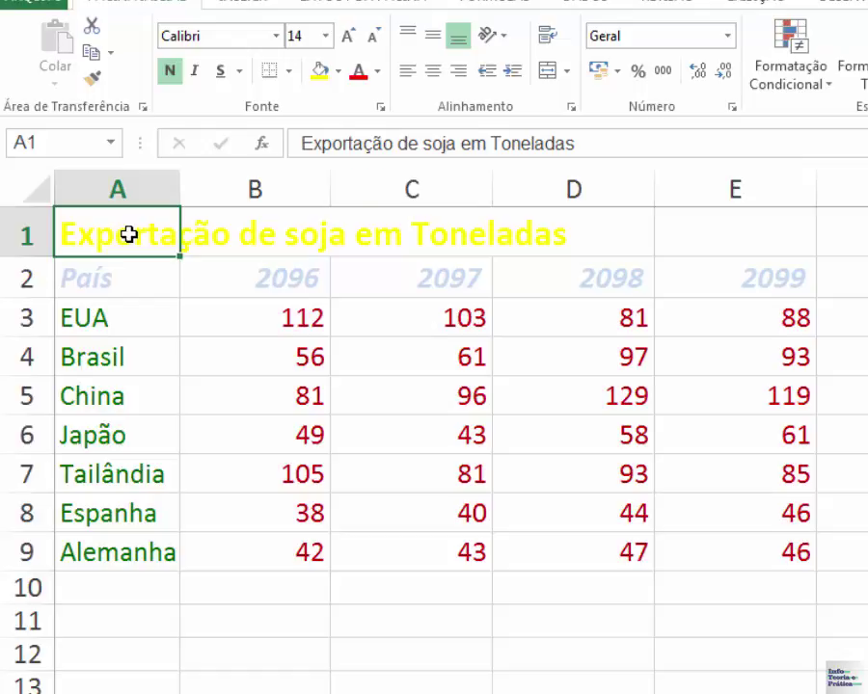
# Merge and centre the title across A1:E1 with Mesclar e Centralizar.
pyautogui.moveTo(129, 234); pyautogui.dragTo(674, 237)
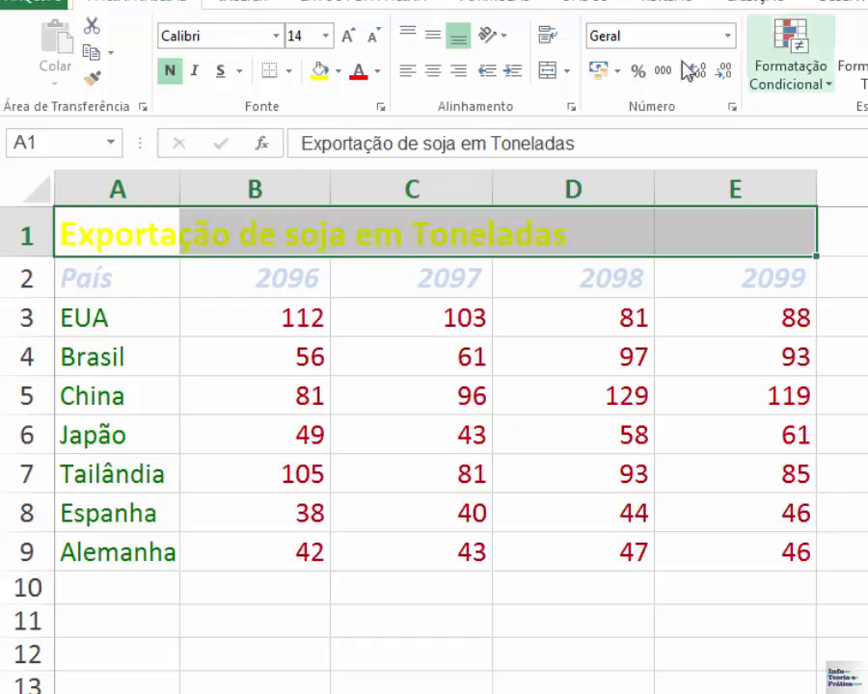
pyautogui.click(569, 71)
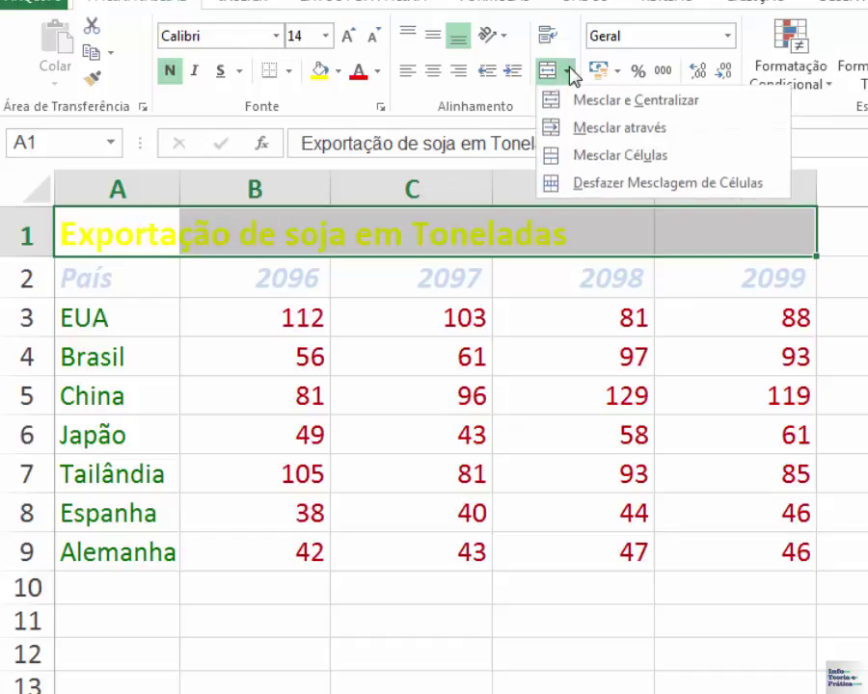
pyautogui.click(637, 102)
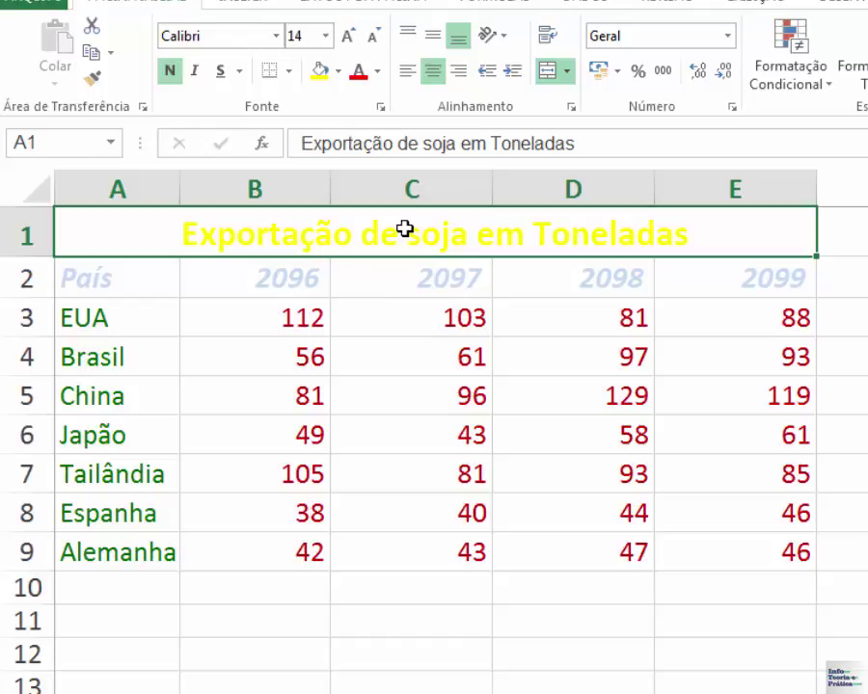
pyautogui.click(866, 551)
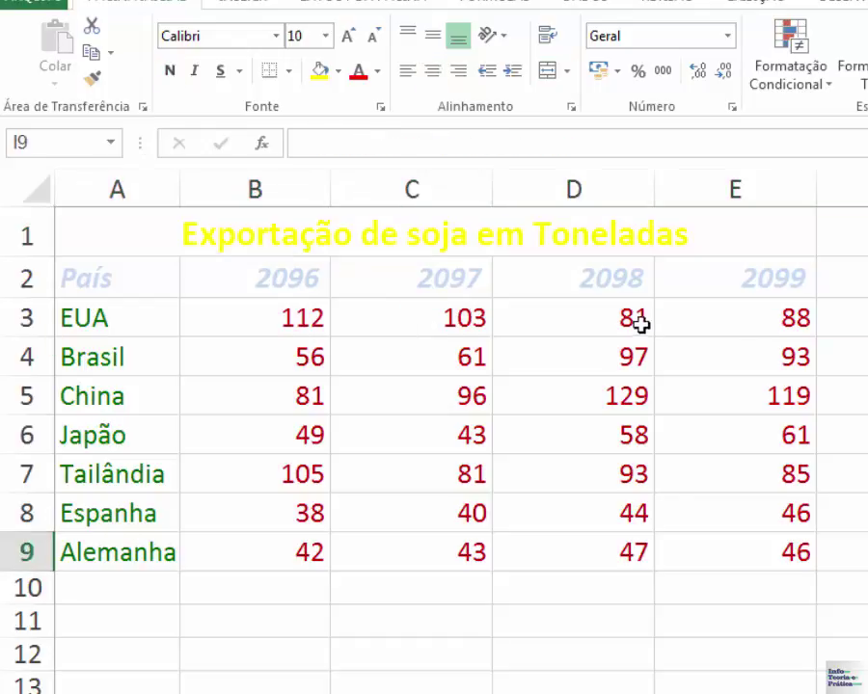
pyautogui.click(563, 225)
pyautogui.moveTo(563, 225); pyautogui.dragTo(576, 552)
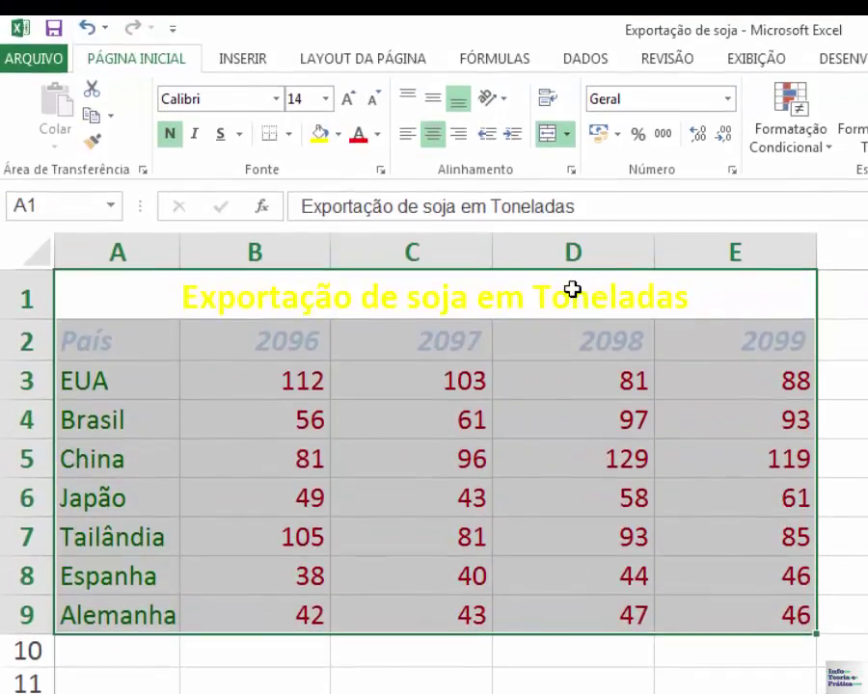
pyautogui.click(573, 283)
pyautogui.moveTo(573, 289); pyautogui.dragTo(598, 606)
pyautogui.hotkey('ctrl', '1')
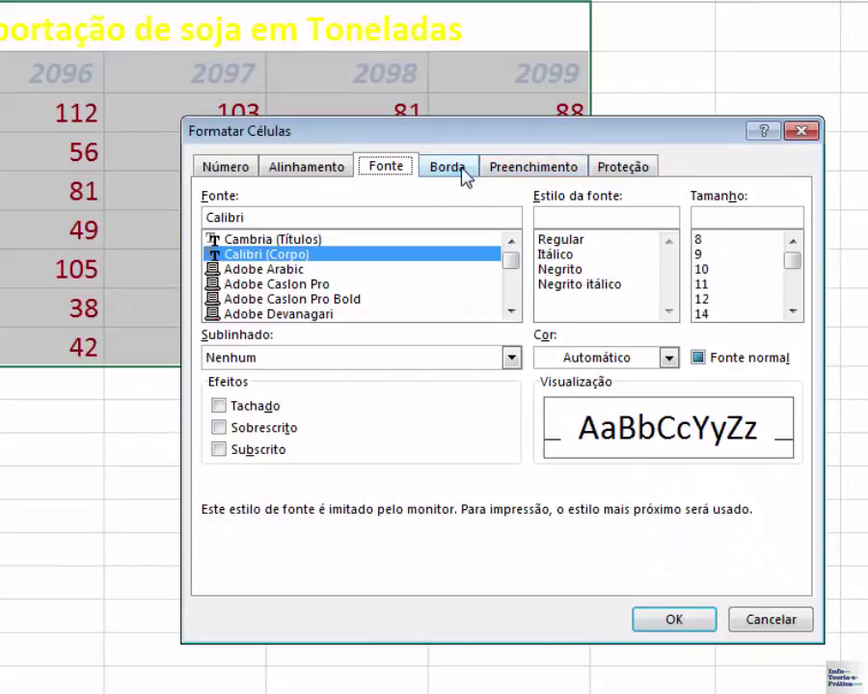
pyautogui.click(464, 176)
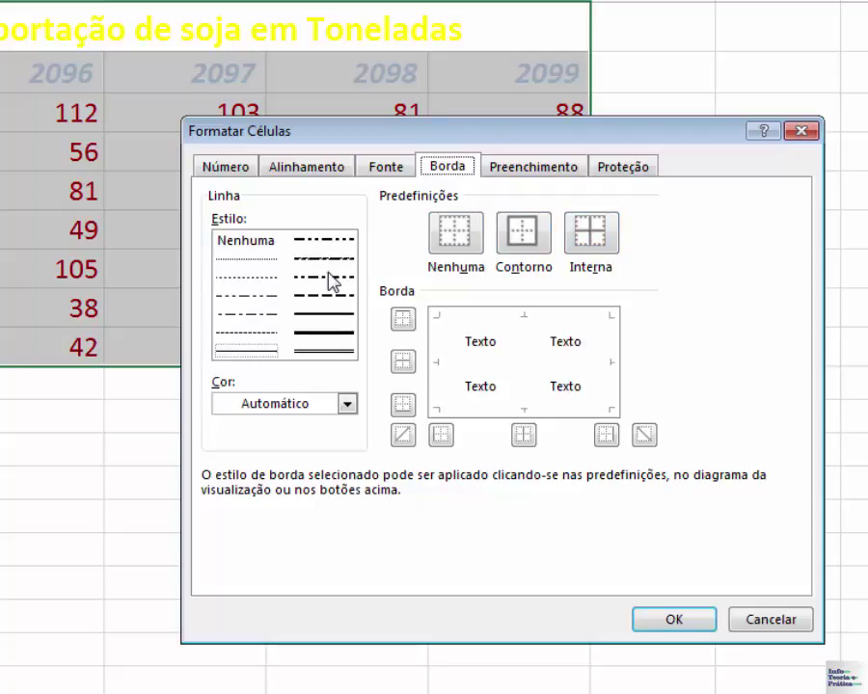
pyautogui.click(403, 319)
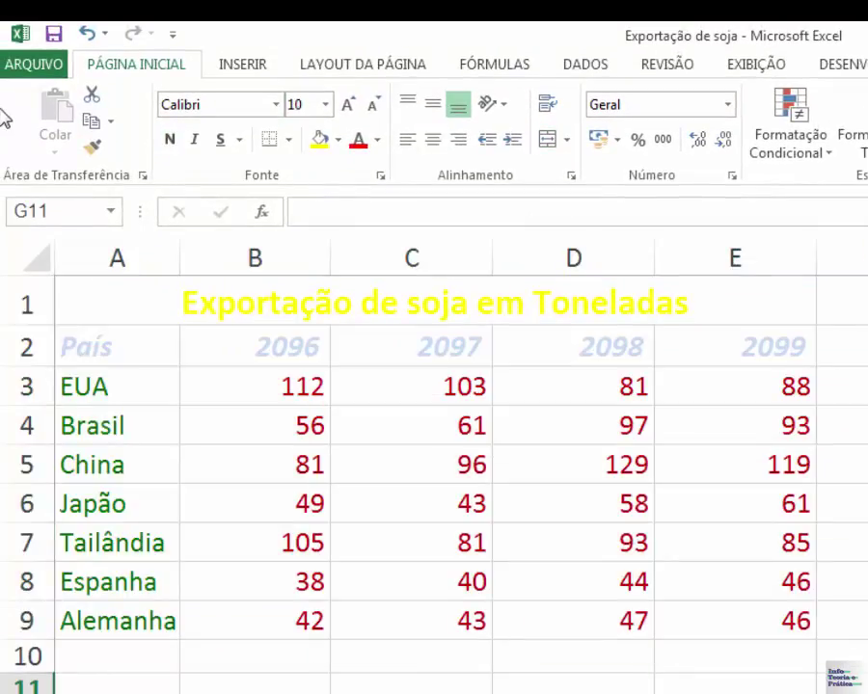
# Examine the table's borders in the print preview and return to the worksheet.
pyautogui.click(39, 67)
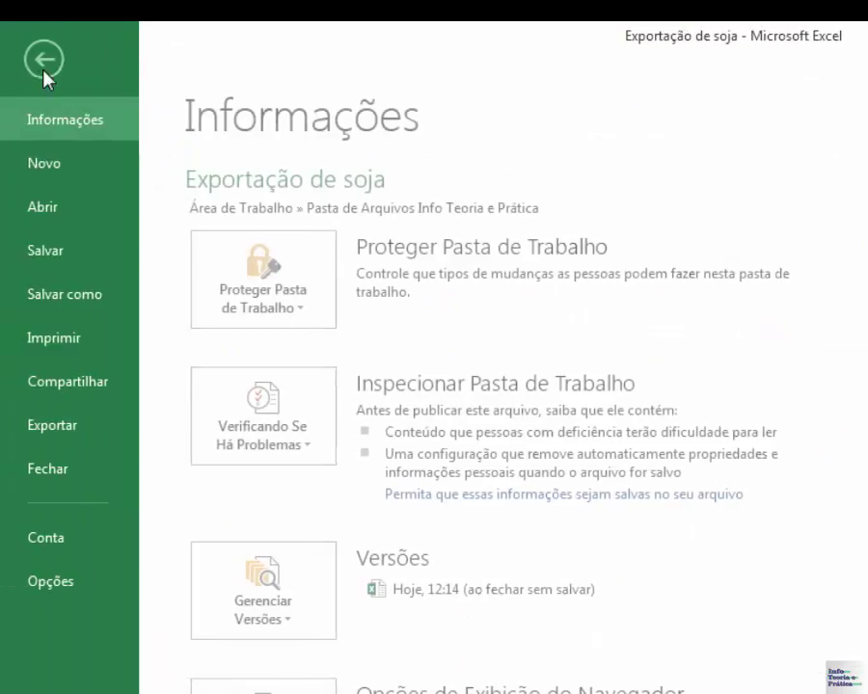
pyautogui.click(87, 343)
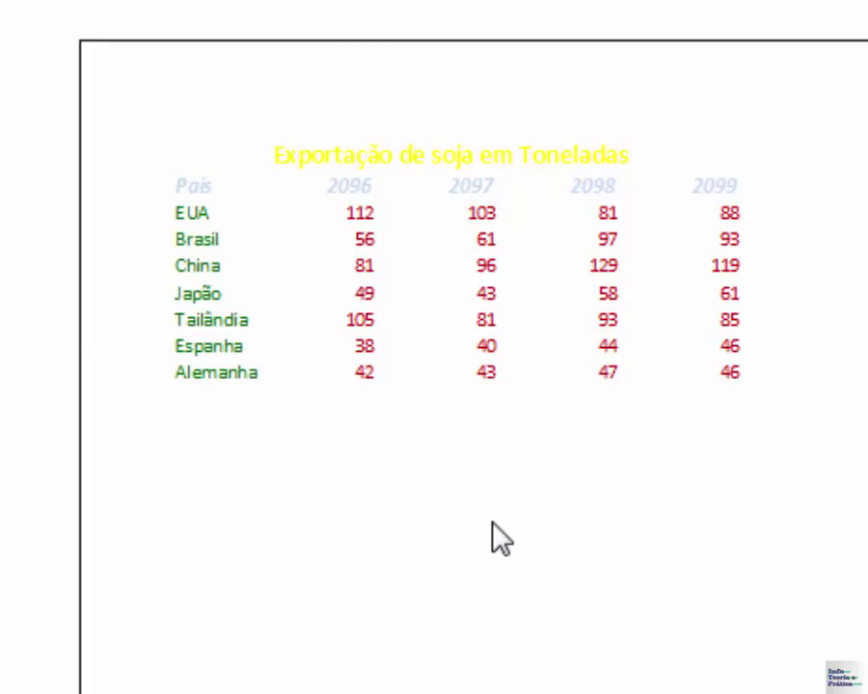
pyautogui.press('Escape')
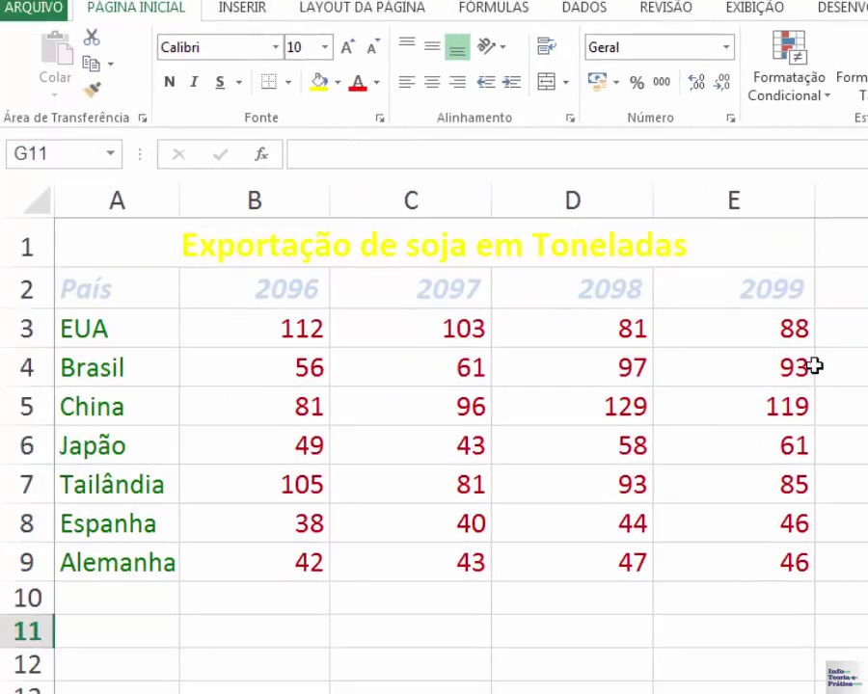
pyautogui.click(519, 297)
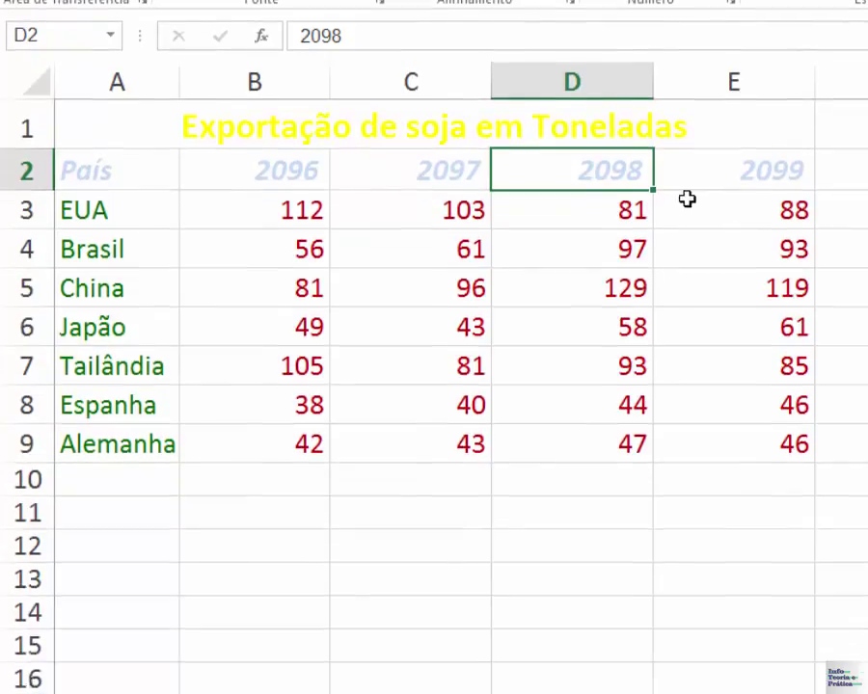
# Give the table A1:E9 a double-line outline border in the darkest purple theme colour.
pyautogui.moveTo(413, 81); pyautogui.dragTo(446, 407)
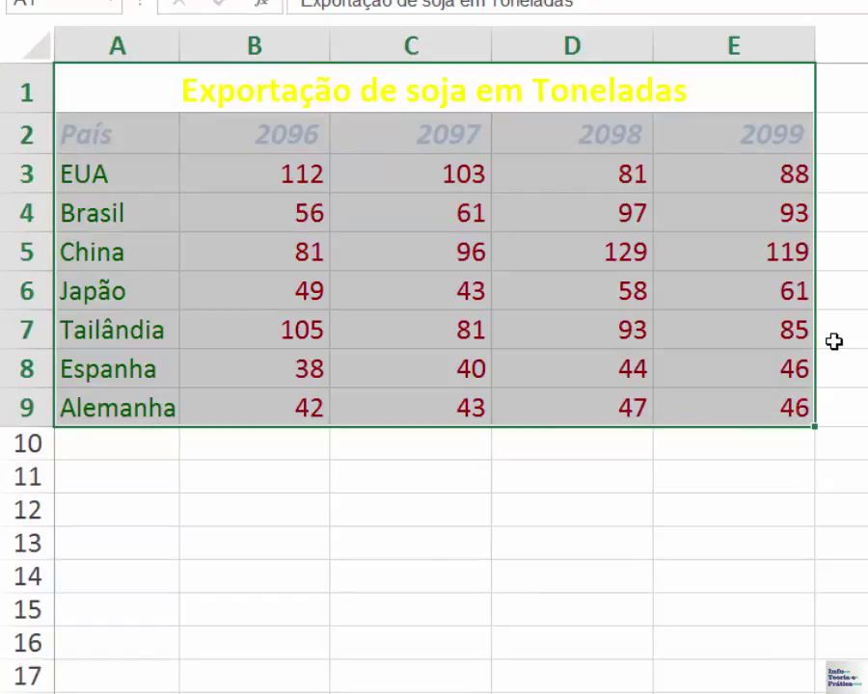
pyautogui.hotkey('ctrl', '1')
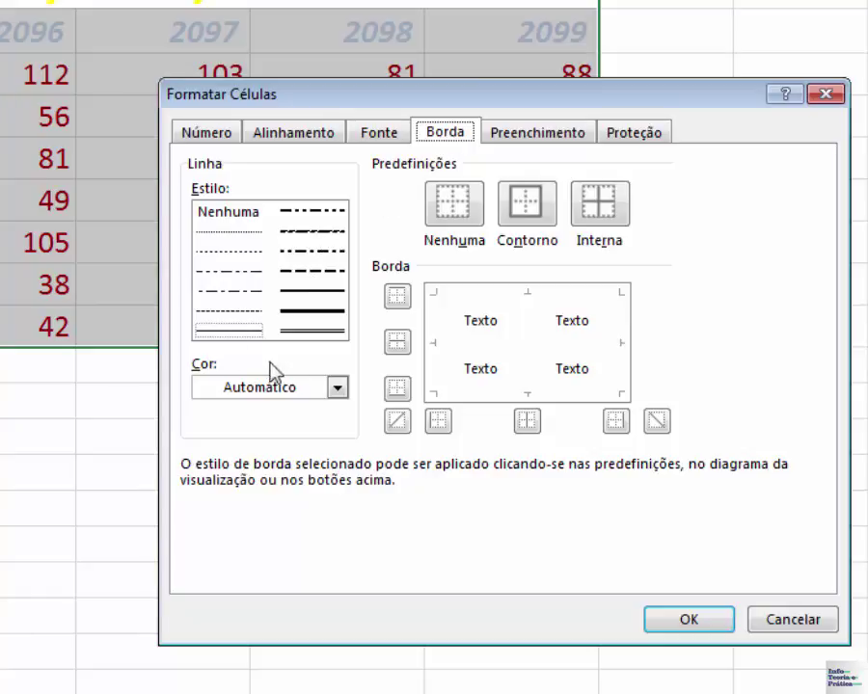
pyautogui.click(328, 331)
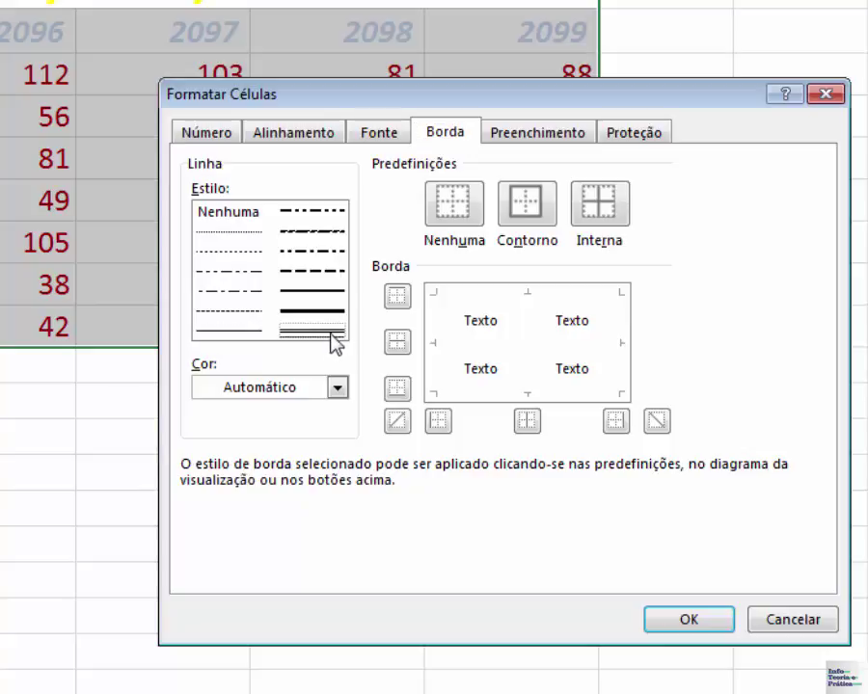
pyautogui.click(338, 387)
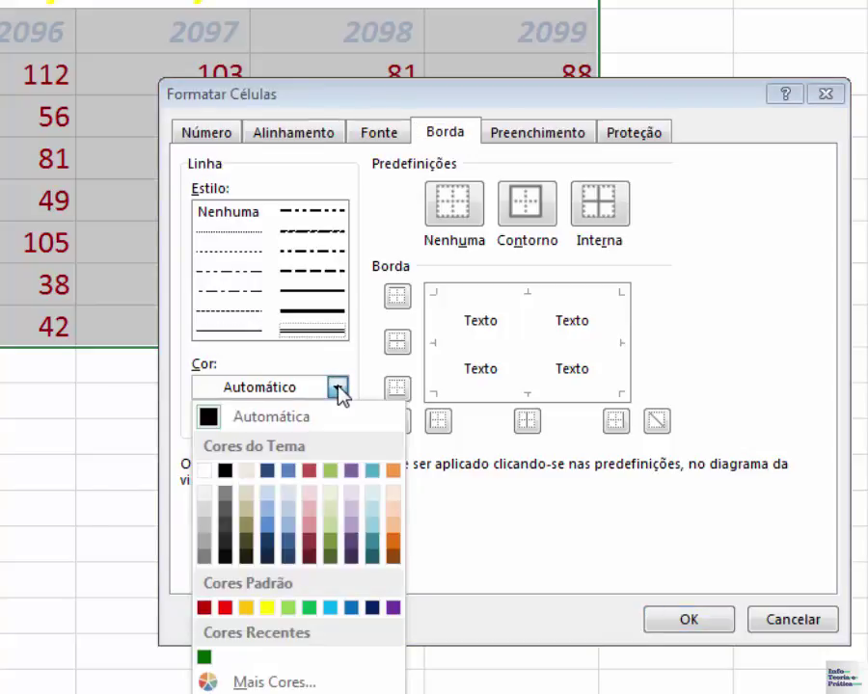
pyautogui.click(351, 557)
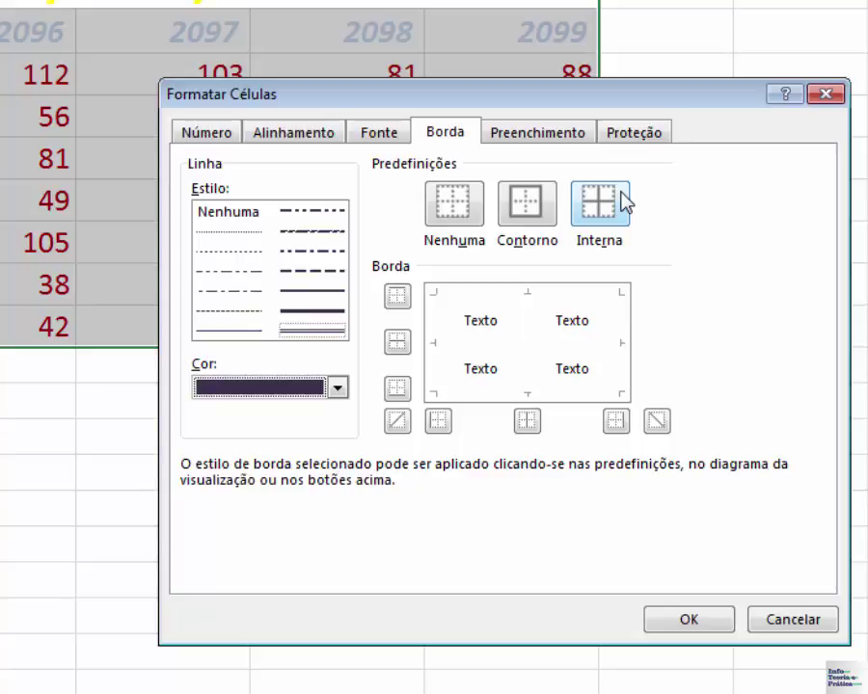
pyautogui.click(537, 211)
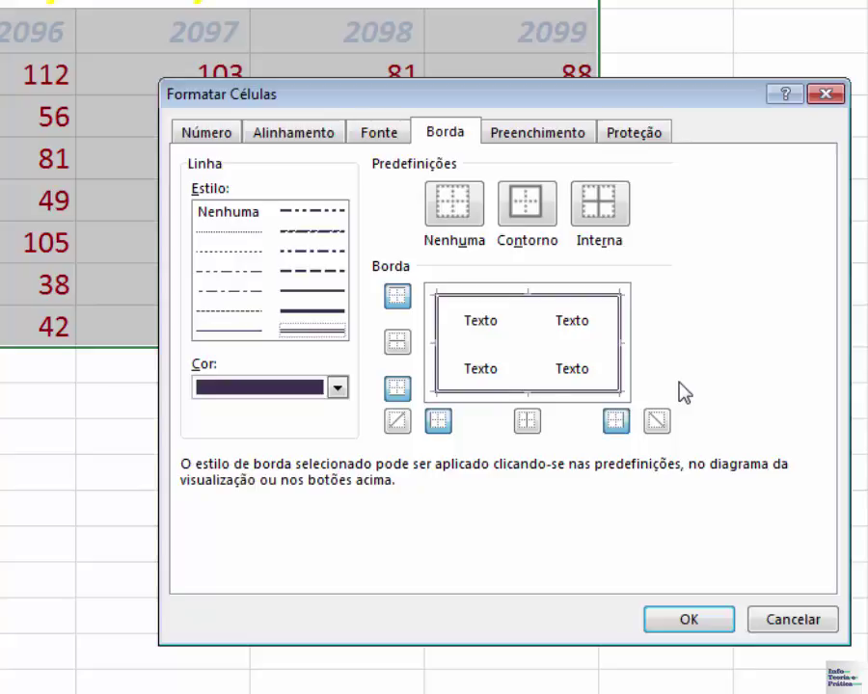
# Add thin solid internal borders in the same dark purple to A1:E9 and apply the border formatting.
pyautogui.click(228, 333)
pyautogui.click(594, 209)
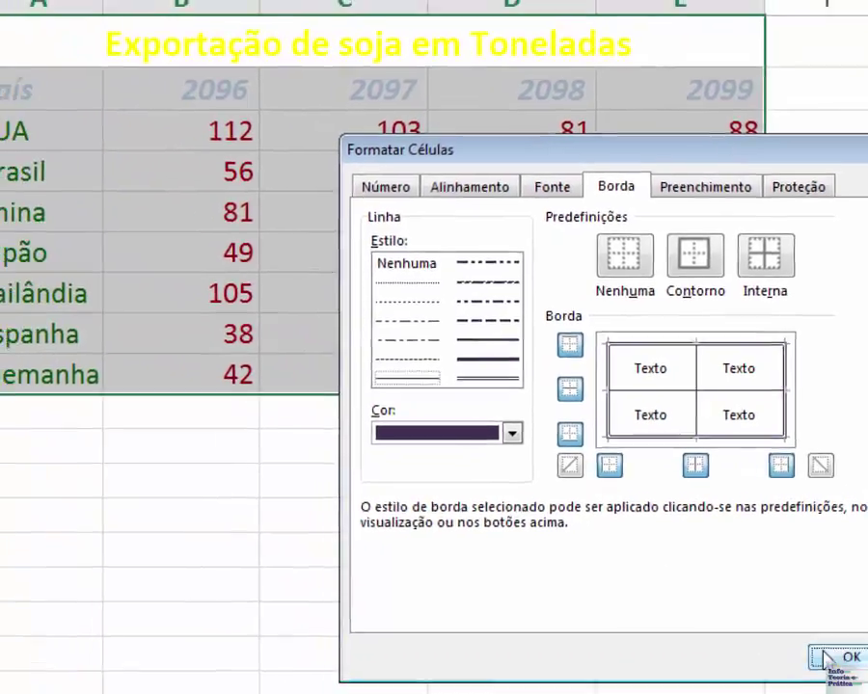
pyautogui.click(733, 630)
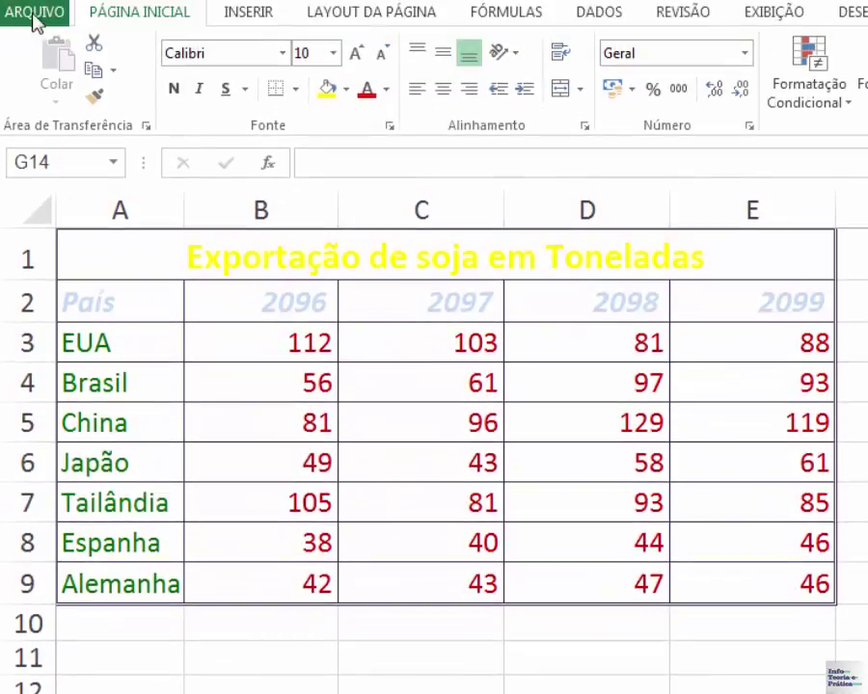
# Check the bordered table in the print preview and return to the worksheet.
pyautogui.click(35, 19)
pyautogui.click(69, 292)
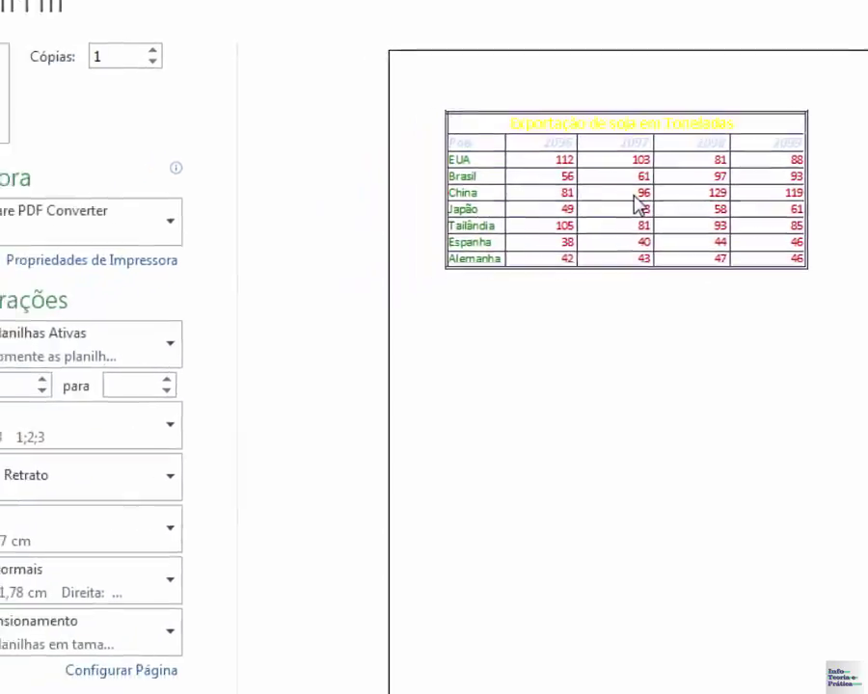
pyautogui.press('Escape')
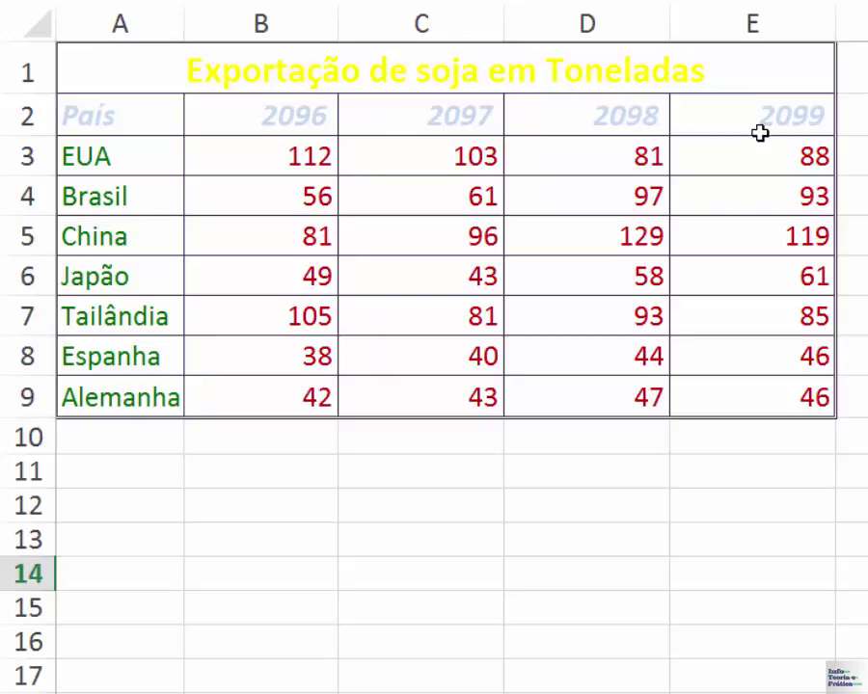
# Try stacking the year headings in B2:E2 vertically with the vertical text orientation.
pyautogui.click(281, 126)
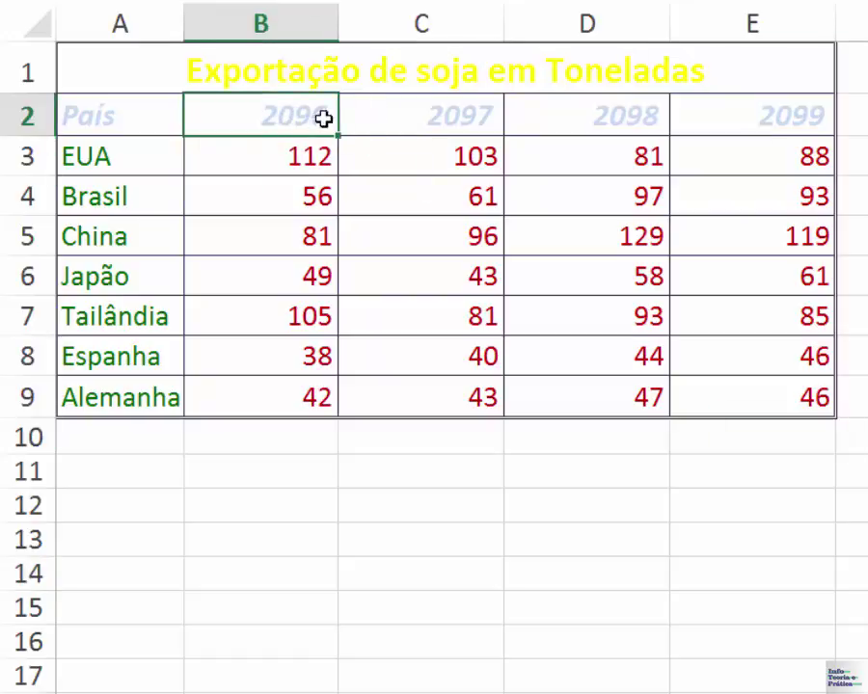
pyautogui.moveTo(323, 118); pyautogui.dragTo(545, 116)
pyautogui.click(578, 116)
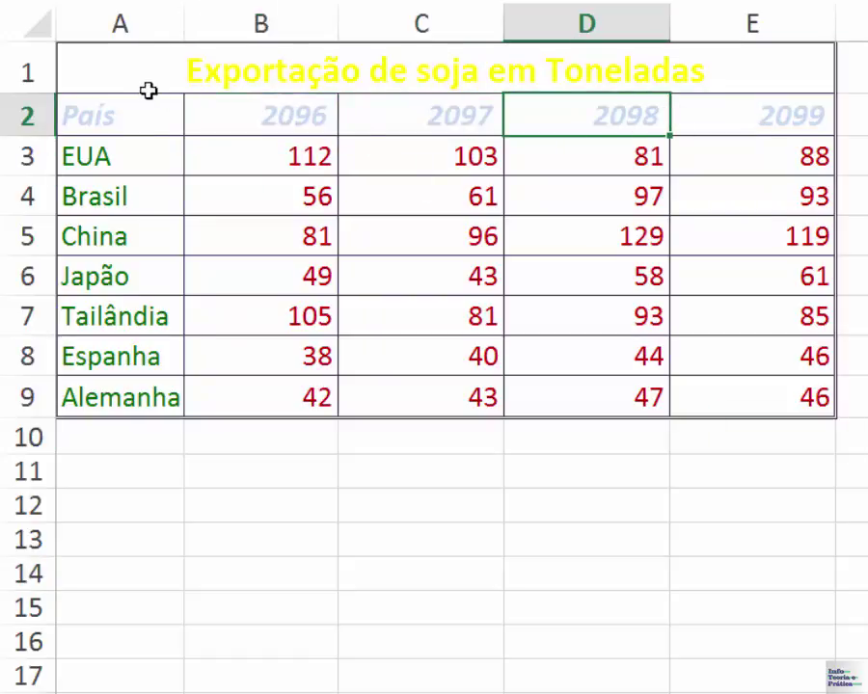
pyautogui.click(283, 116)
pyautogui.moveTo(283, 117); pyautogui.dragTo(701, 122)
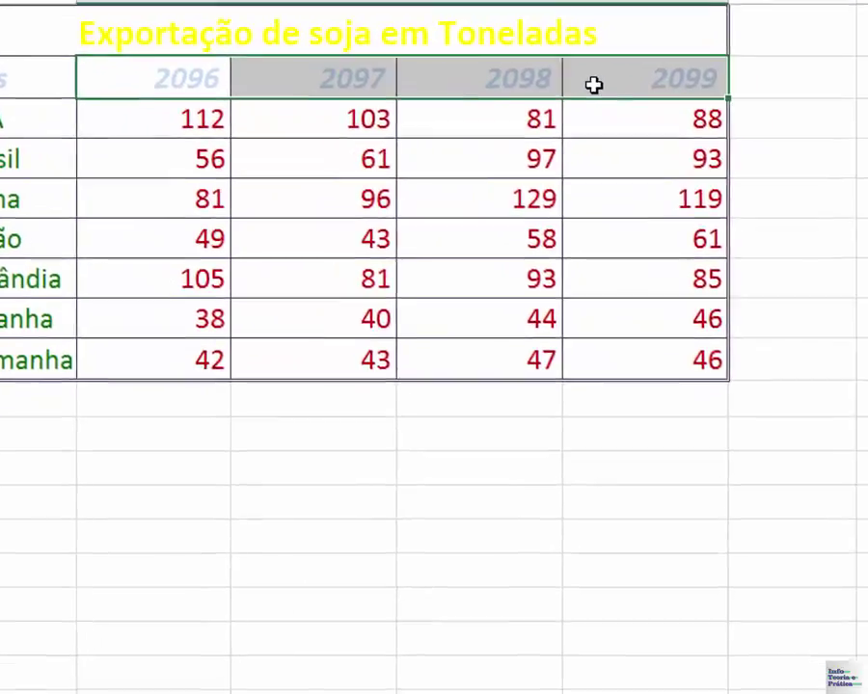
pyautogui.hotkey('ctrl', '1')
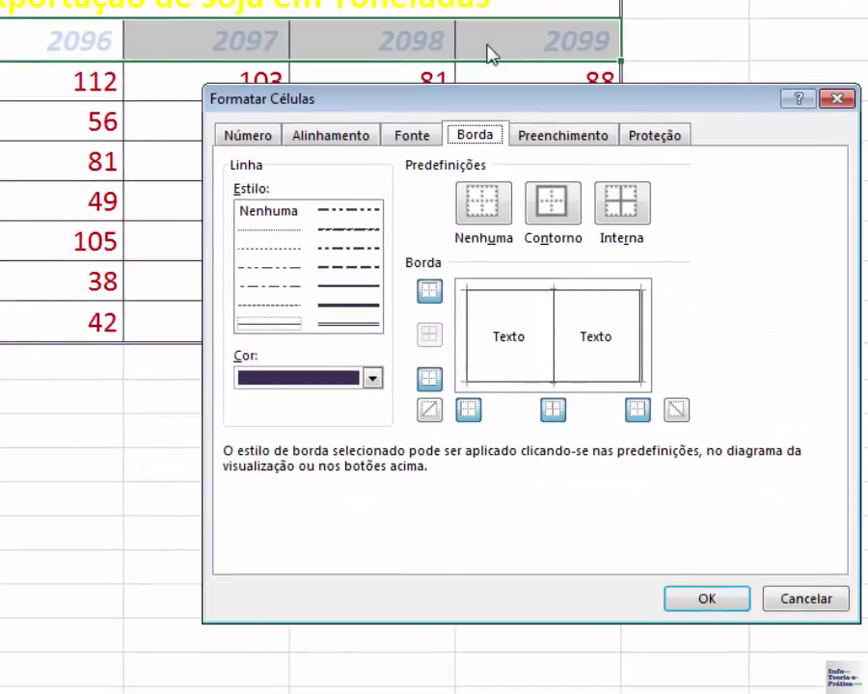
pyautogui.click(361, 137)
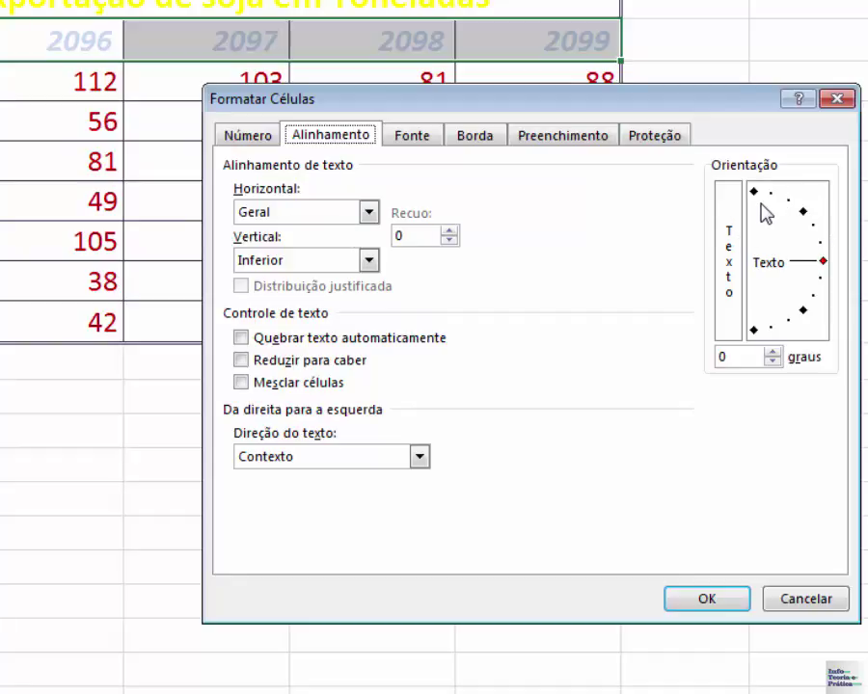
pyautogui.click(732, 267)
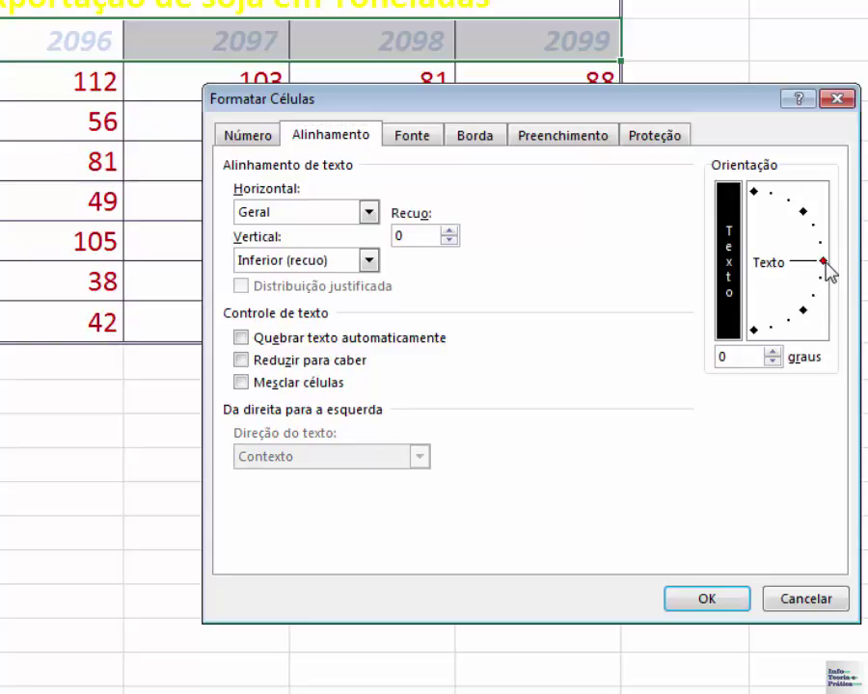
pyautogui.click(730, 252)
pyautogui.click(732, 253)
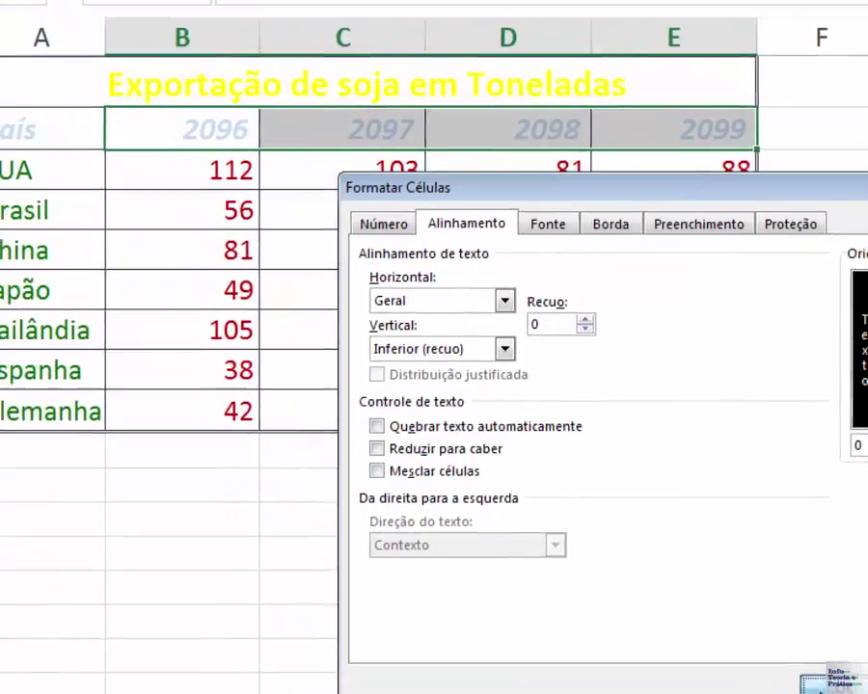
pyautogui.click(689, 605)
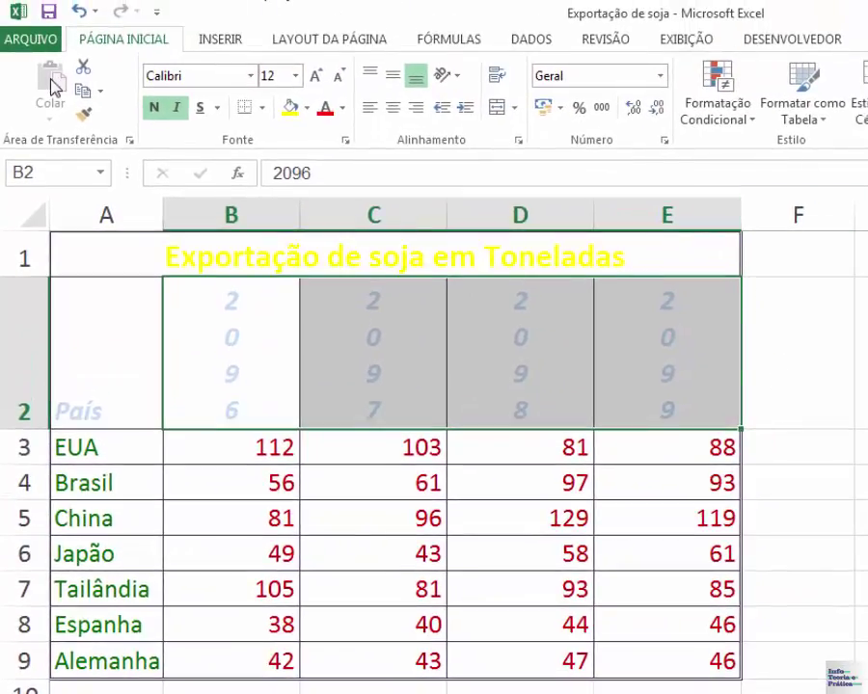
# Undo the vertical text orientation of the year headings.
pyautogui.click(93, 8)
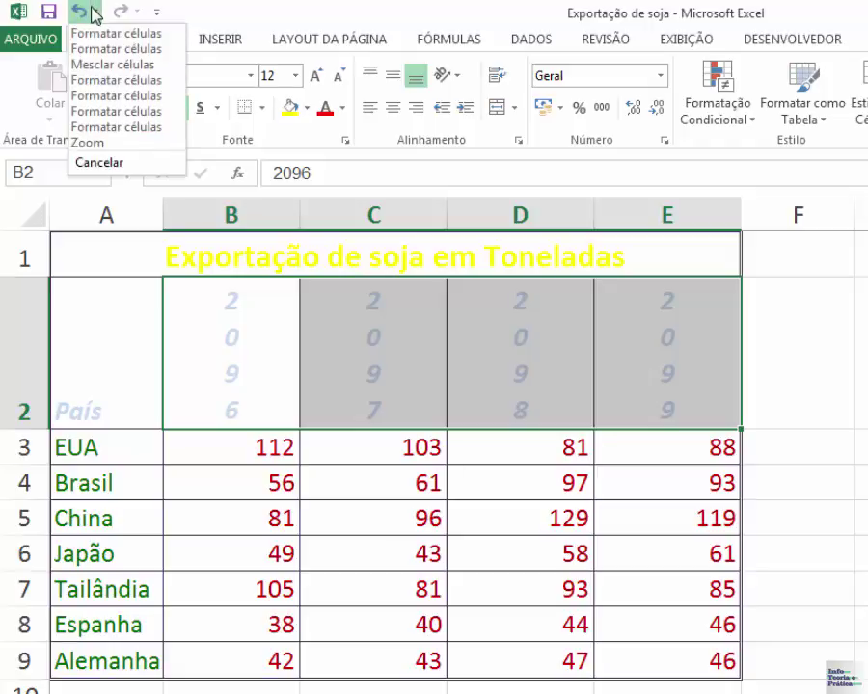
pyautogui.click(86, 9)
pyautogui.click(85, 12)
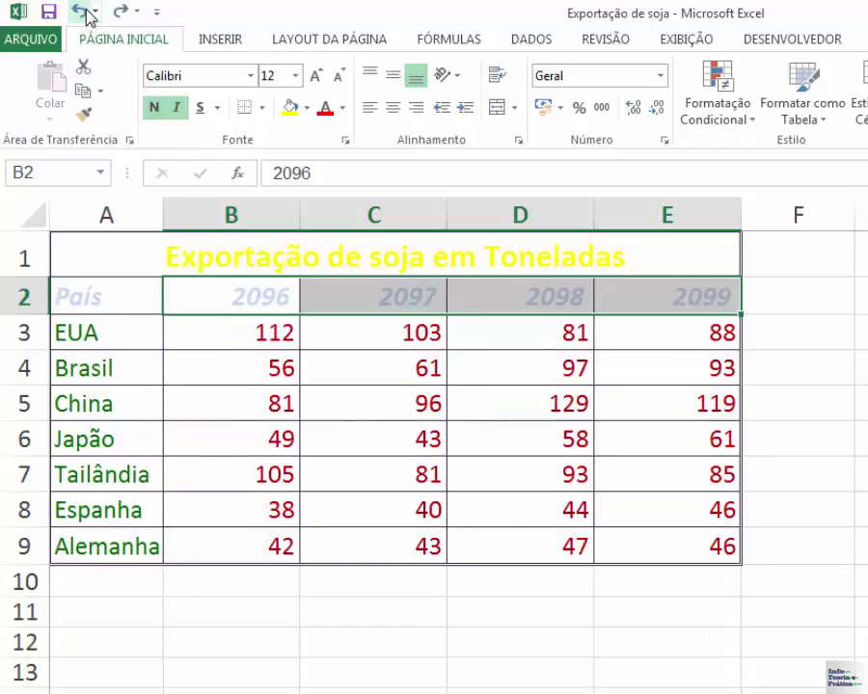
# Try rotating the year headings in B2:E2 to an orientation of 45 degrees.
pyautogui.hotkey('ctrl', '1')
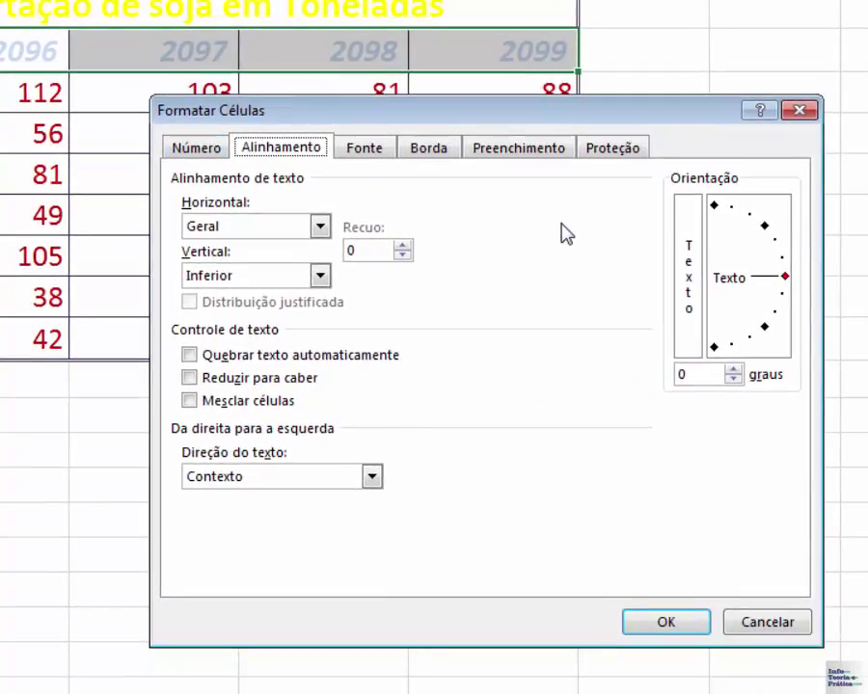
pyautogui.click(787, 278)
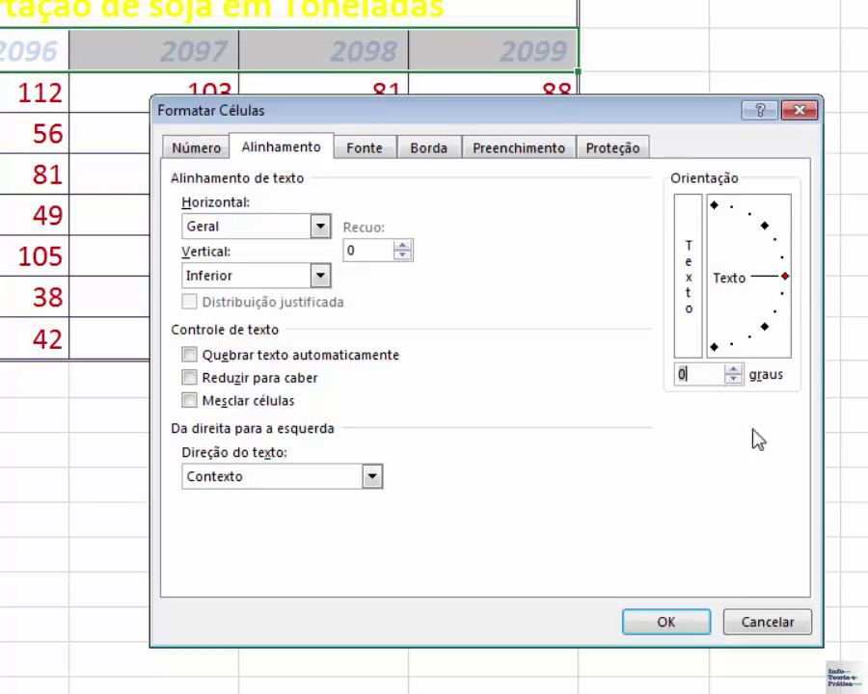
pyautogui.click(734, 371)
pyautogui.click(735, 370)
pyautogui.click(735, 370)
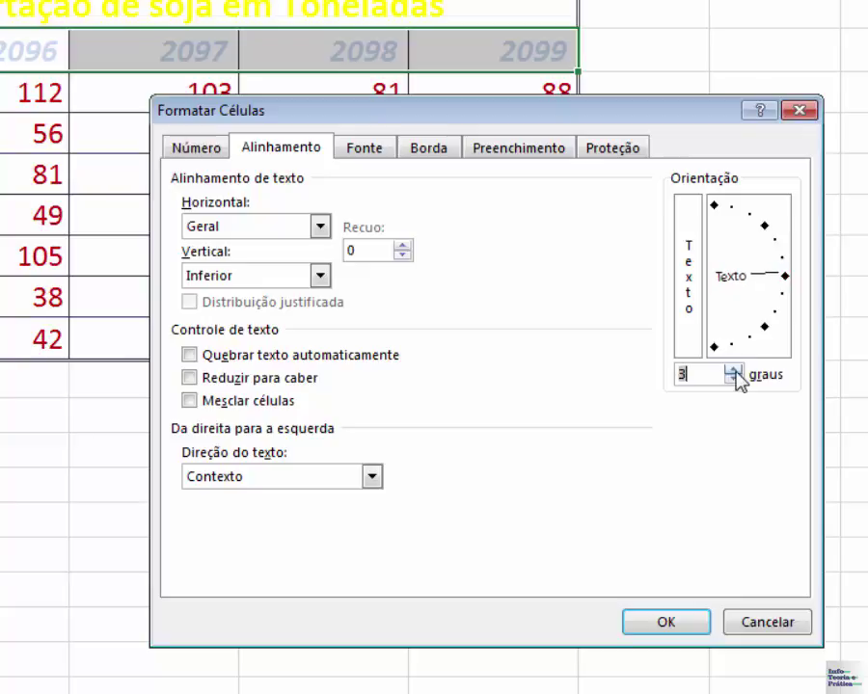
pyautogui.click(735, 371)
pyautogui.click(734, 371)
pyautogui.click(735, 371)
pyautogui.click(733, 371)
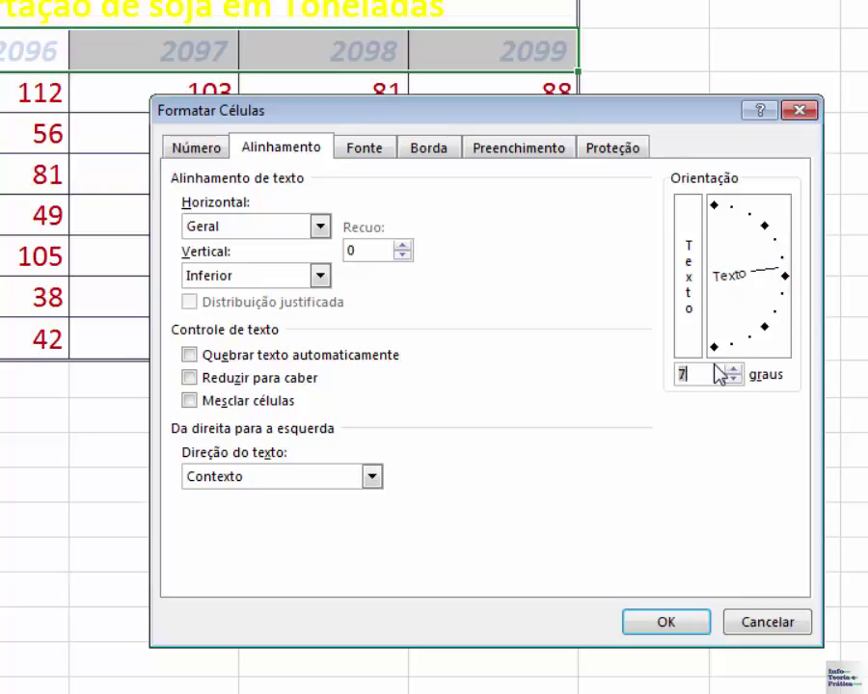
pyautogui.moveTo(786, 277); pyautogui.dragTo(772, 228)
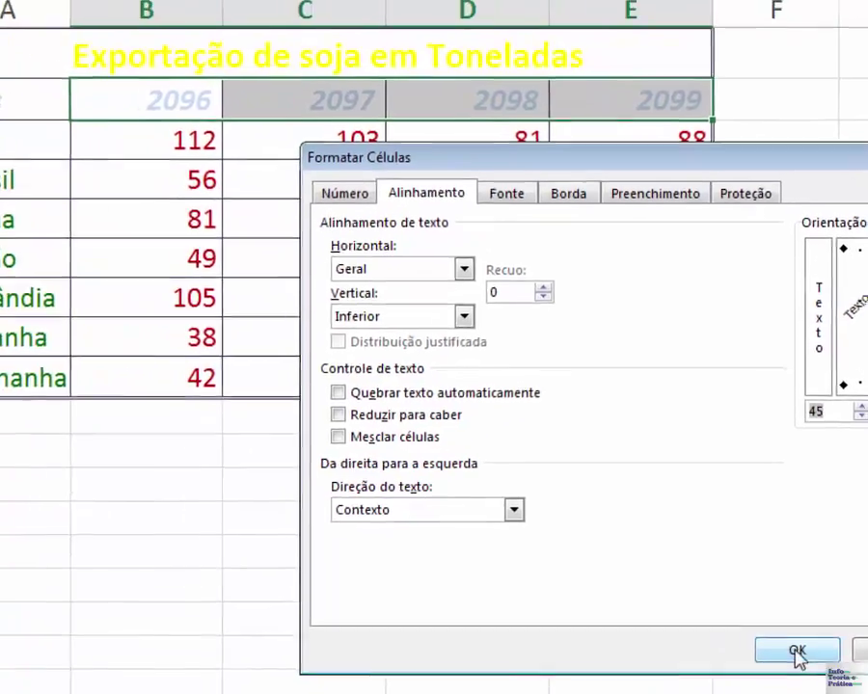
pyautogui.click(667, 622)
pyautogui.click(865, 488)
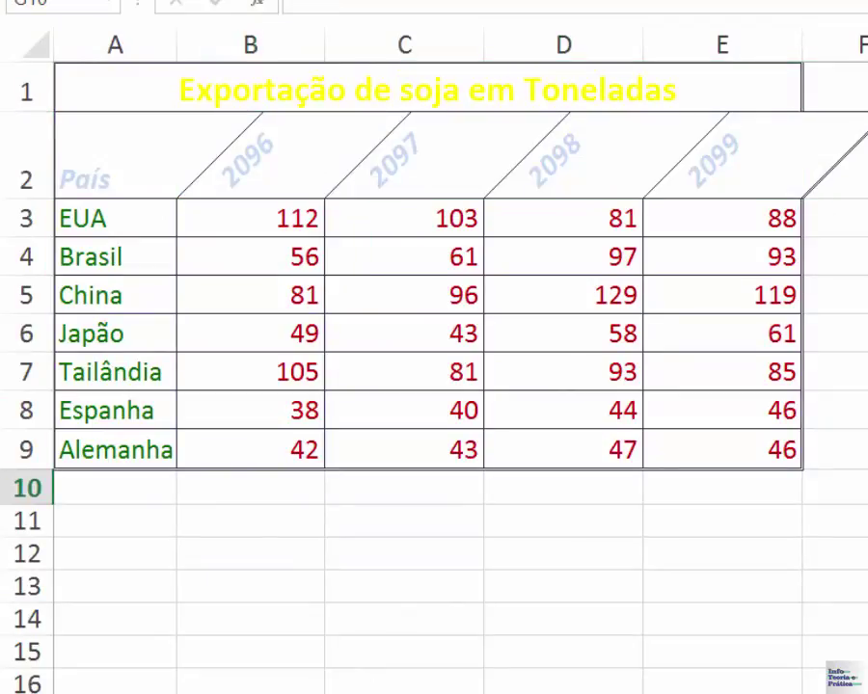
# Select the year headings in B2:E2 and undo their 45-degree rotation.
pyautogui.moveTo(310, 154); pyautogui.dragTo(417, 141)
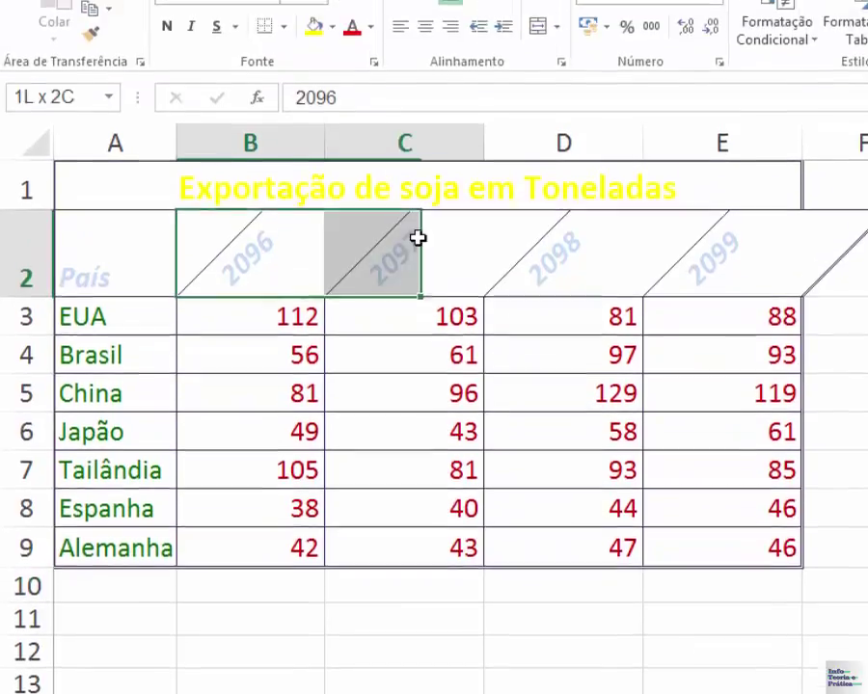
pyautogui.moveTo(418, 237); pyautogui.dragTo(701, 254)
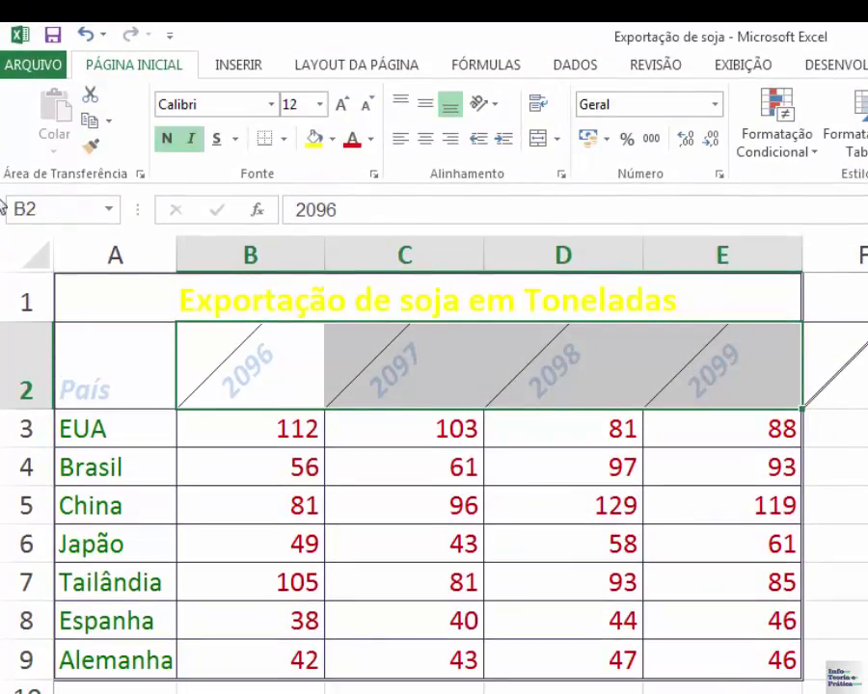
pyautogui.click(85, 34)
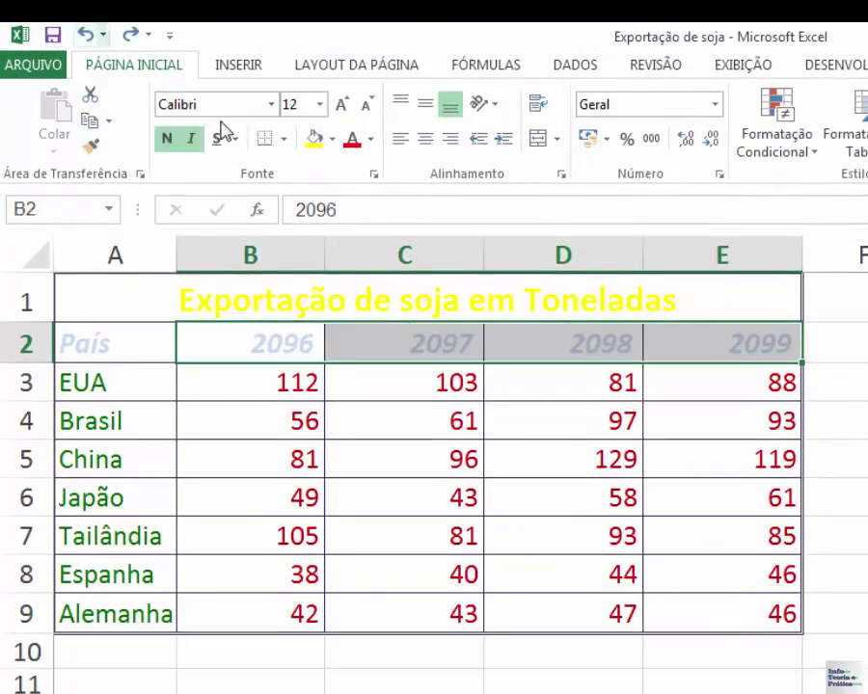
# Rotate the year headings in B2:E2 to an orientation of -45 degrees.
pyautogui.hotkey('ctrl', '1')
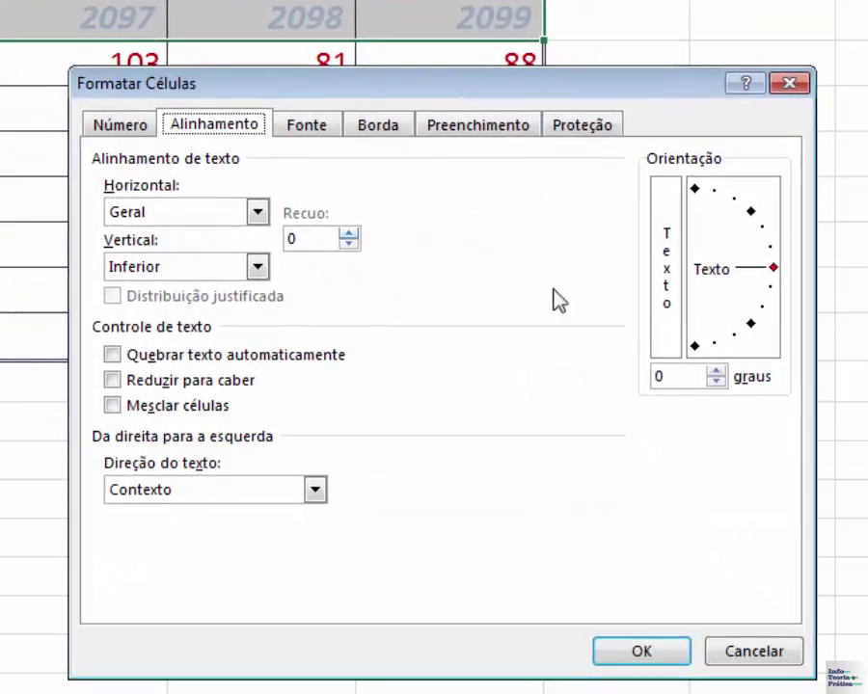
pyautogui.click(751, 325)
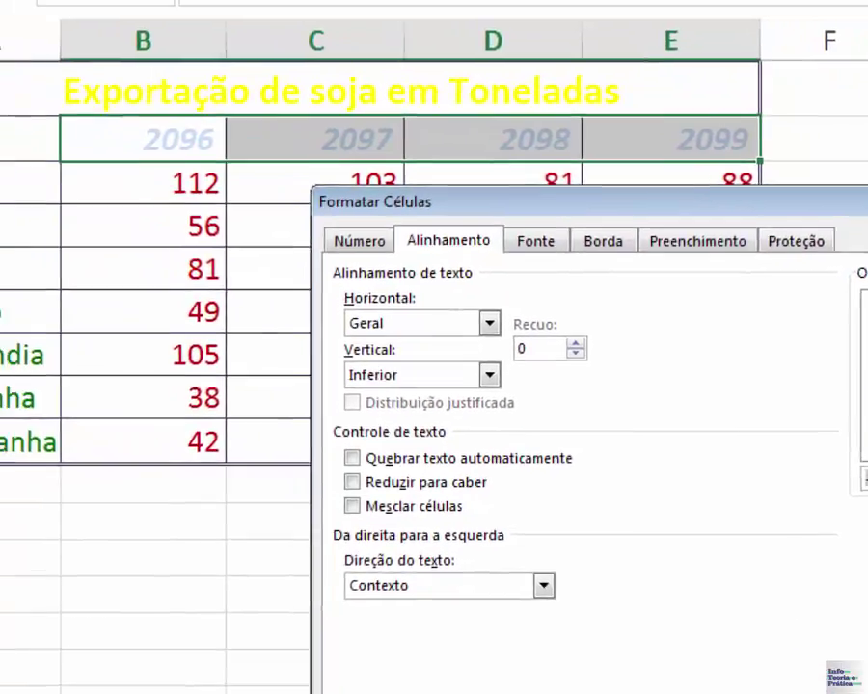
pyautogui.click(858, 690)
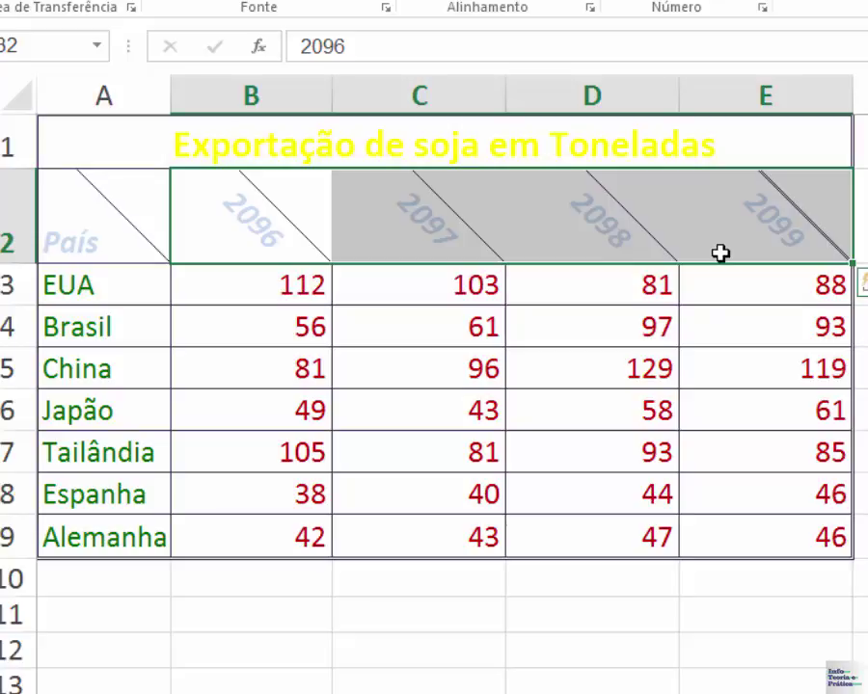
# Set the horizontal alignment of the year headings in B2:E2 to Centro.
pyautogui.hotkey('ctrl', '1')
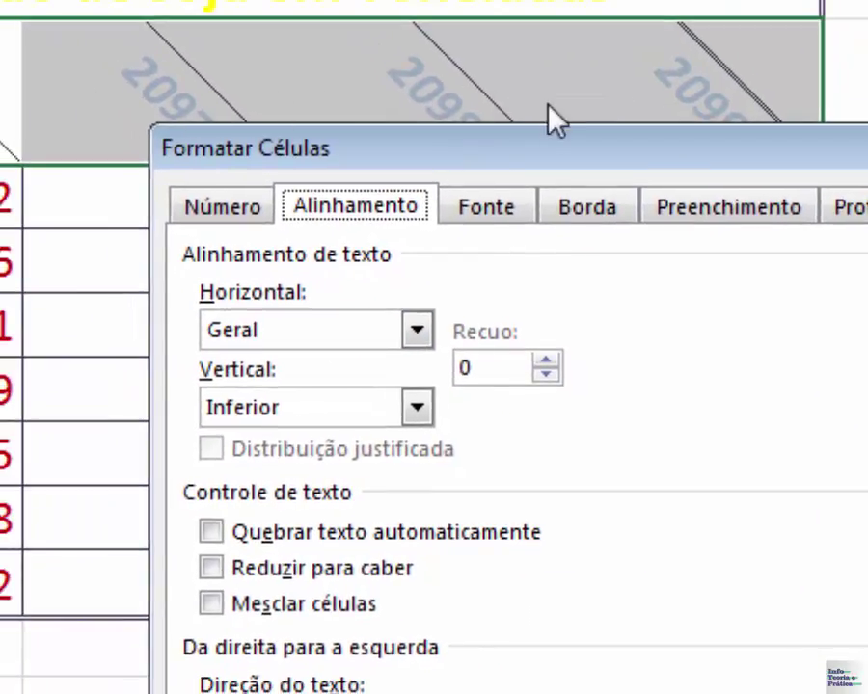
pyautogui.click(416, 330)
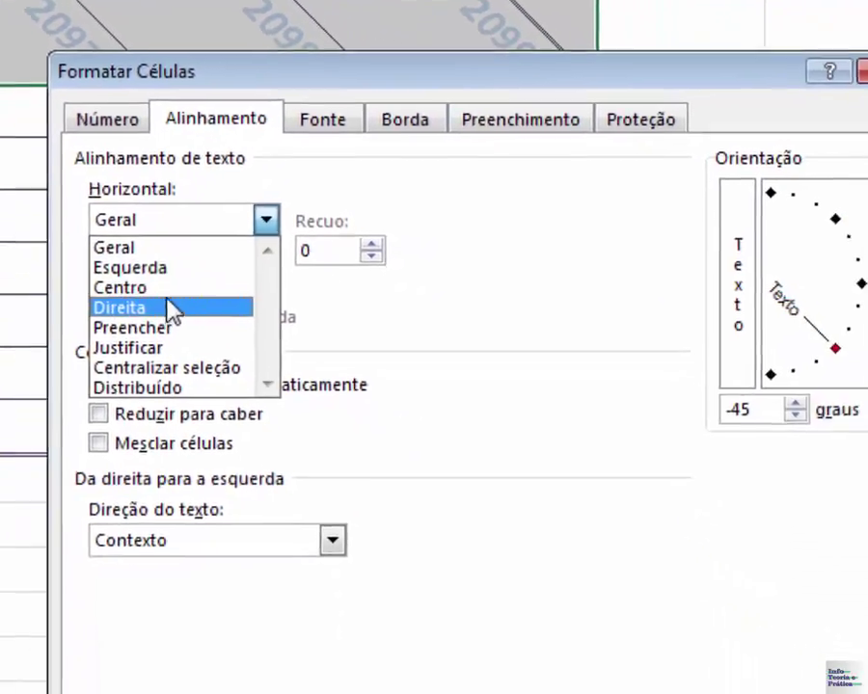
pyautogui.click(256, 373)
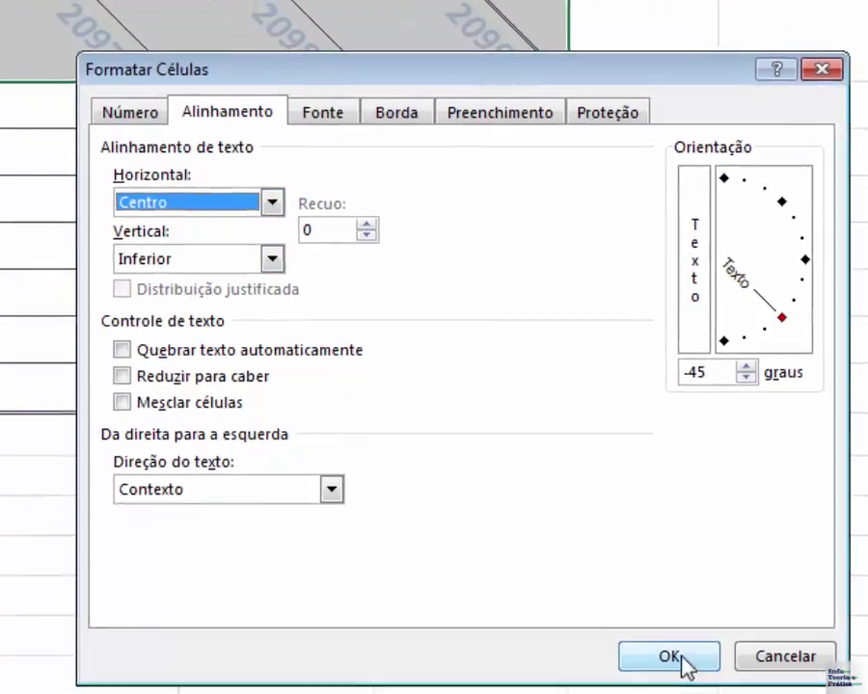
pyautogui.click(681, 658)
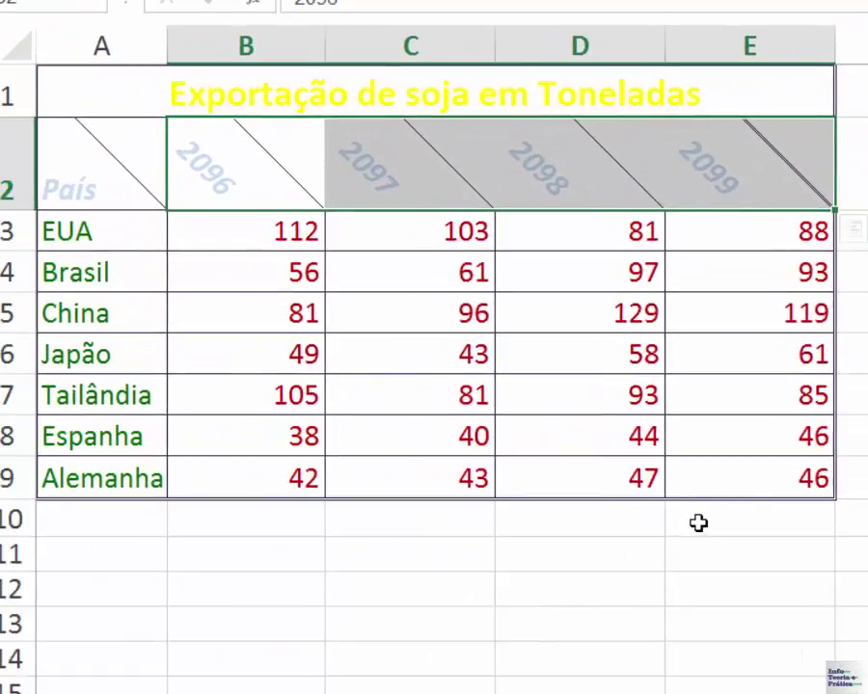
pyautogui.click(698, 522)
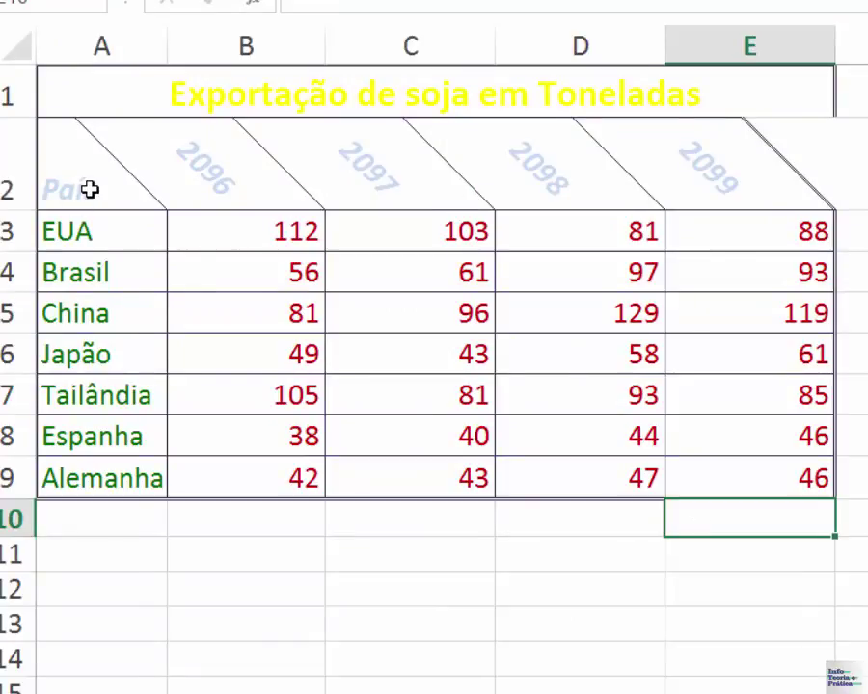
# Try centring the País heading in A2 horizontally with the Centro alignment.
pyautogui.click(90, 189)
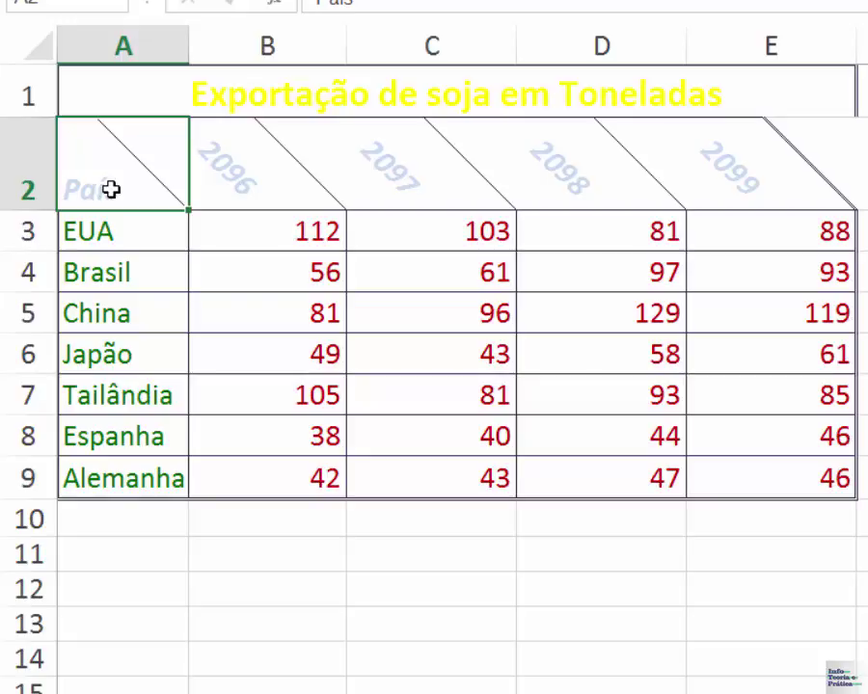
pyautogui.hotkey('ctrl', '1')
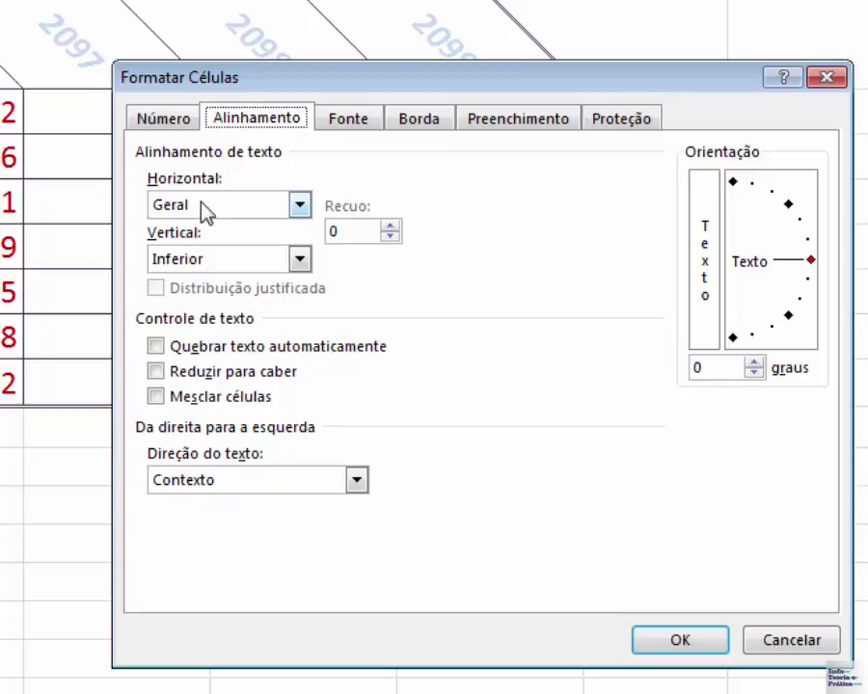
pyautogui.click(300, 206)
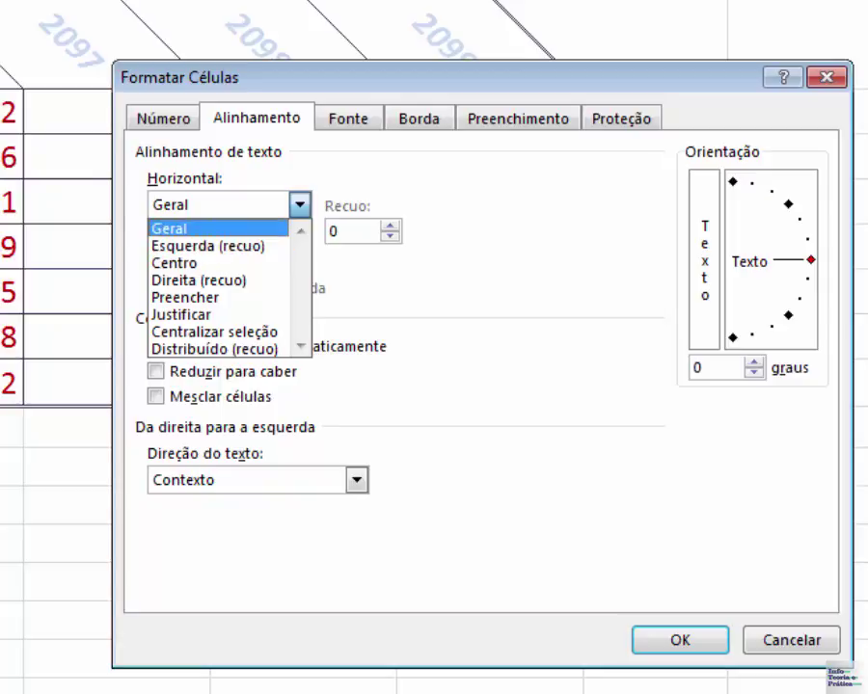
pyautogui.click(171, 263)
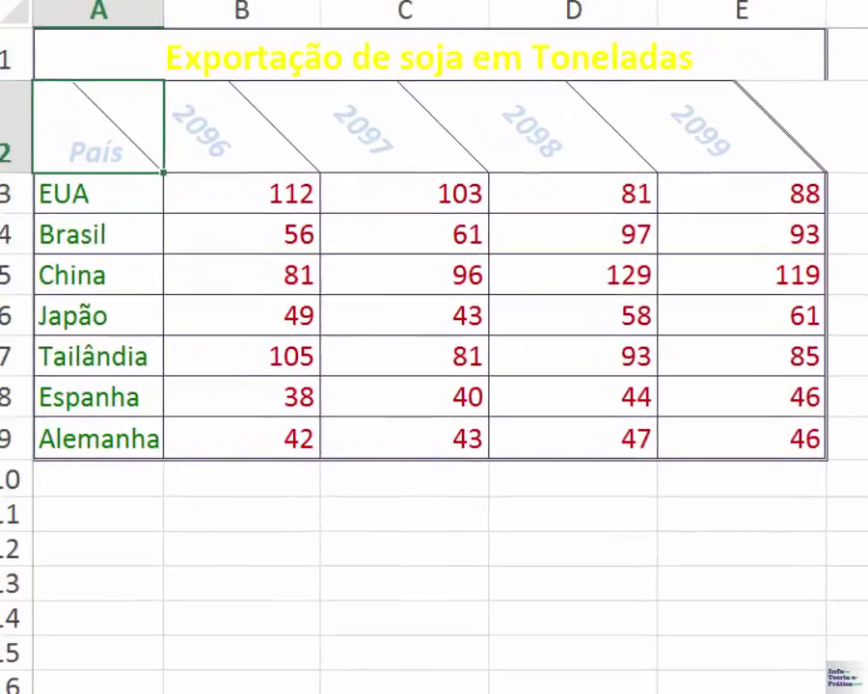
pyautogui.click(680, 641)
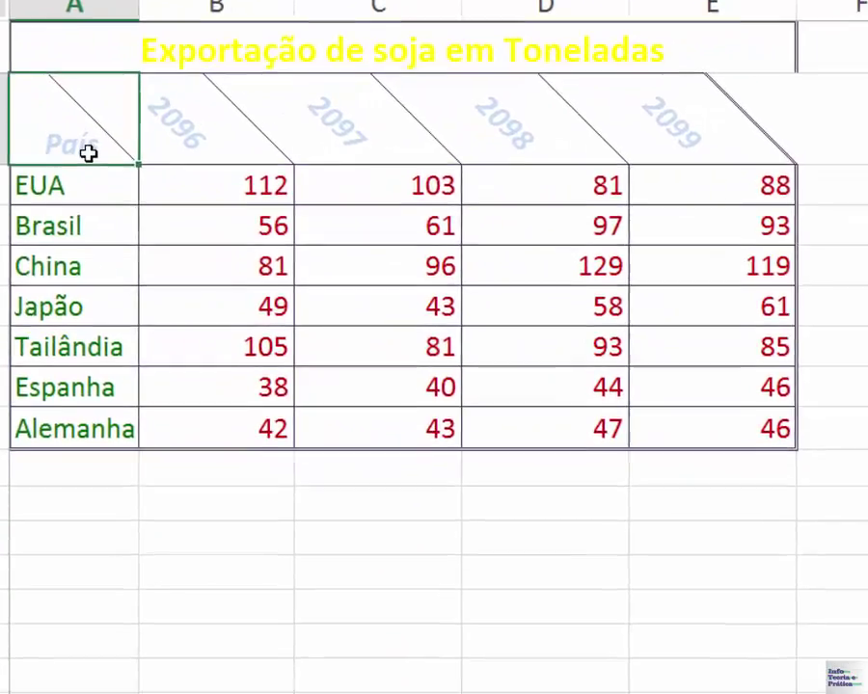
# Set the horizontal alignment of the País heading in A2 to Esquerda (recuo).
pyautogui.hotkey('ctrl', '1')
pyautogui.click(543, 268)
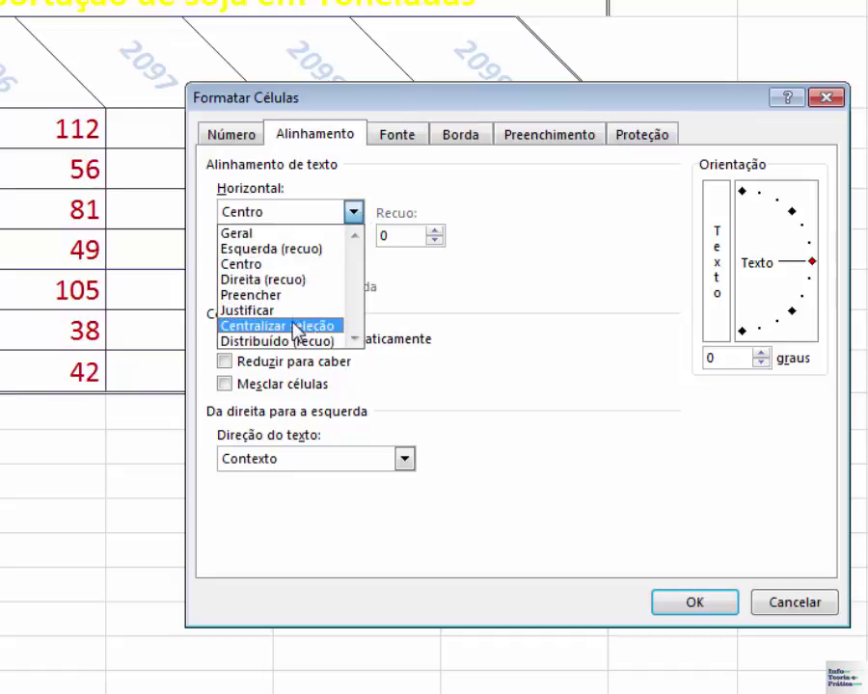
pyautogui.click(627, 336)
pyautogui.click(353, 214)
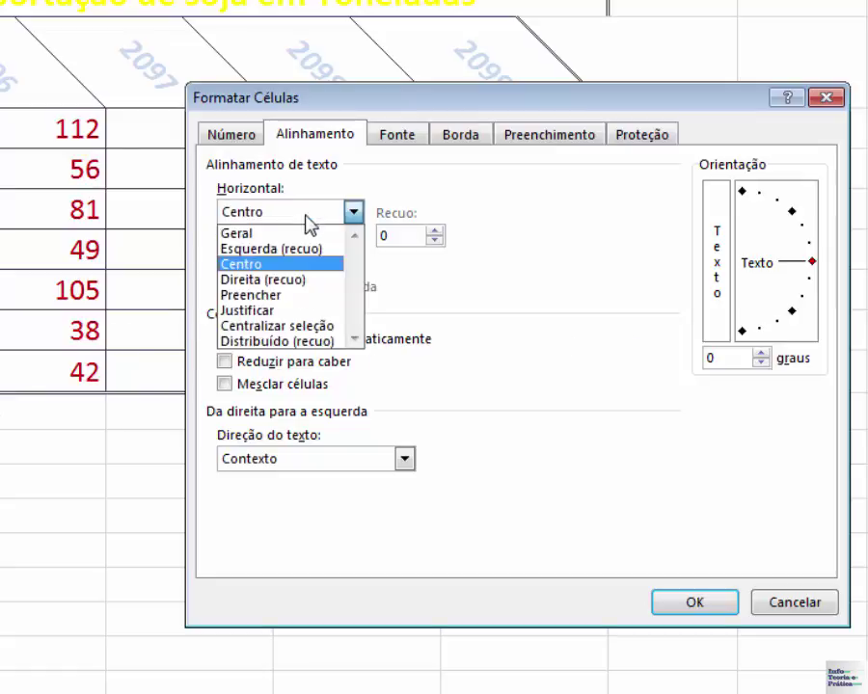
pyautogui.click(273, 249)
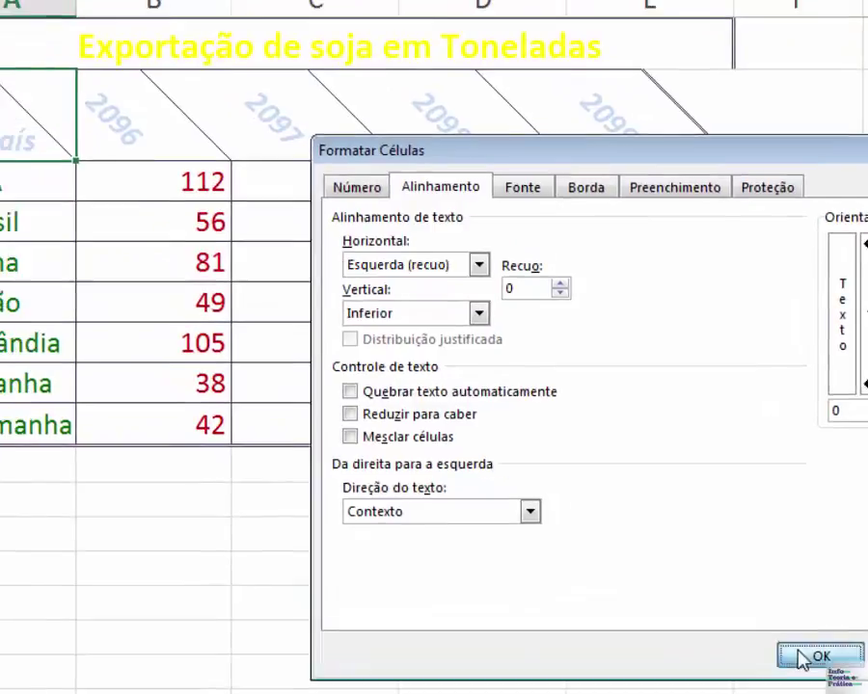
pyautogui.click(694, 601)
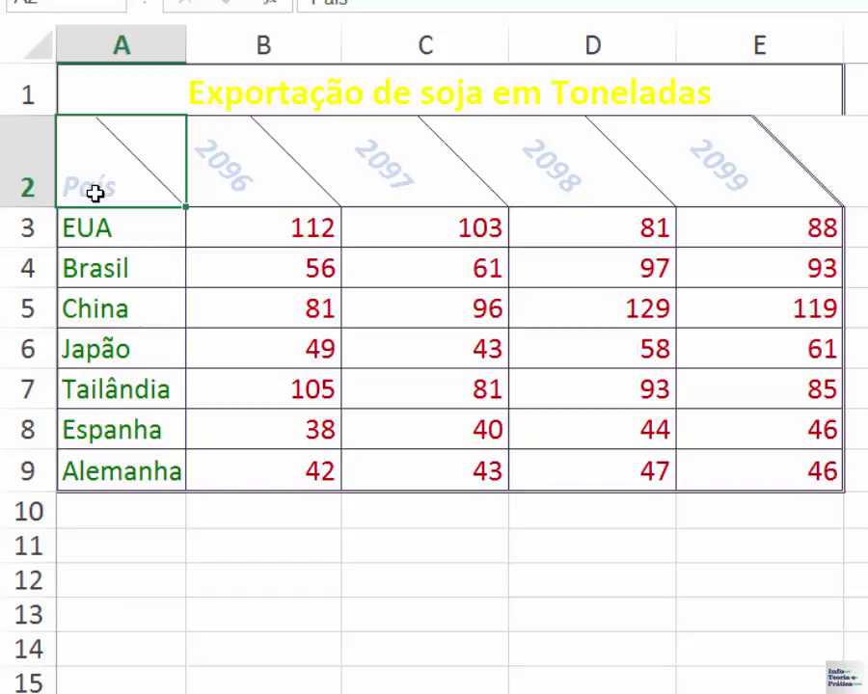
# Set the vertical alignment of the País heading in A2 to Centro.
pyautogui.hotkey('ctrl', '1')
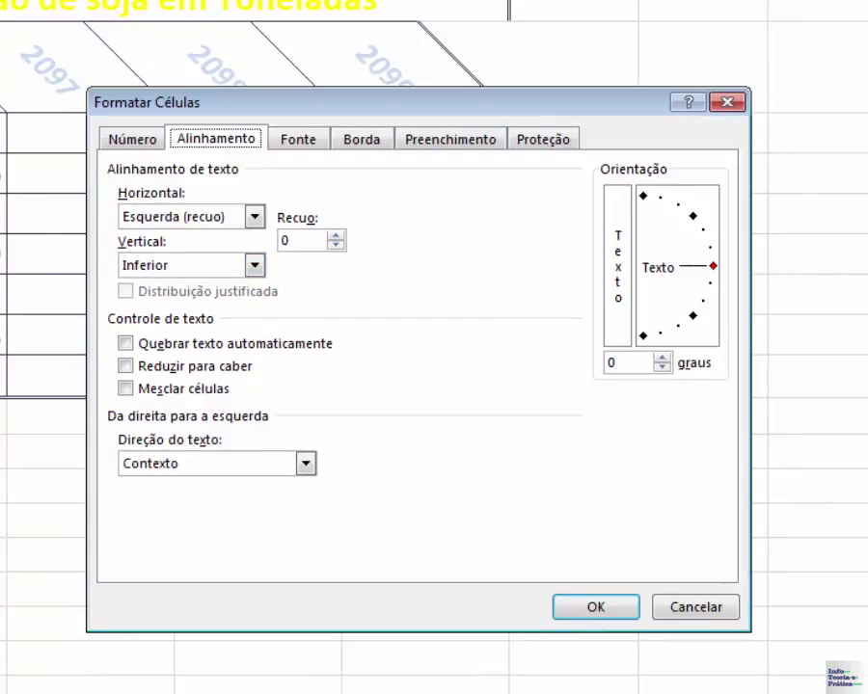
pyautogui.click(157, 270)
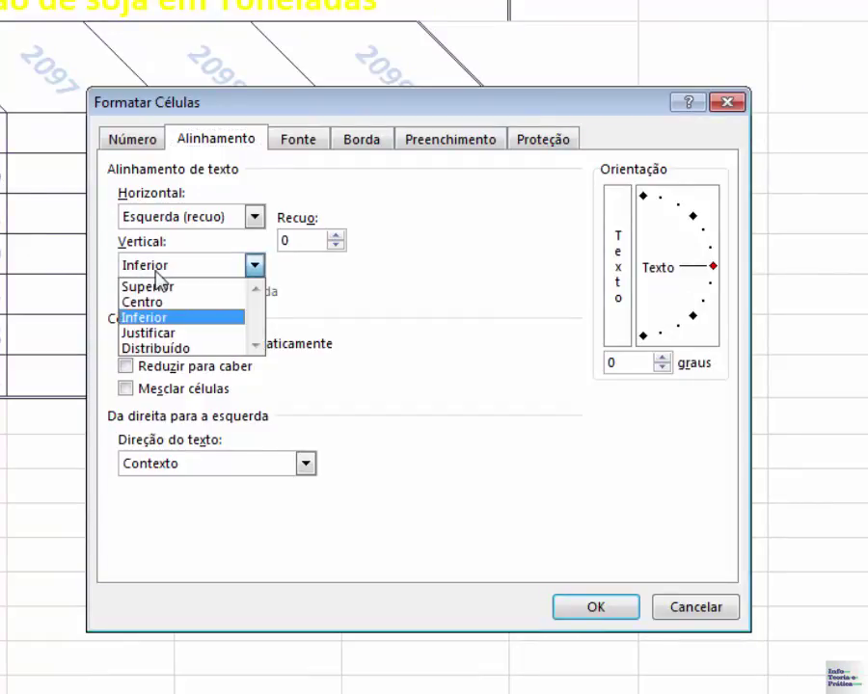
pyautogui.click(155, 302)
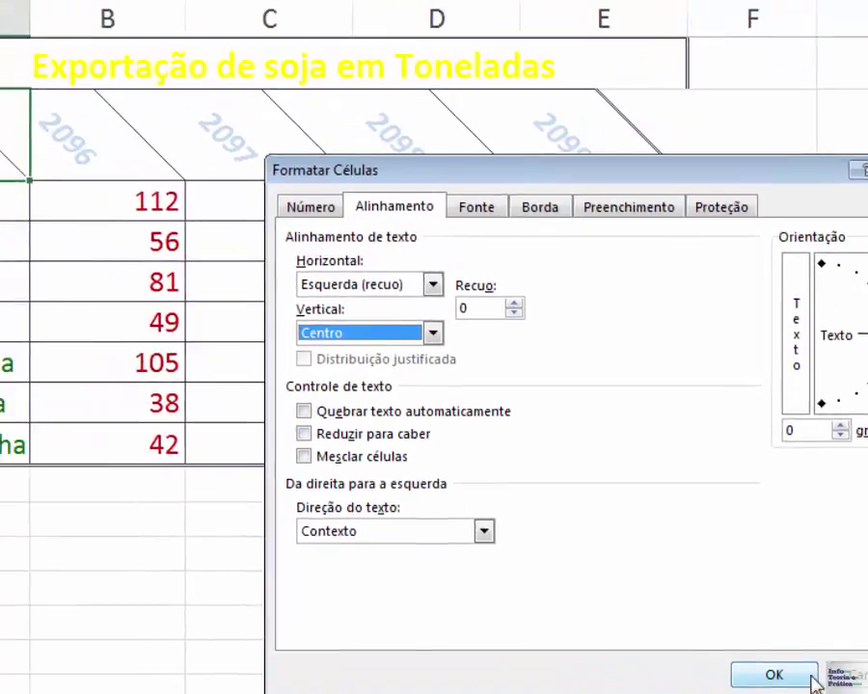
pyautogui.click(813, 676)
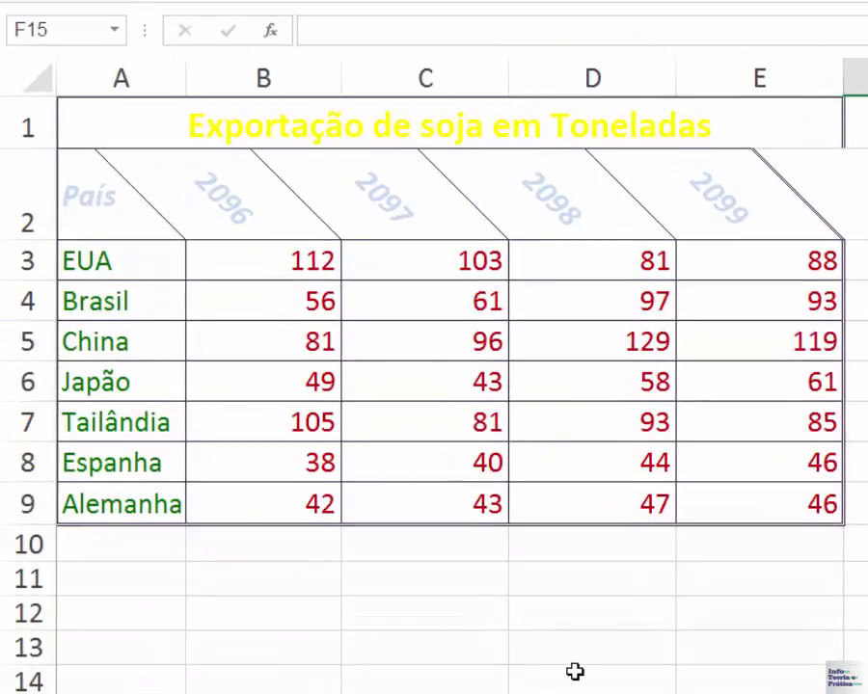
# Try the Centro horizontal alignment on the vertically centred País heading in A2.
pyautogui.click(140, 201)
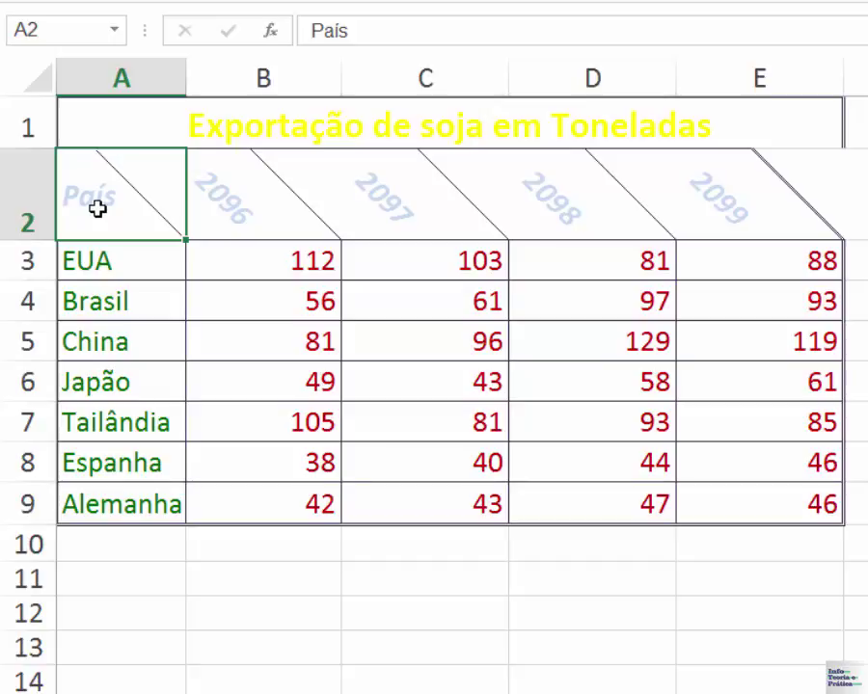
pyautogui.hotkey('ctrl', '1')
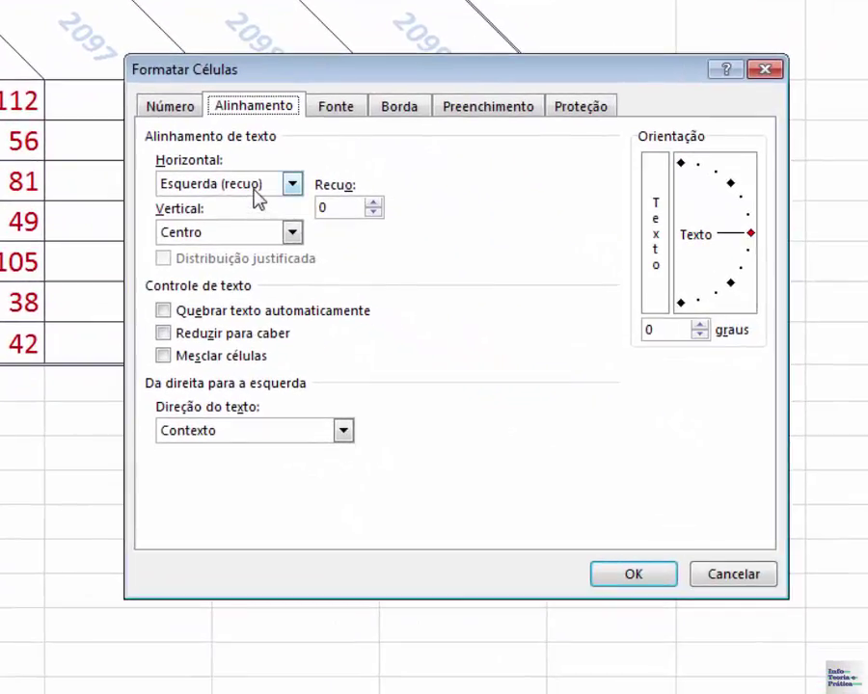
pyautogui.click(257, 196)
pyautogui.click(222, 236)
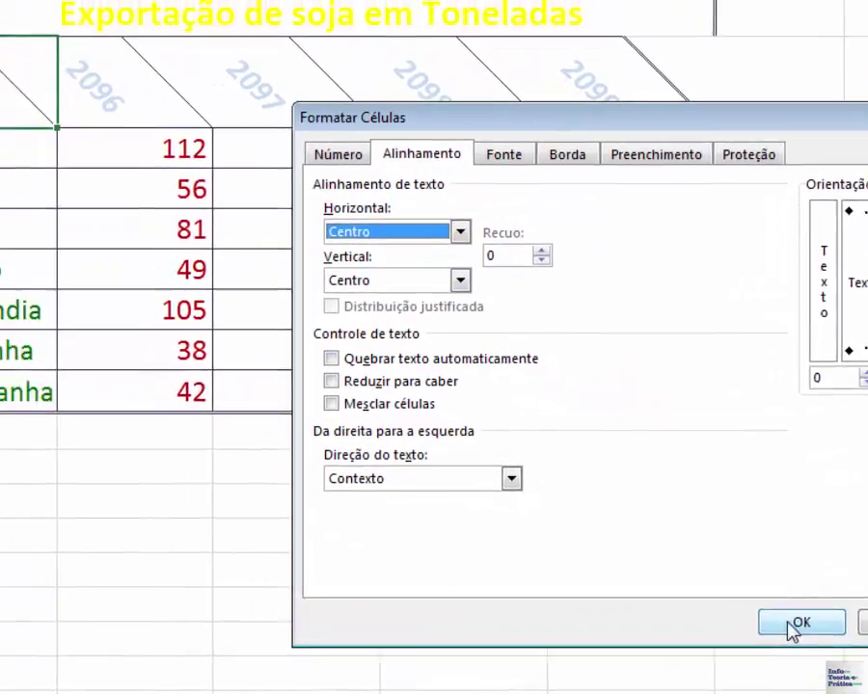
pyautogui.click(791, 624)
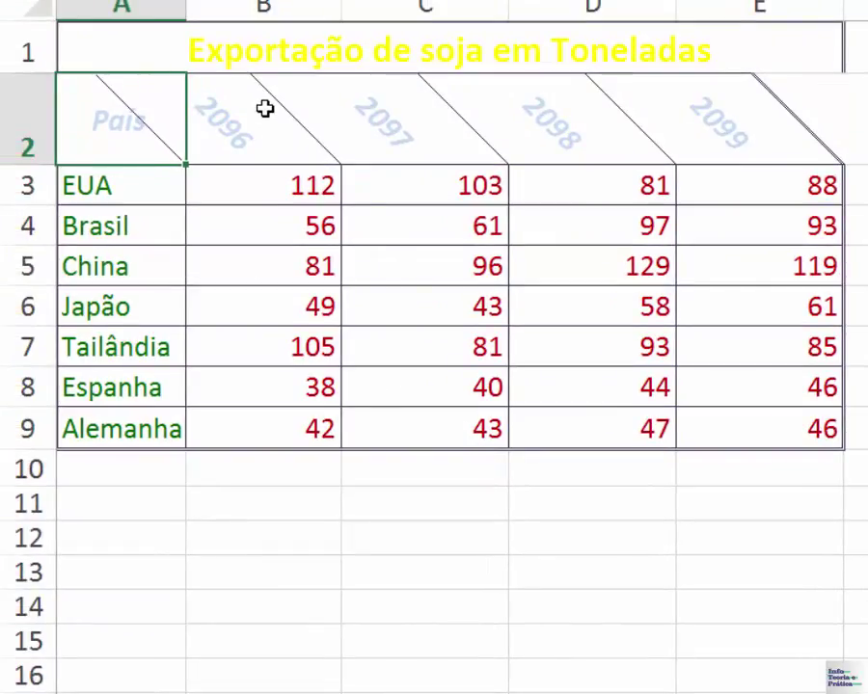
# Return the País heading in A2 to the Esquerda (recuo) horizontal alignment.
pyautogui.hotkey('ctrl', '1')
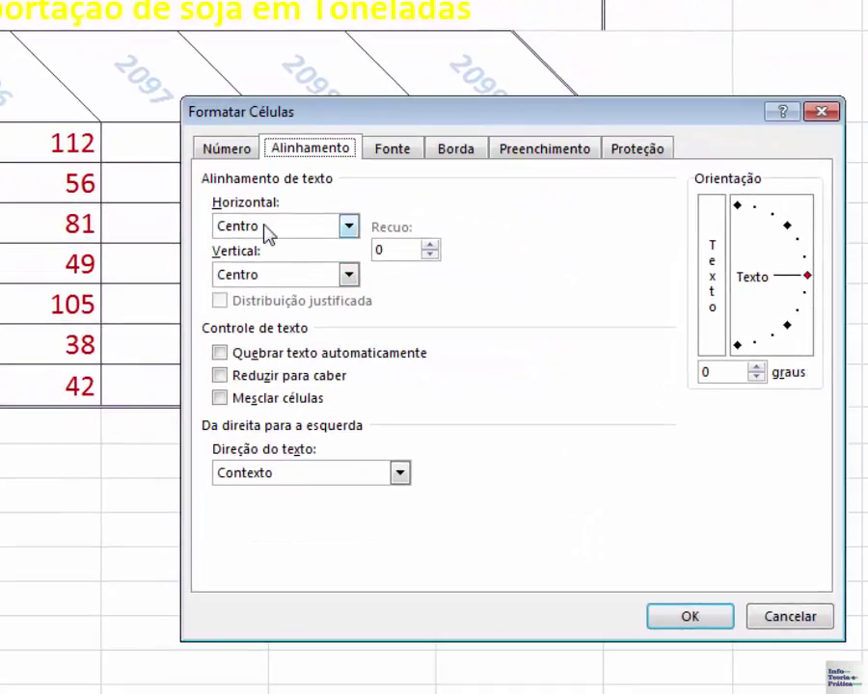
pyautogui.click(263, 226)
pyautogui.click(245, 269)
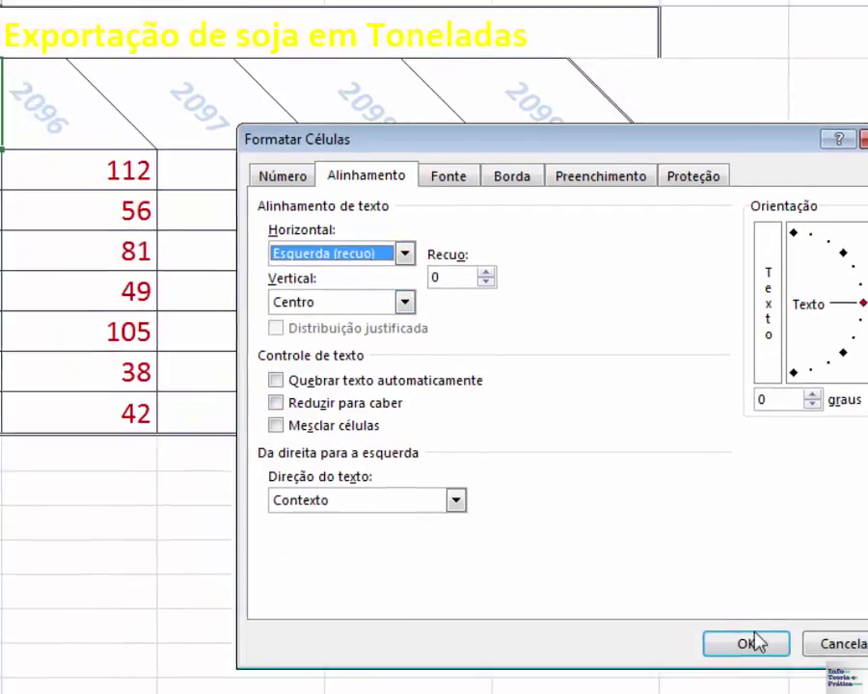
pyautogui.click(690, 616)
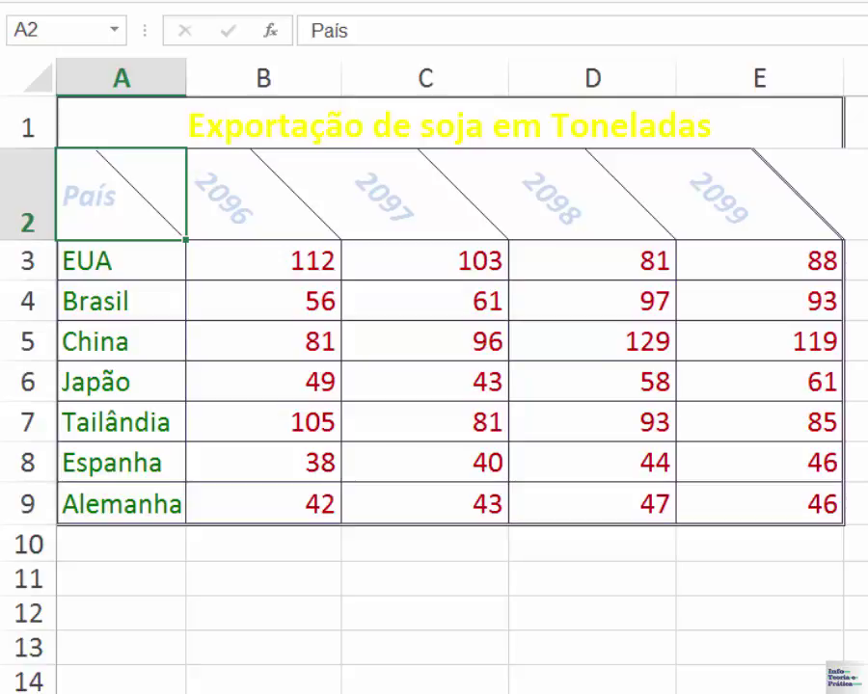
# Fill the merged title cell in row 1 with a black background colour.
pyautogui.click(368, 129)
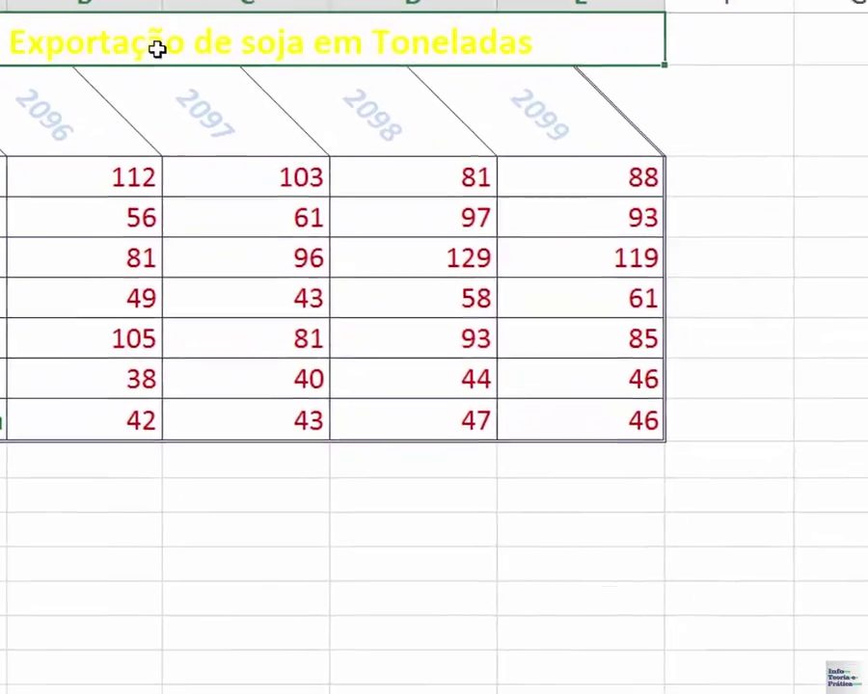
pyautogui.hotkey('ctrl', '1')
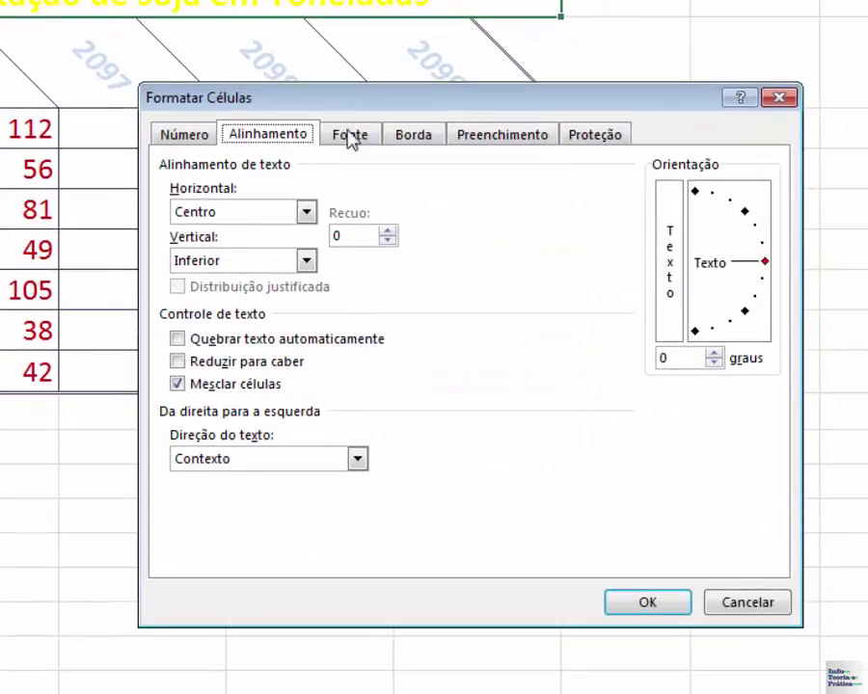
pyautogui.click(493, 143)
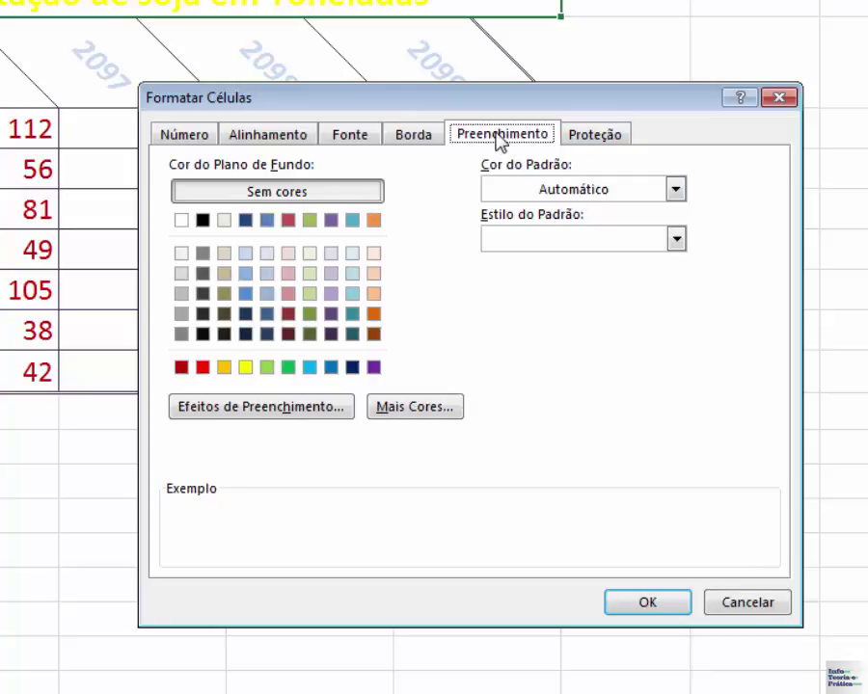
pyautogui.click(203, 221)
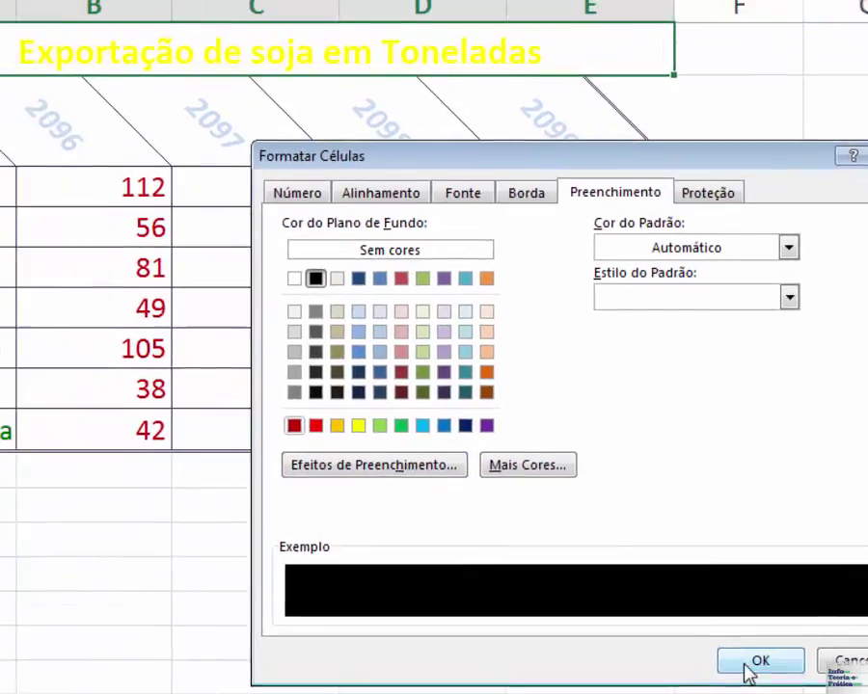
pyautogui.click(638, 605)
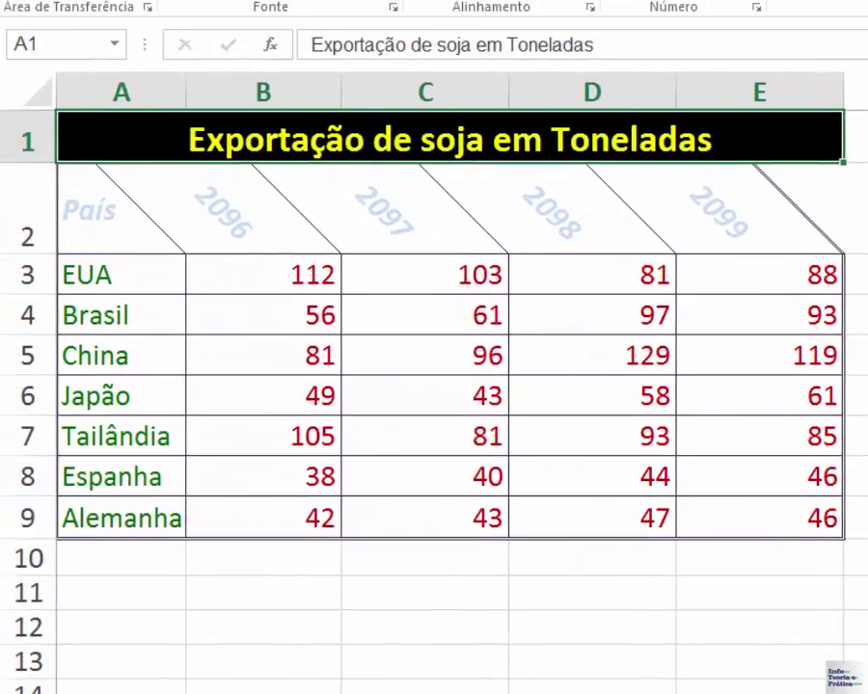
pyautogui.click(622, 372)
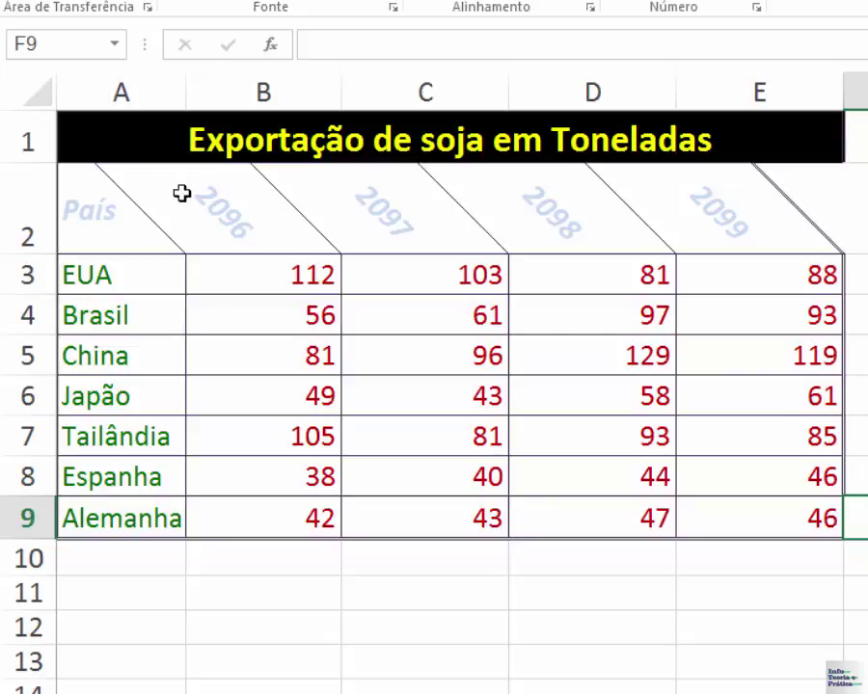
# Fill the 2099 heading cell E2 with a dark blue background from the standard colours.
pyautogui.moveTo(95, 205); pyautogui.dragTo(269, 194)
pyautogui.moveTo(156, 191); pyautogui.dragTo(710, 218)
pyautogui.click(712, 220)
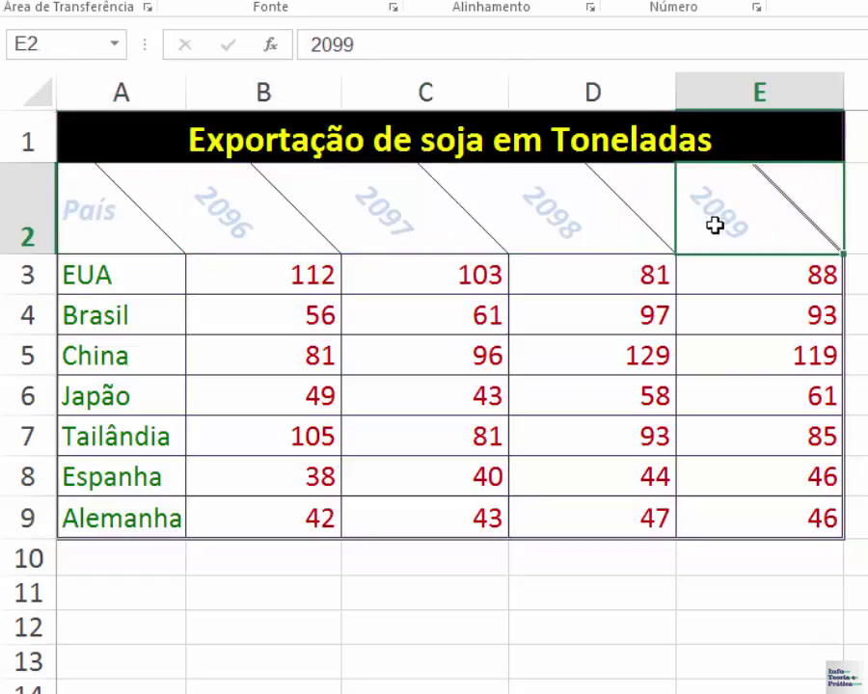
pyautogui.hotkey('ctrl', '1')
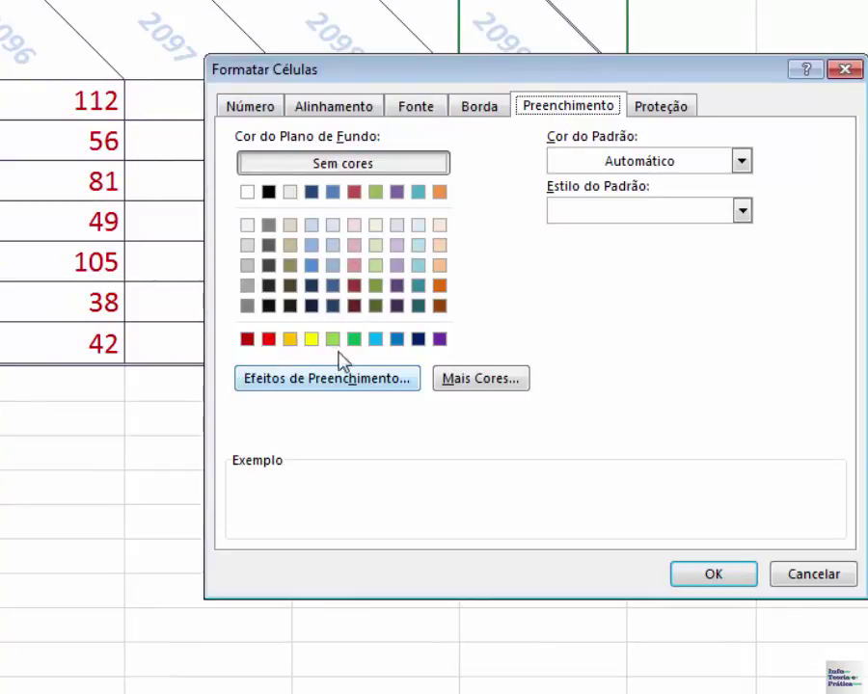
pyautogui.click(417, 338)
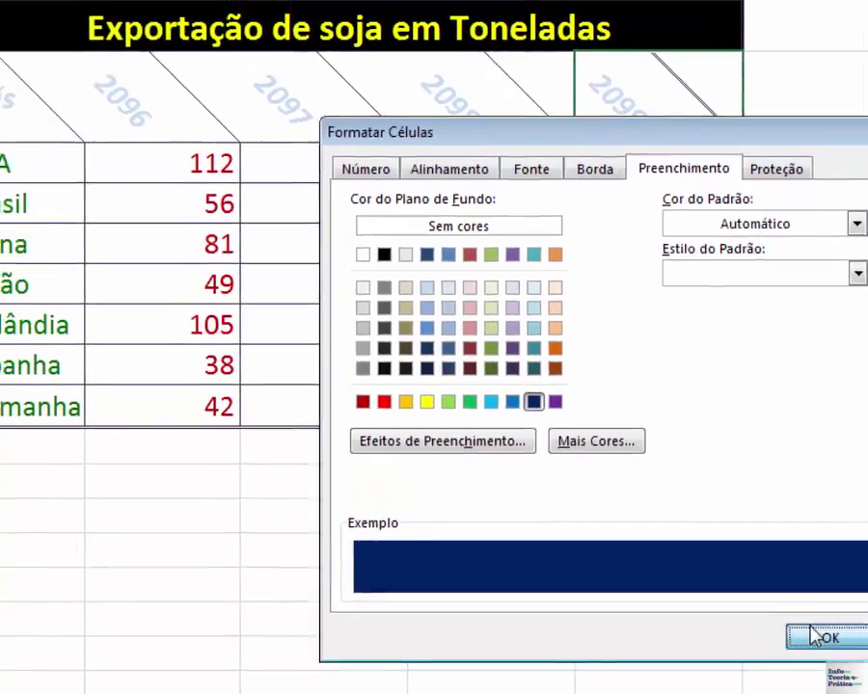
pyautogui.click(710, 574)
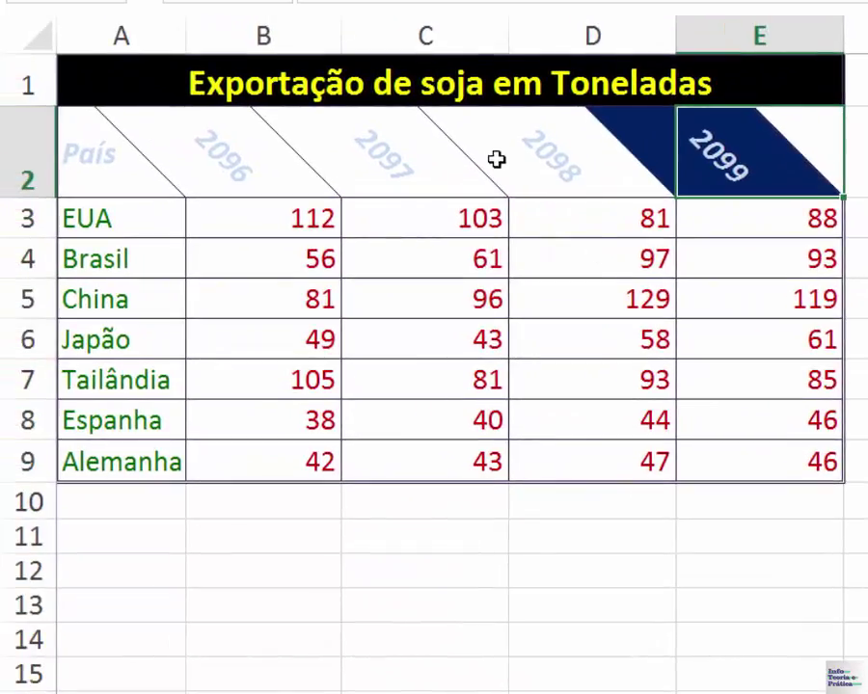
# Fill the heading cells A2 to E2 with a dark blue background from the standard colours.
pyautogui.click(113, 154)
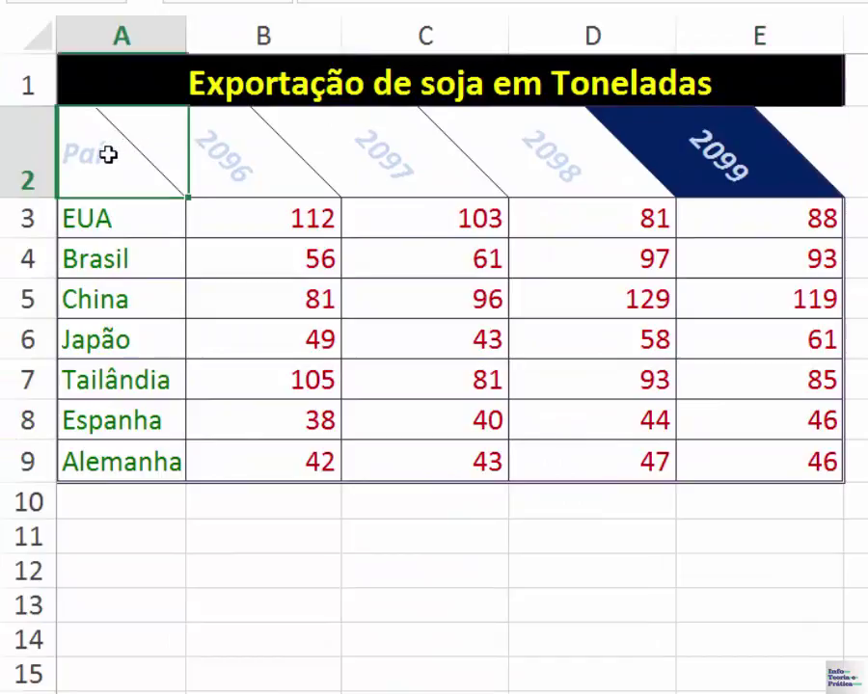
pyautogui.moveTo(236, 151)
pyautogui.mouseDown()
pyautogui.moveTo(686, 150)
pyautogui.moveTo(709, 159)
pyautogui.mouseUp()
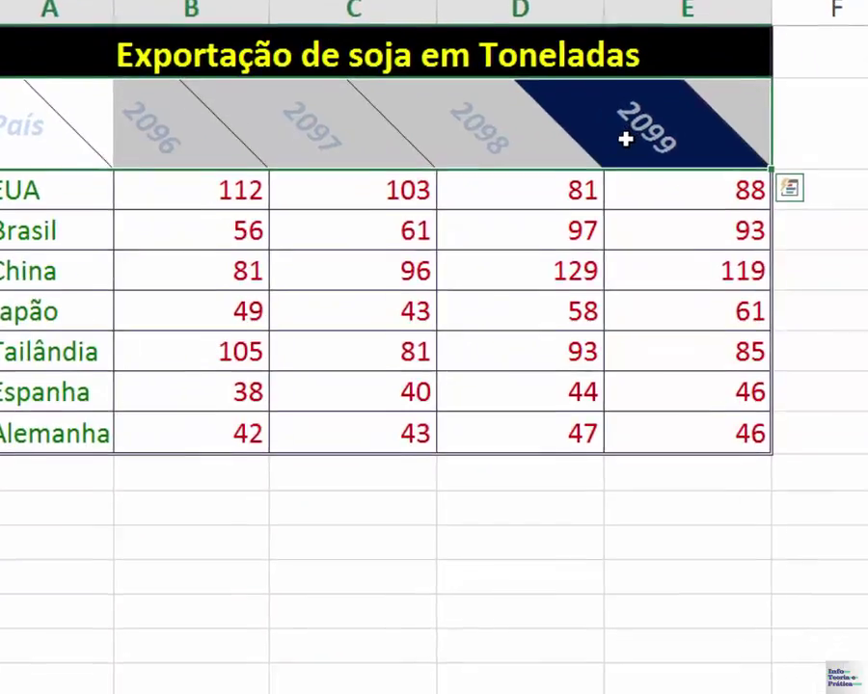
pyautogui.hotkey('ctrl', '1')
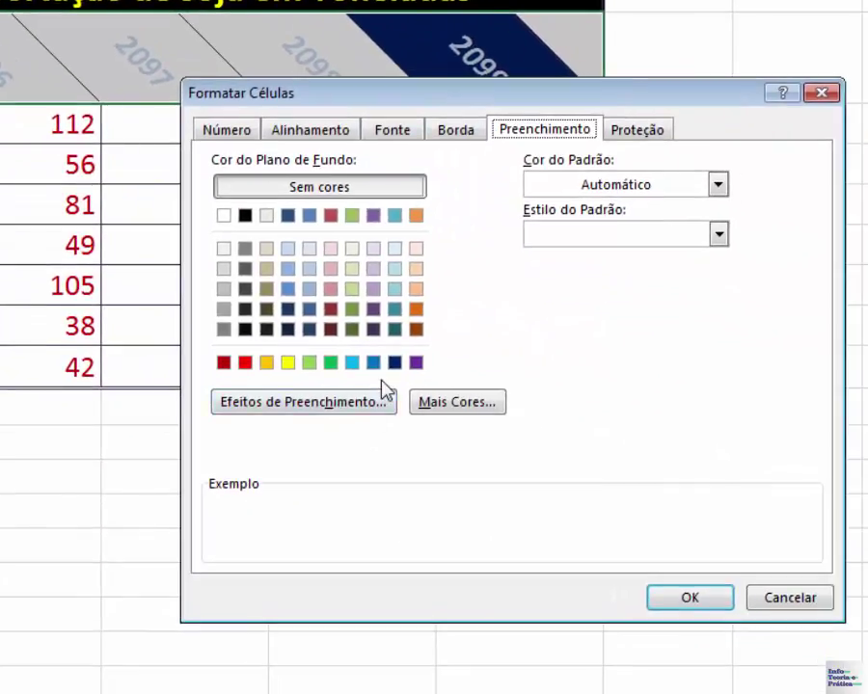
pyautogui.click(394, 363)
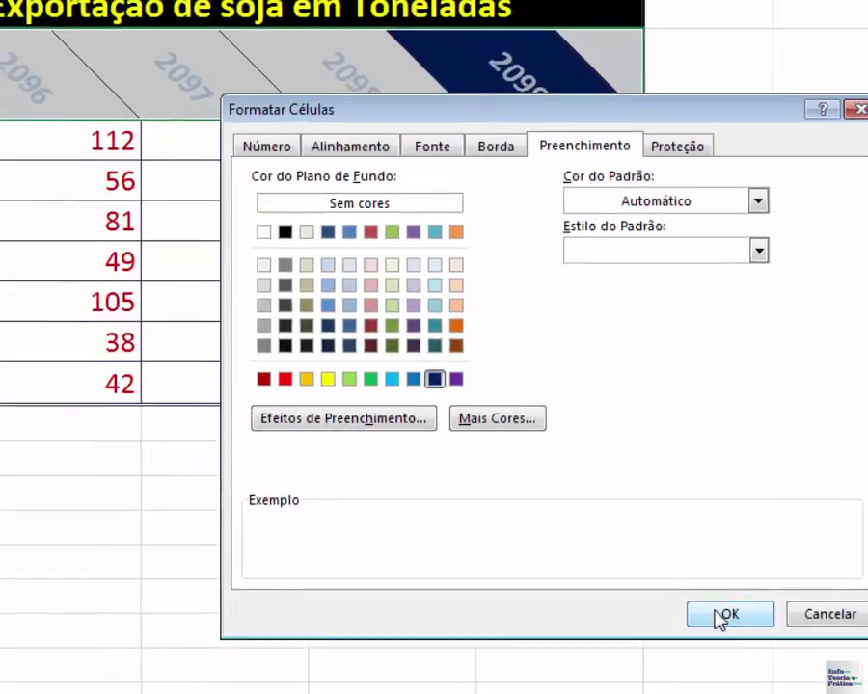
pyautogui.click(690, 597)
pyautogui.click(706, 445)
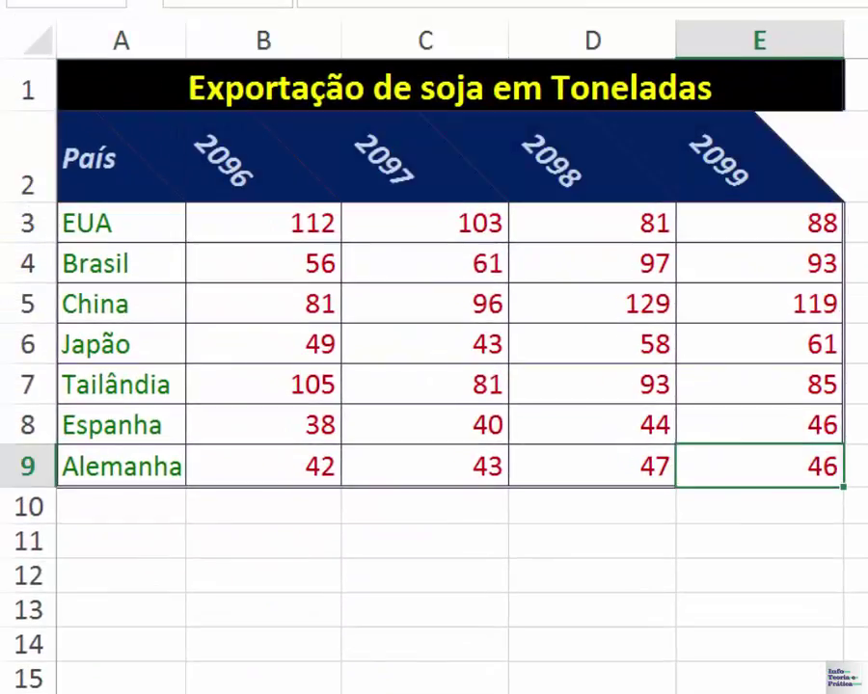
# Fill the country name cells A3 to A9 with the lightest green theme colour.
pyautogui.moveTo(128, 232); pyautogui.dragTo(148, 459)
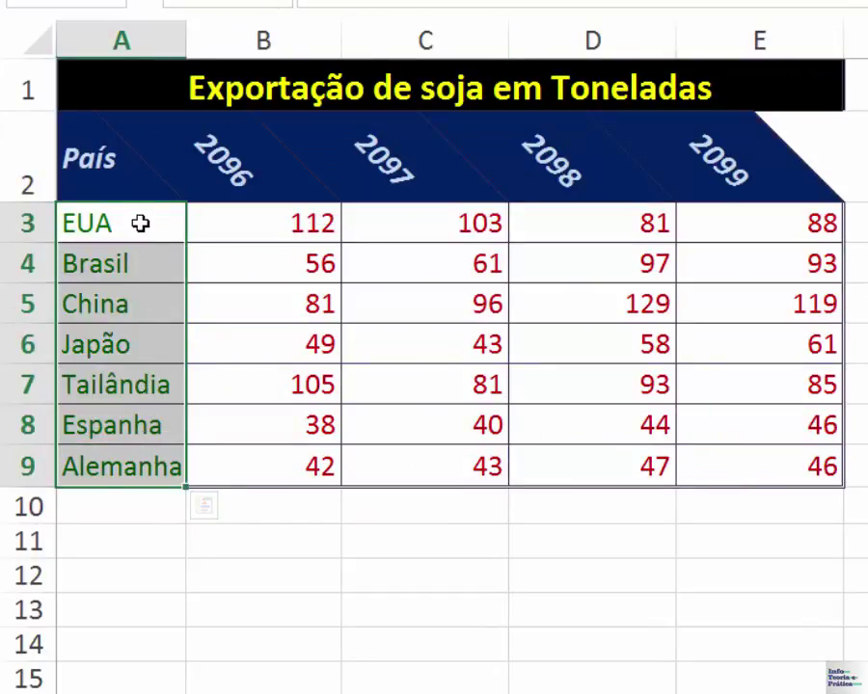
pyautogui.moveTo(139, 221); pyautogui.dragTo(156, 449)
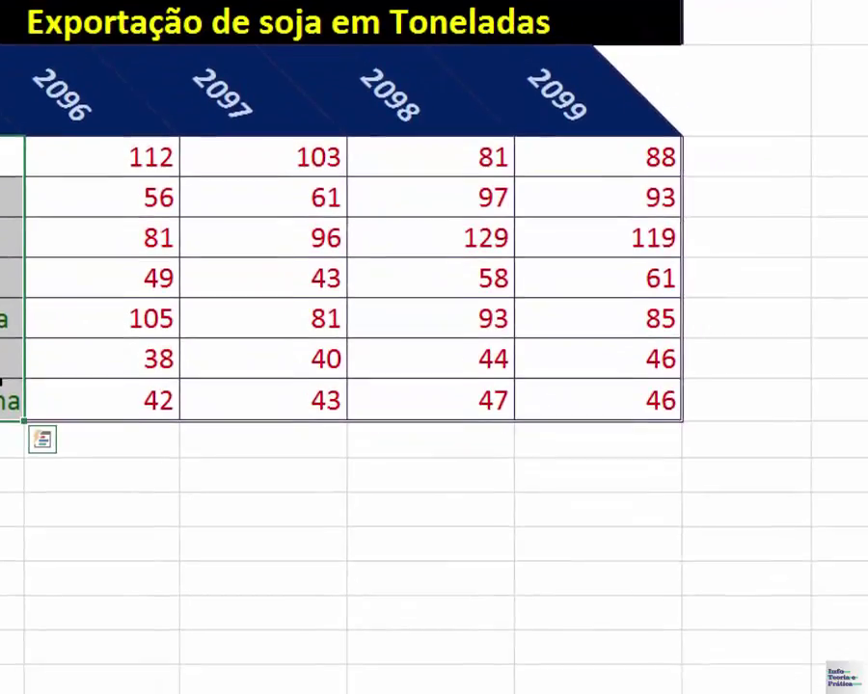
pyautogui.hotkey('ctrl', '1')
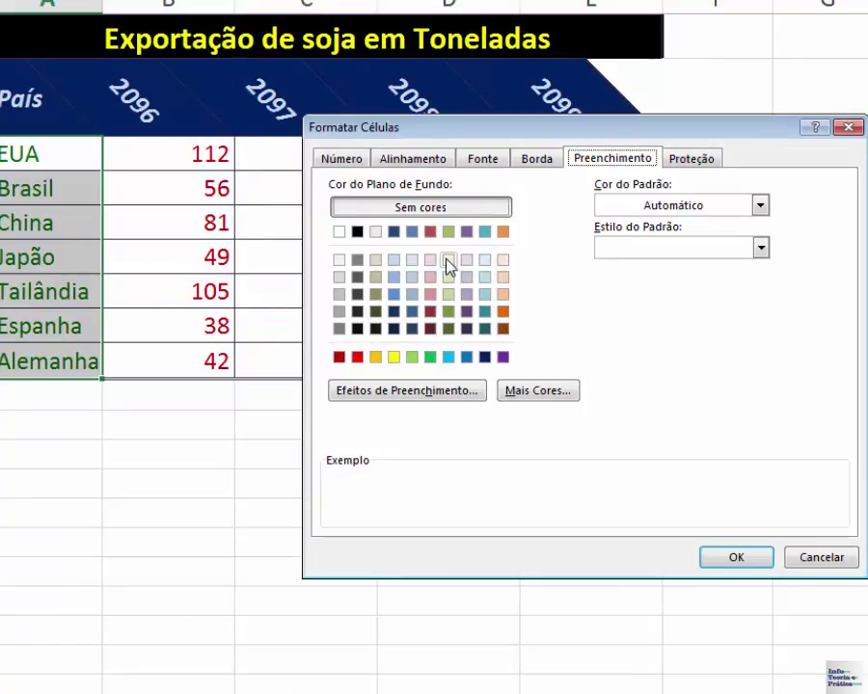
pyautogui.click(449, 260)
pyautogui.click(736, 558)
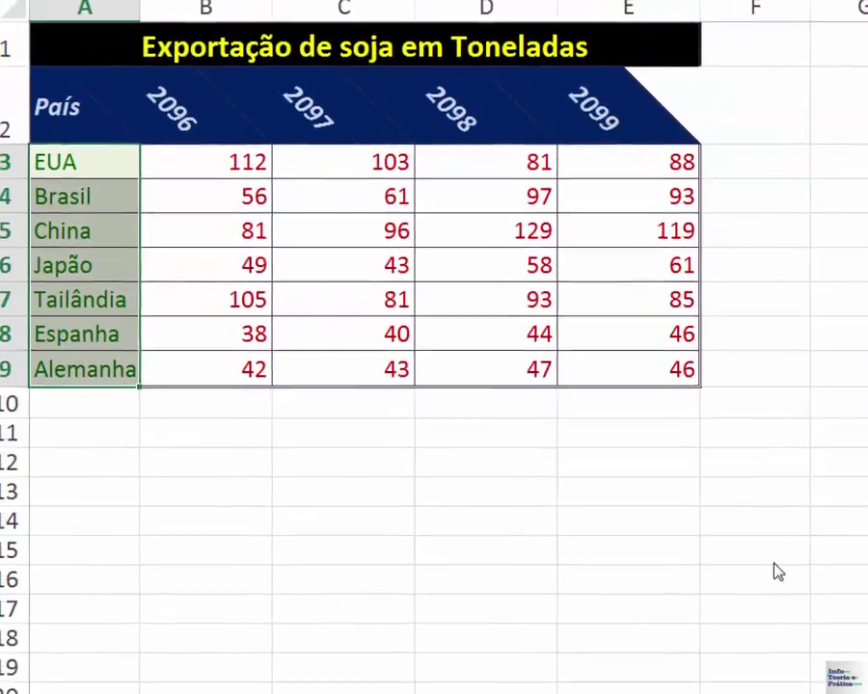
pyautogui.click(714, 462)
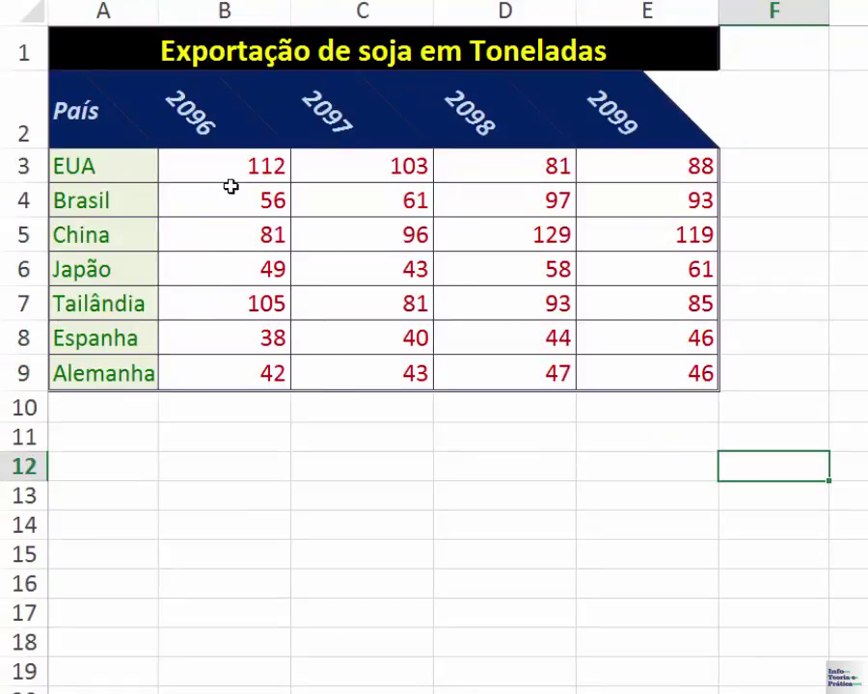
# Examine the gradient fill effects for the export figures B3 to E9, and fill the range with a pale yellow from the additional colours.
pyautogui.click(241, 175)
pyautogui.moveTo(240, 175); pyautogui.dragTo(564, 367)
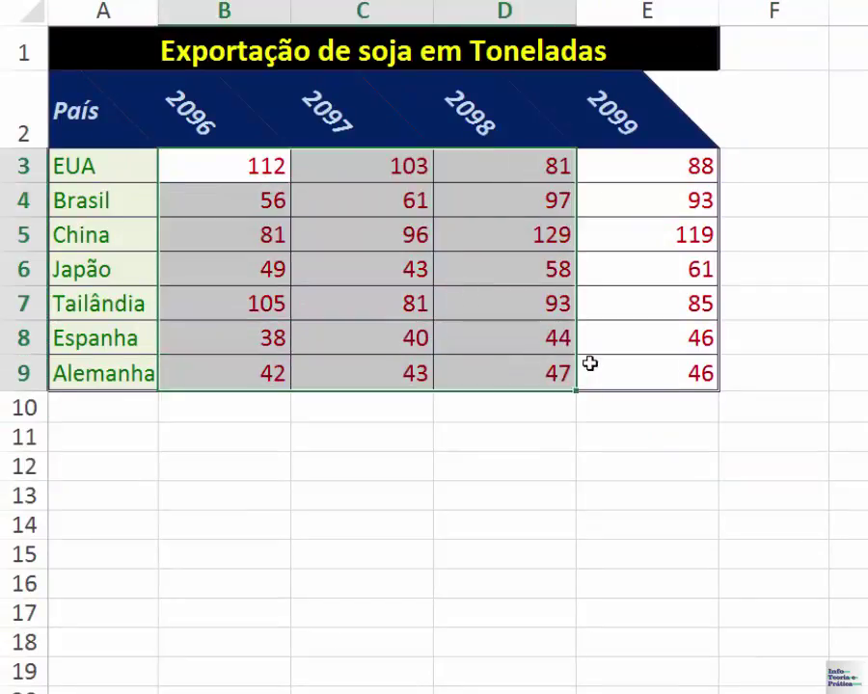
pyautogui.click(612, 365)
pyautogui.moveTo(242, 171); pyautogui.dragTo(623, 370)
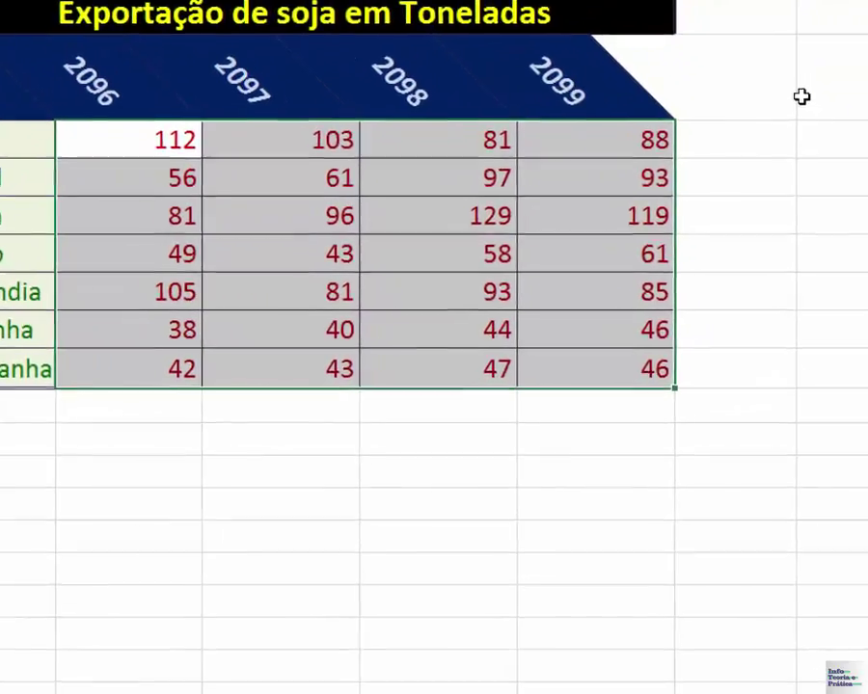
pyautogui.hotkey('ctrl', '1')
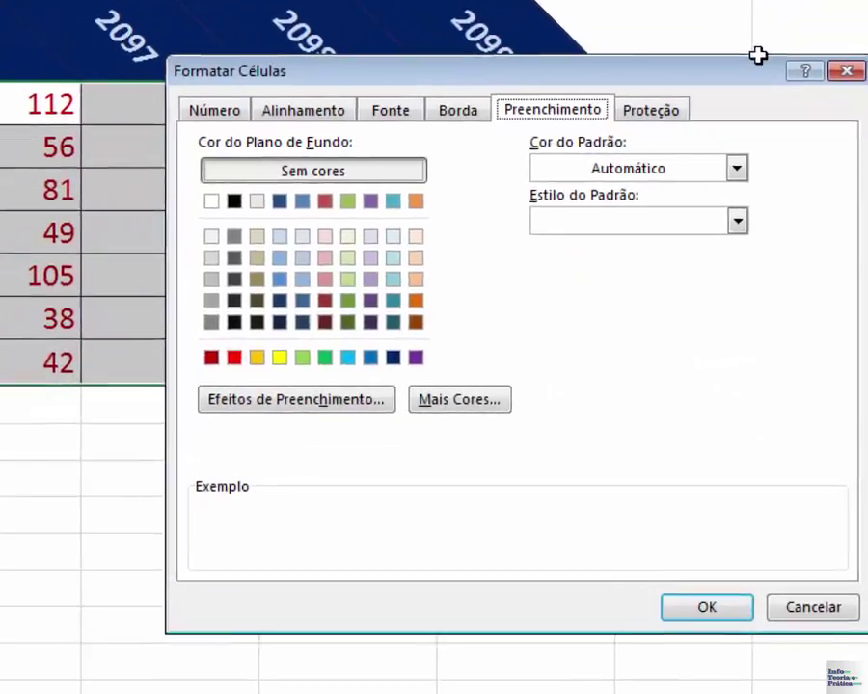
pyautogui.moveTo(525, 75); pyautogui.dragTo(591, 162)
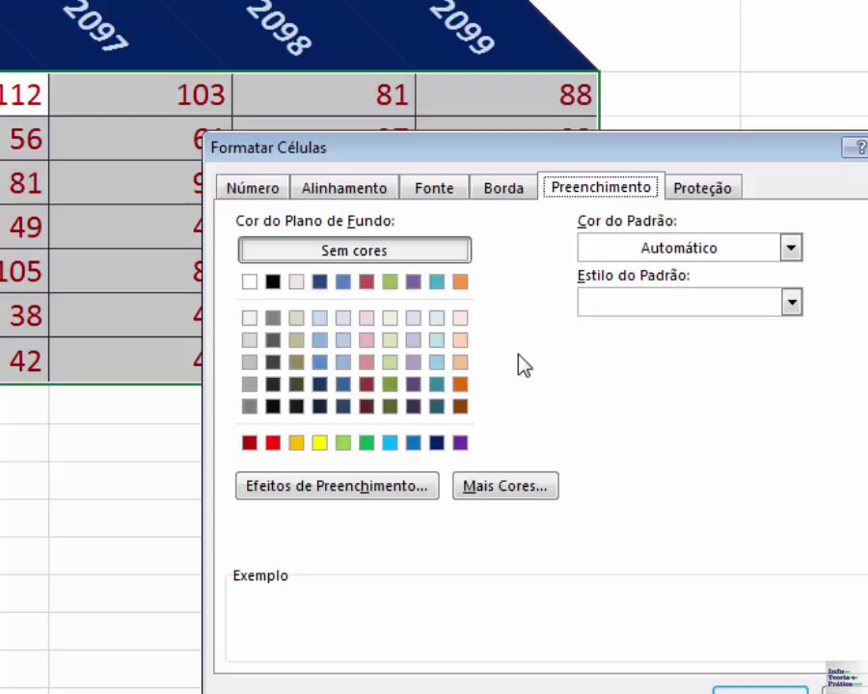
pyautogui.click(408, 490)
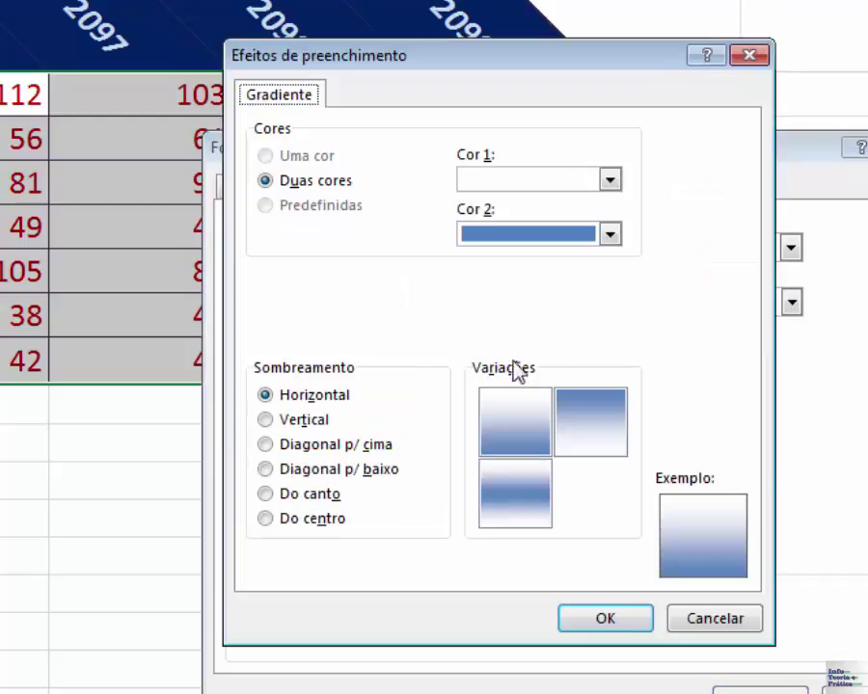
pyautogui.click(714, 618)
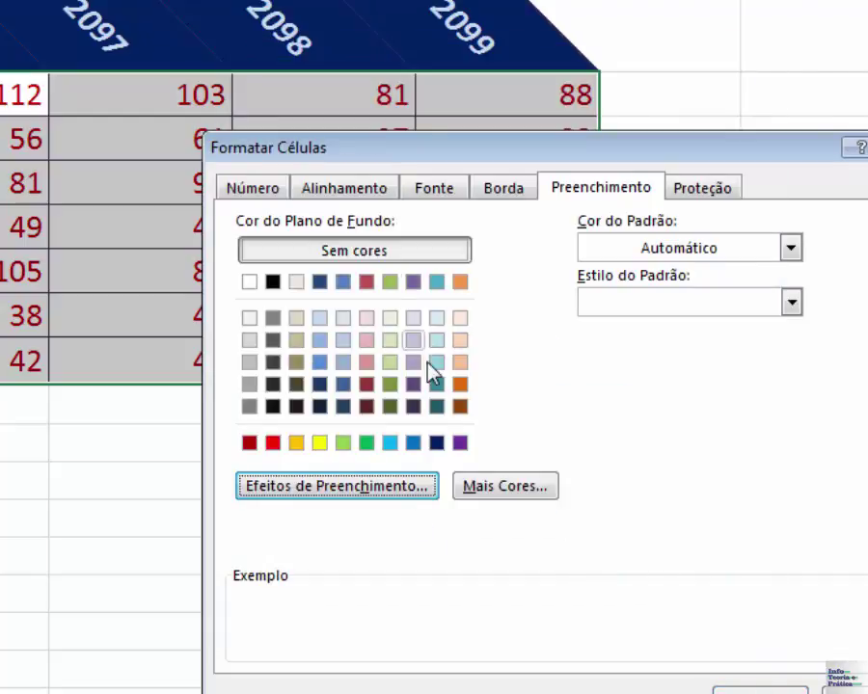
pyautogui.click(477, 486)
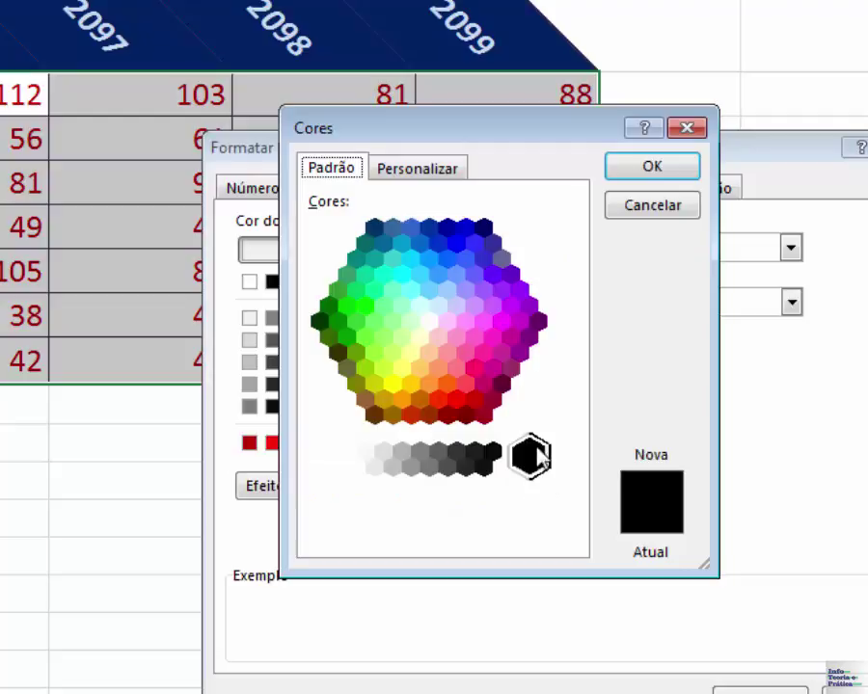
pyautogui.click(421, 338)
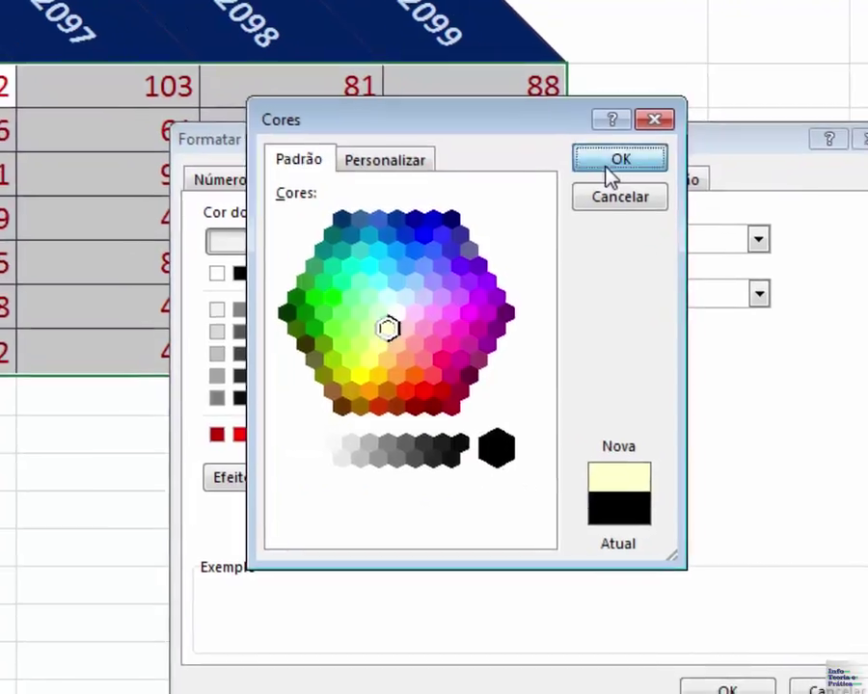
pyautogui.click(648, 170)
pyautogui.click(625, 665)
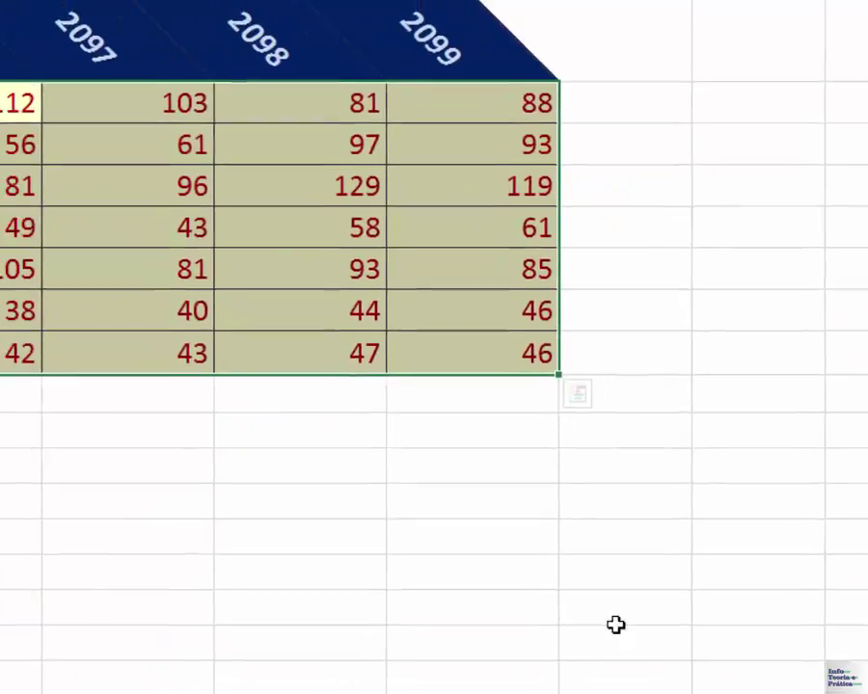
pyautogui.click(538, 550)
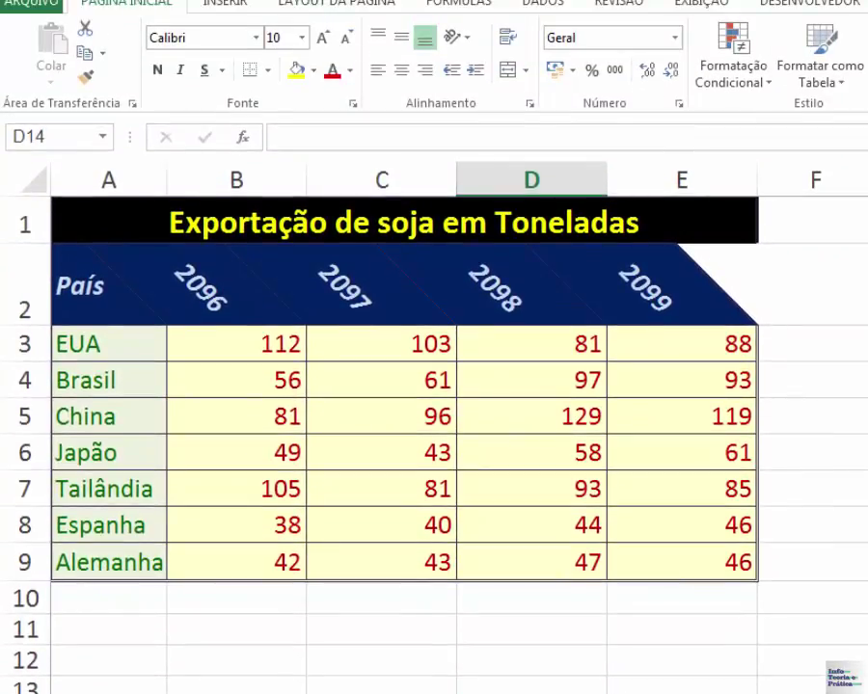
pyautogui.click(633, 460)
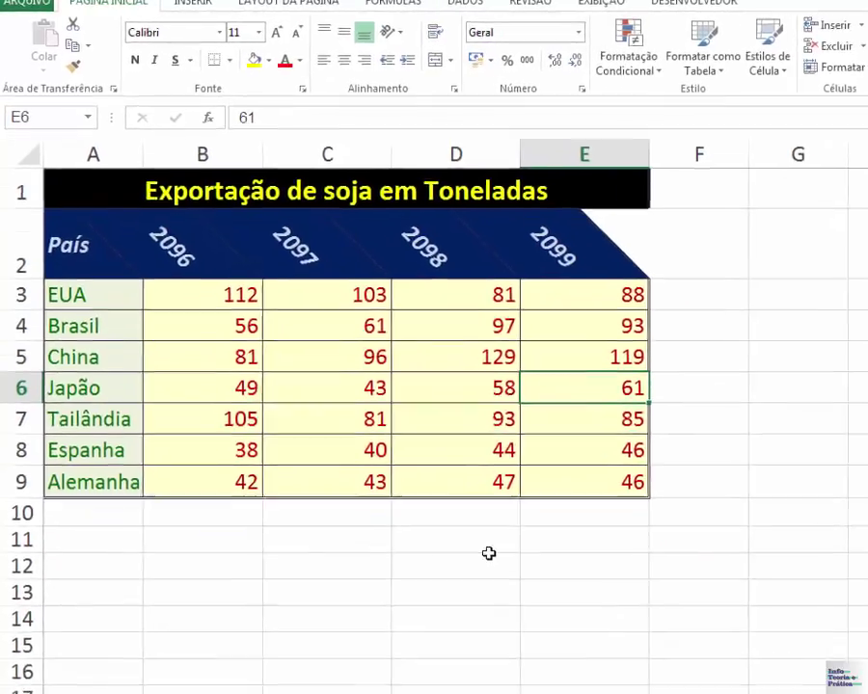
# Preformat empty cell D13 with Negrito style, purple colour and font size 12, and try it with a sample surname that is discarded.
pyautogui.click(537, 689)
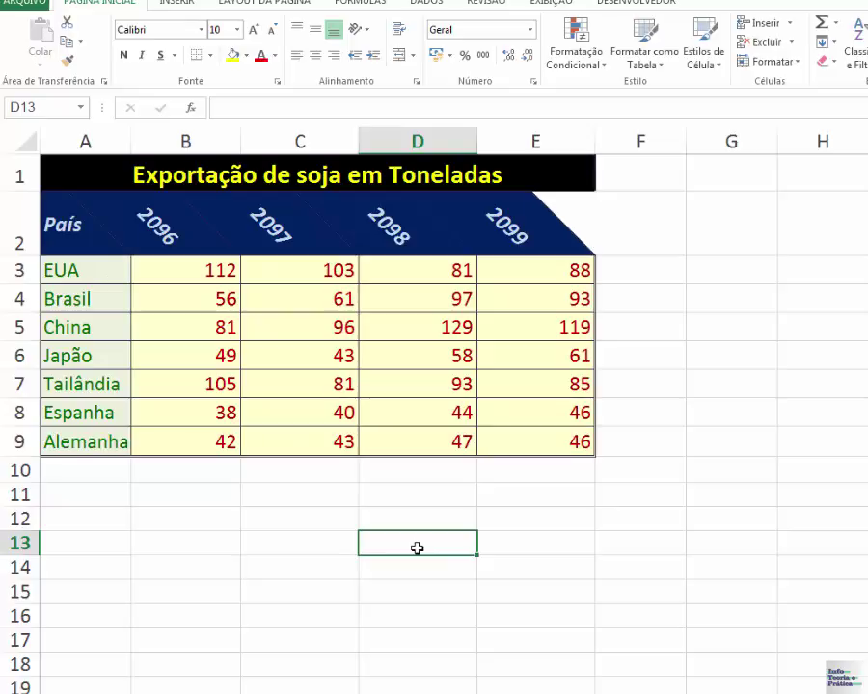
pyautogui.hotkey('ctrl', '1')
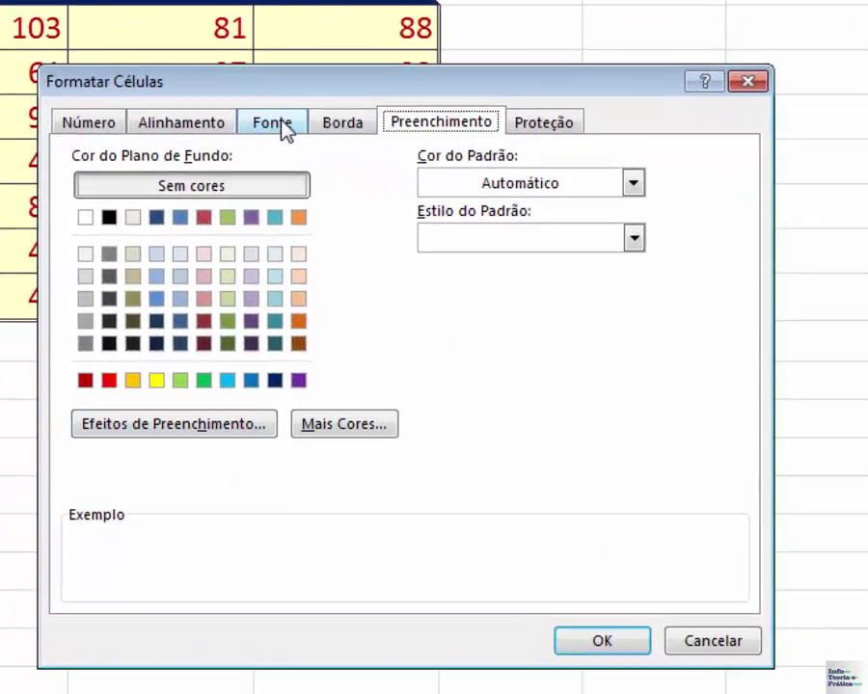
pyautogui.click(273, 122)
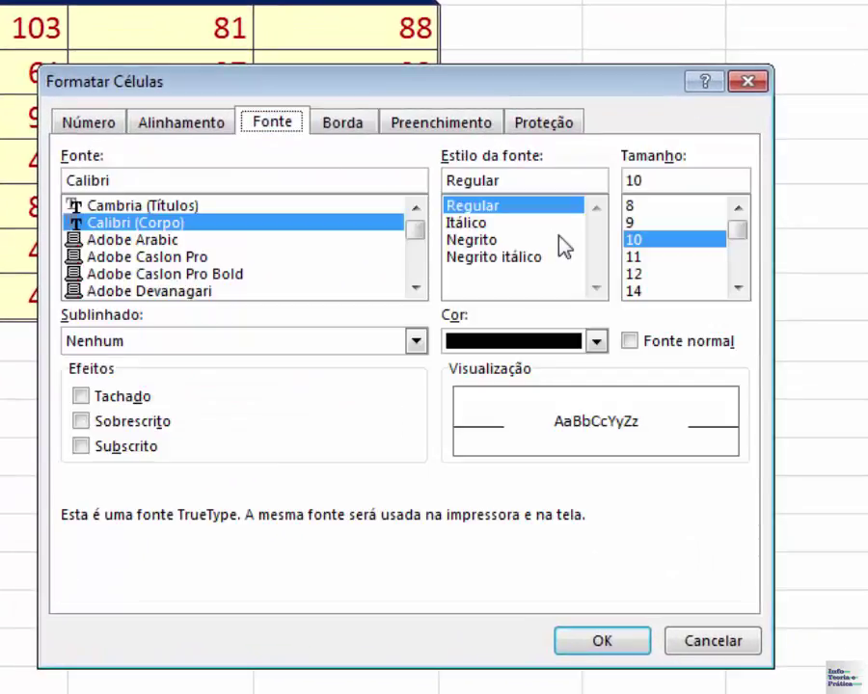
pyautogui.click(507, 241)
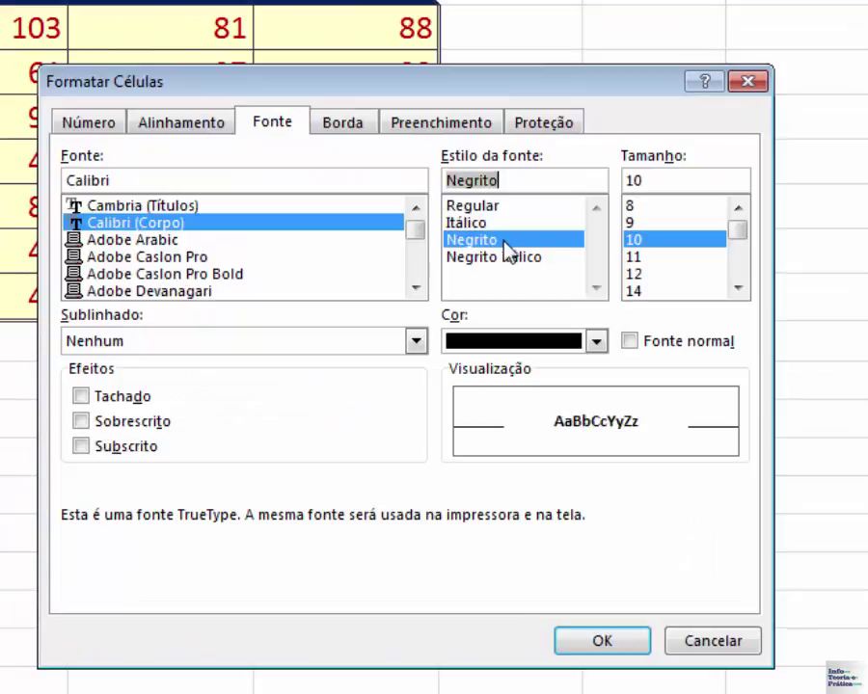
pyautogui.click(597, 339)
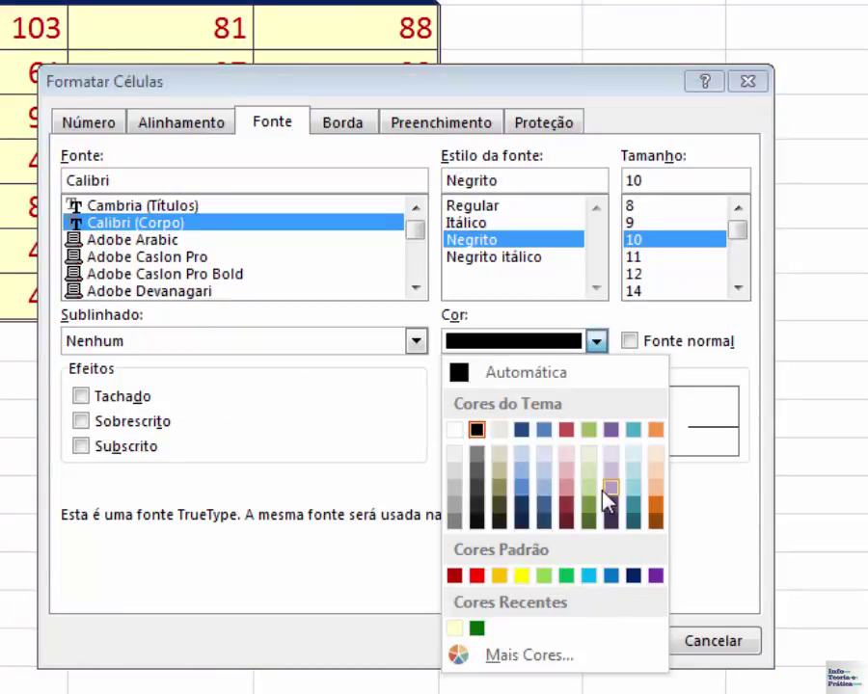
pyautogui.click(610, 438)
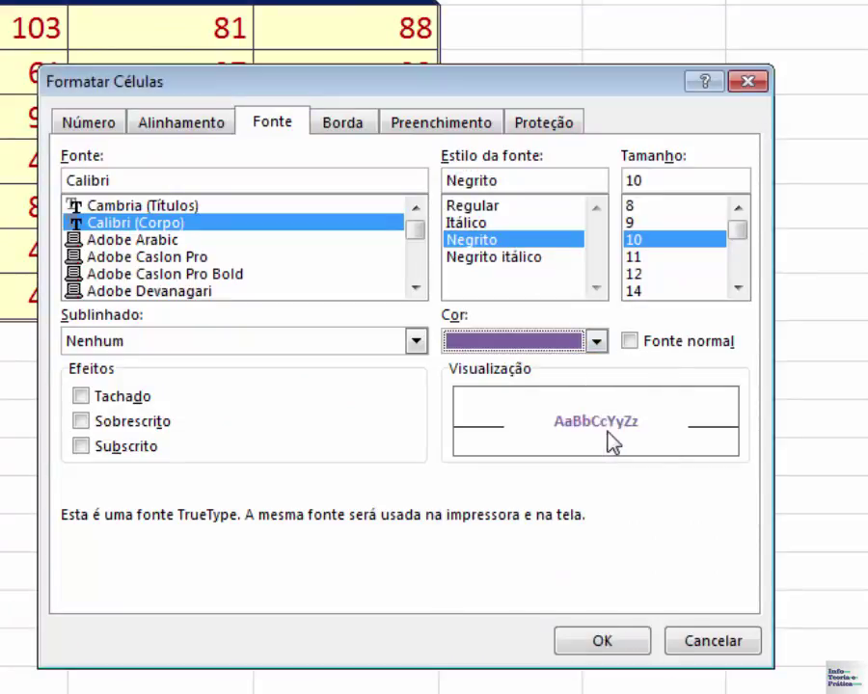
pyautogui.click(640, 276)
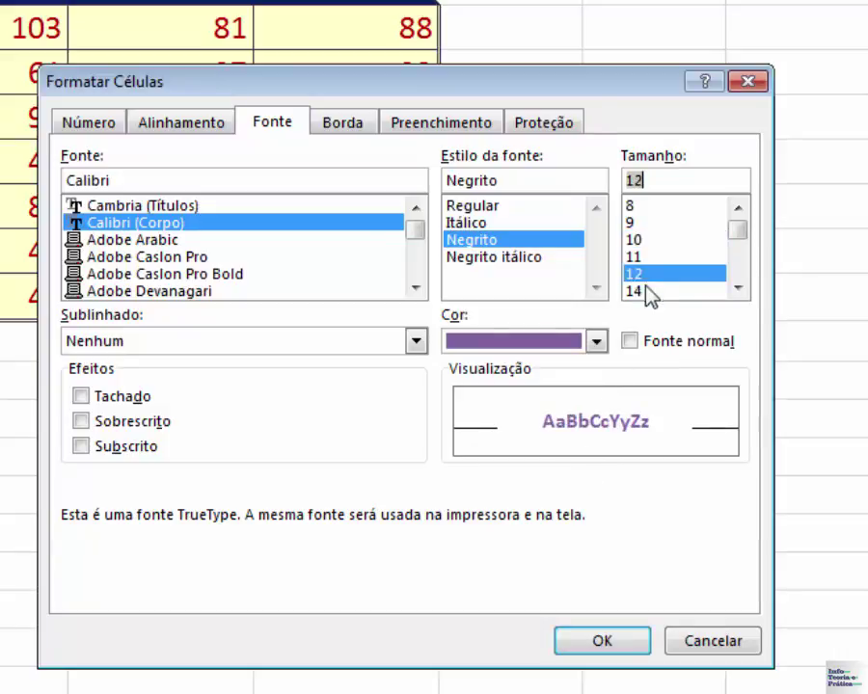
pyautogui.click(636, 648)
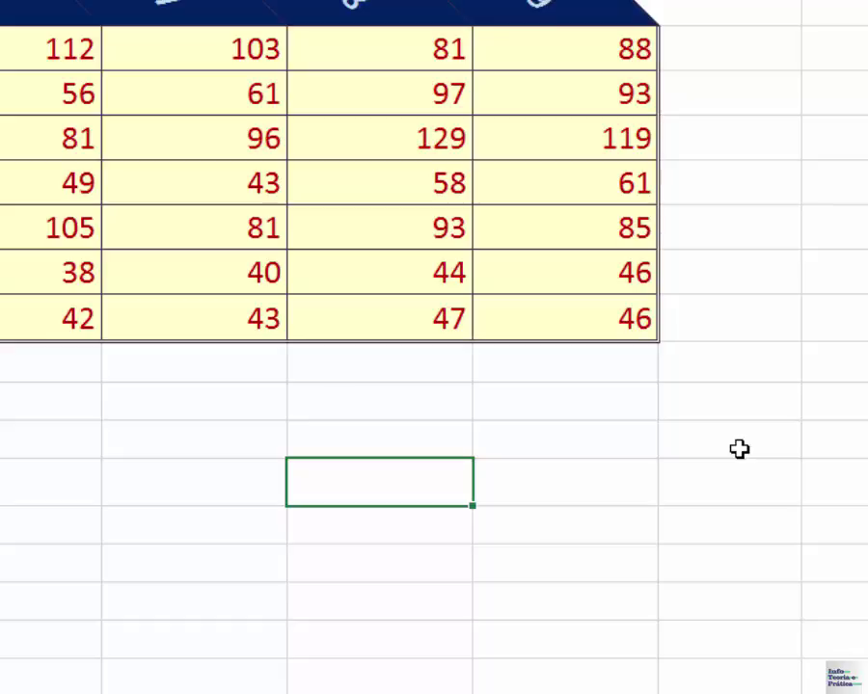
pyautogui.write('Medeiros')
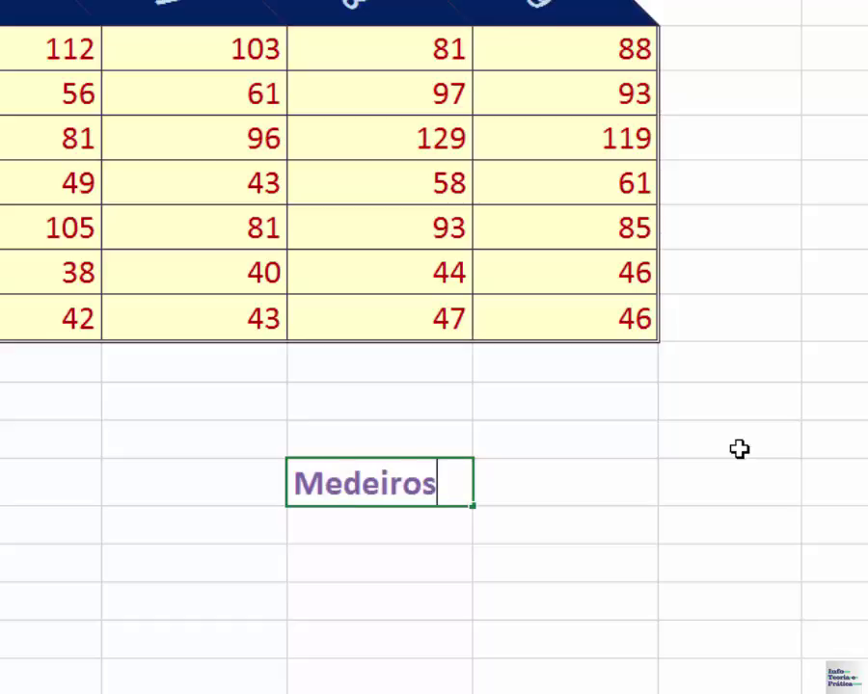
pyautogui.press('Escape')
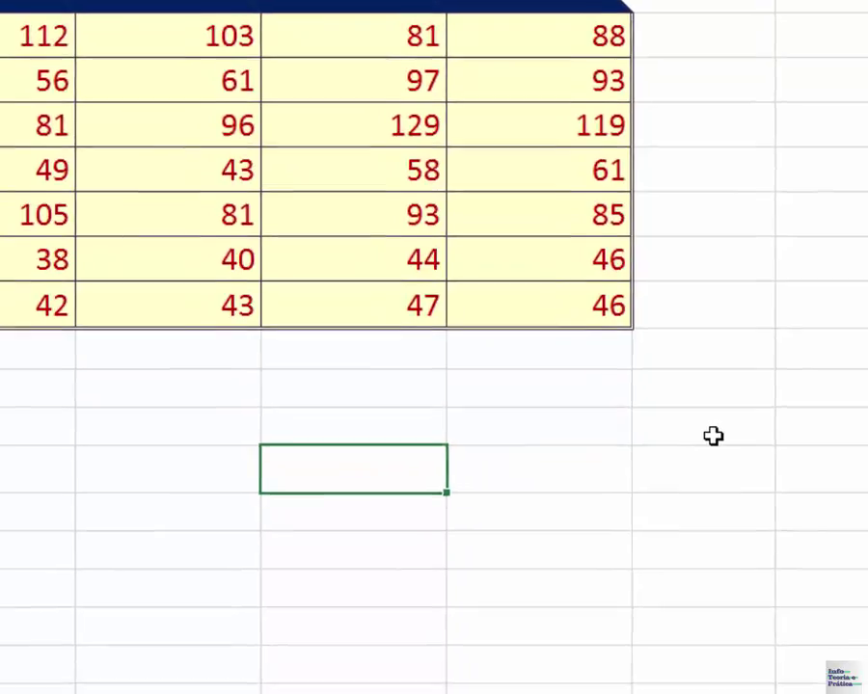
# Preformat empty cell D13 with the vertical stacked text orientation.
pyautogui.hotkey('ctrl', '1')
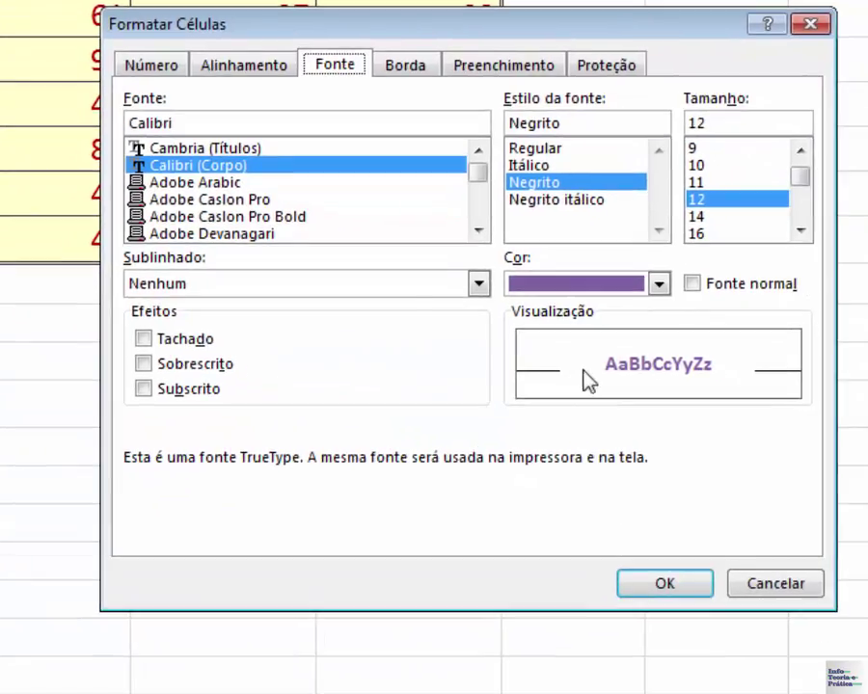
pyautogui.click(233, 70)
pyautogui.click(688, 219)
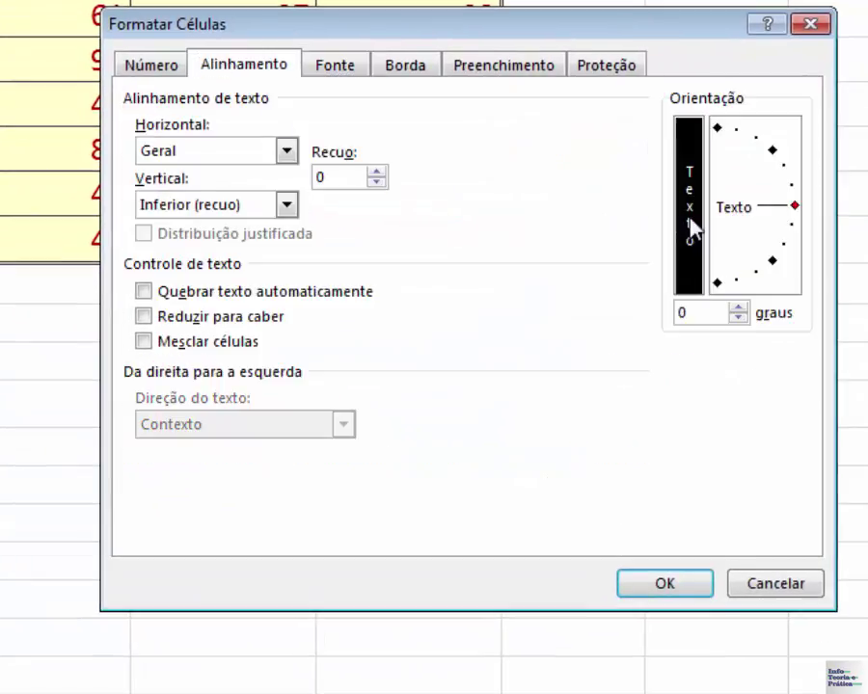
pyautogui.click(664, 590)
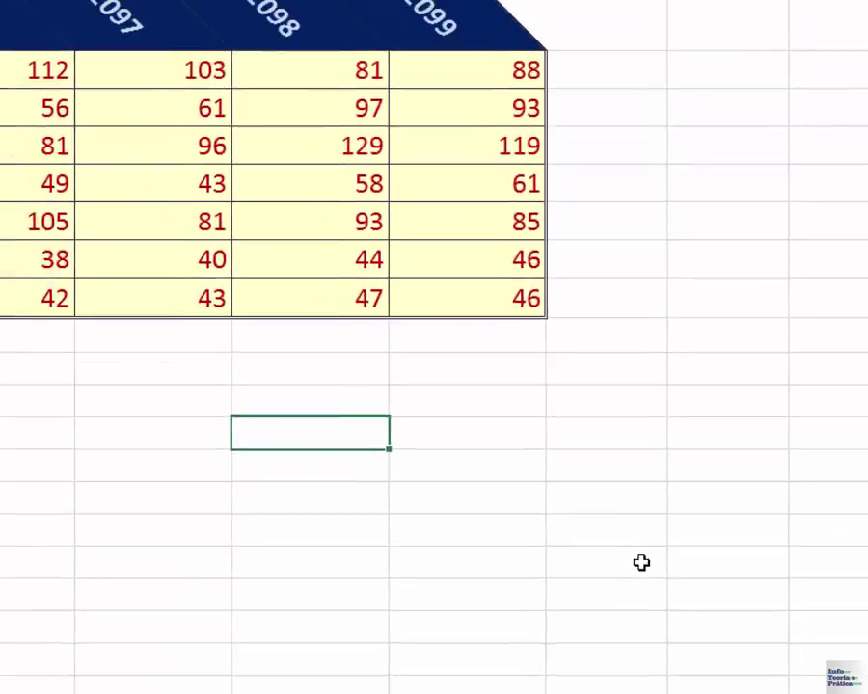
# Enter a sample surname in the preformatted cell D13.
pyautogui.write('Medeior')
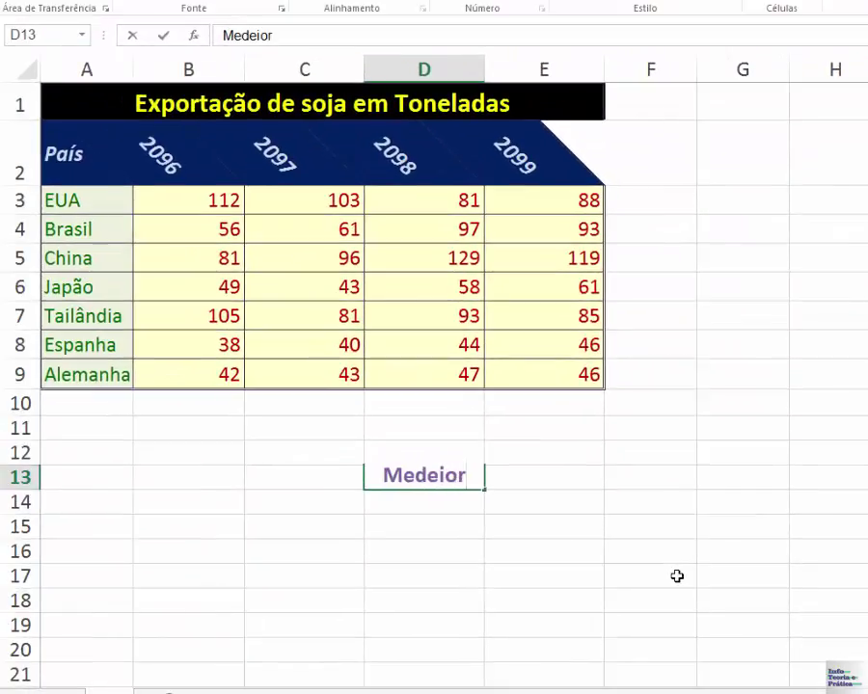
pyautogui.press('BackSpace')
pyautogui.press('BackSpace')
pyautogui.write('ros')
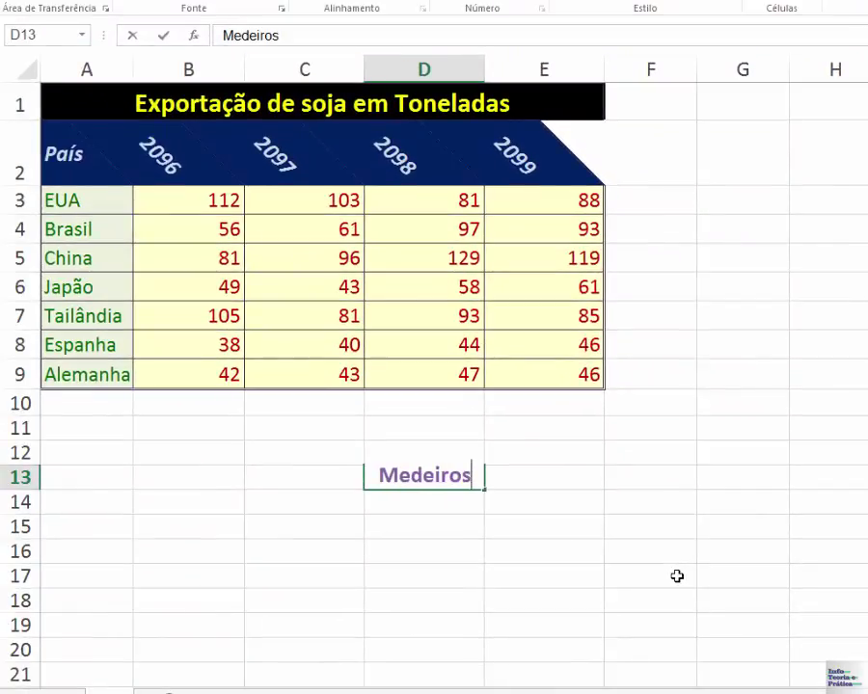
pyautogui.press('Return')
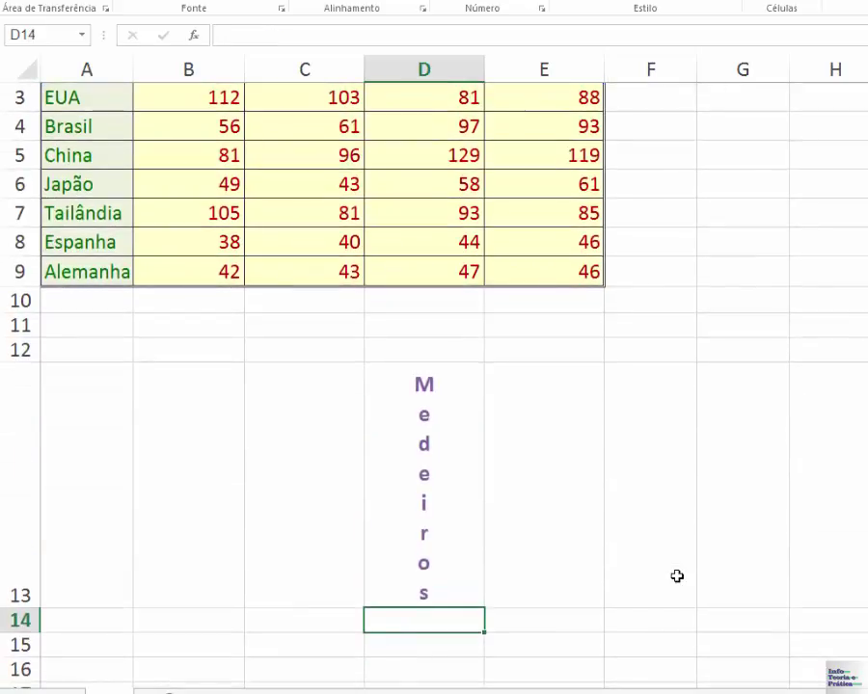
pyautogui.scroll(1, 656, 544)
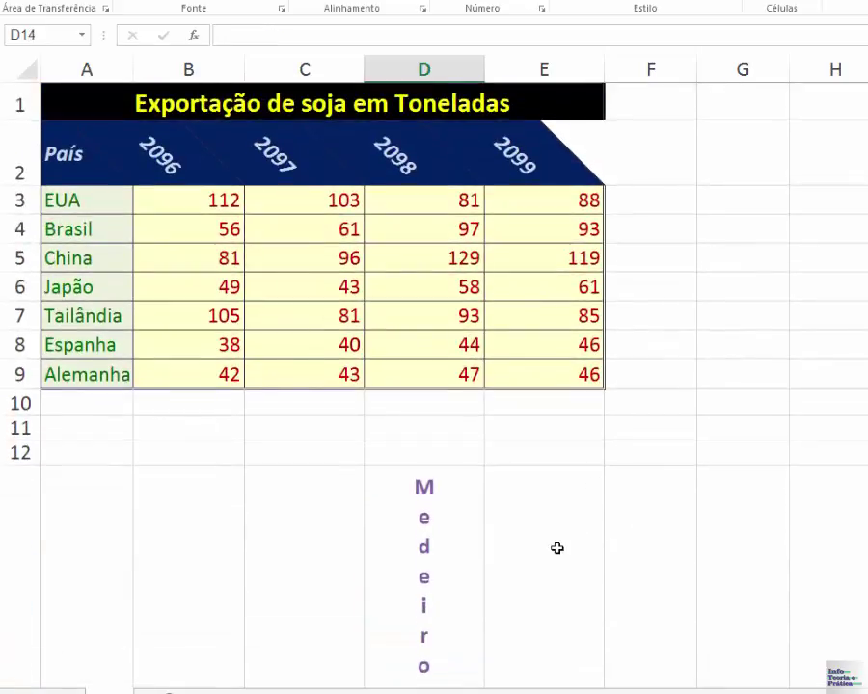
# Preformat empty cell G1 with the percentage format and empty cell H1 with the accounting currency format.
pyautogui.click(397, 311)
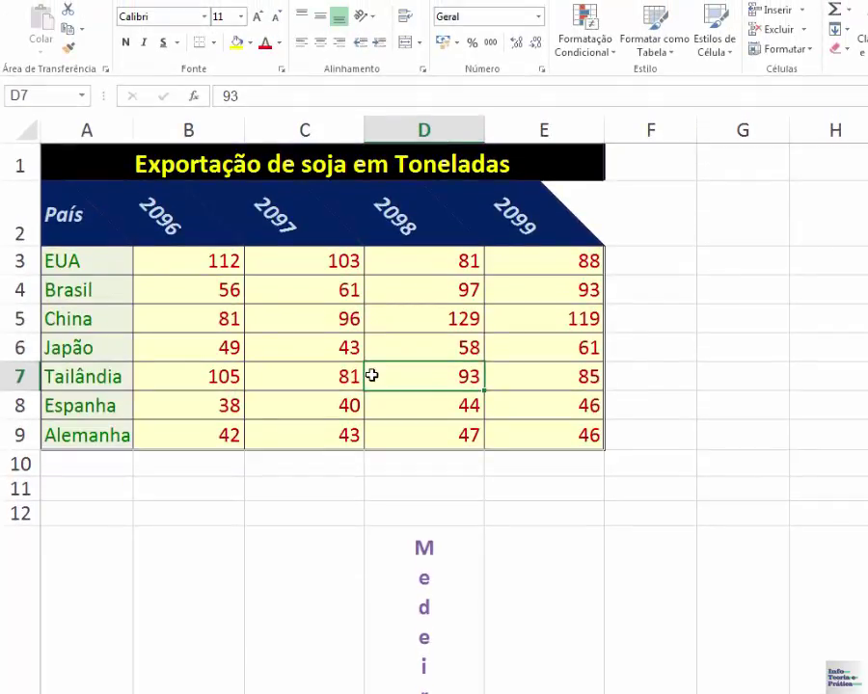
pyautogui.click(760, 319)
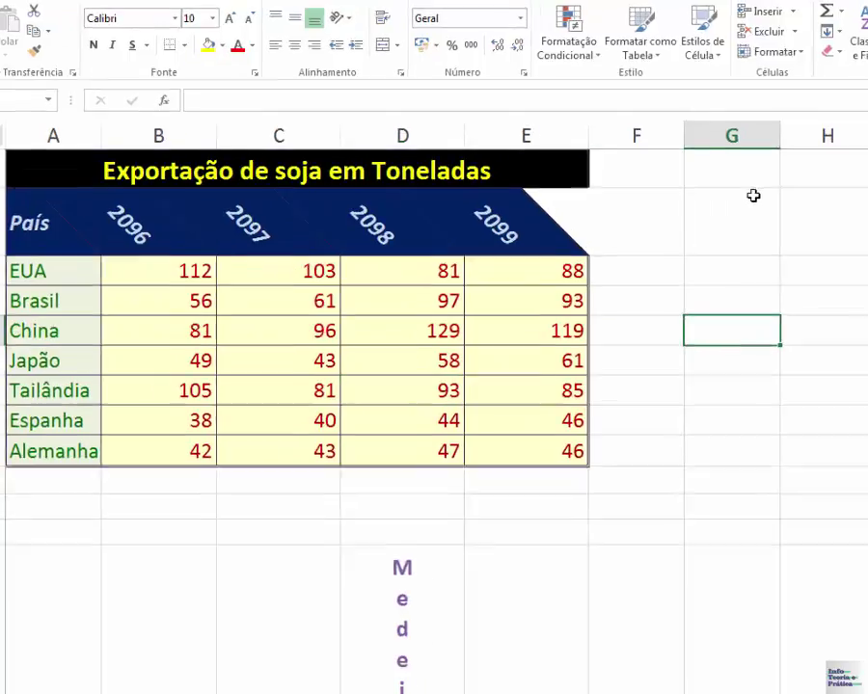
pyautogui.click(734, 168)
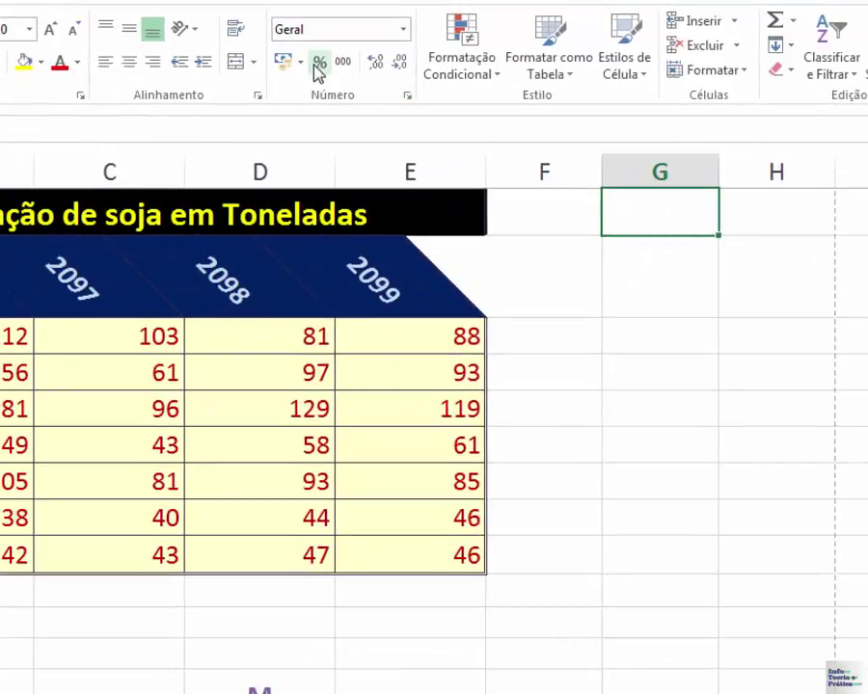
pyautogui.click(314, 67)
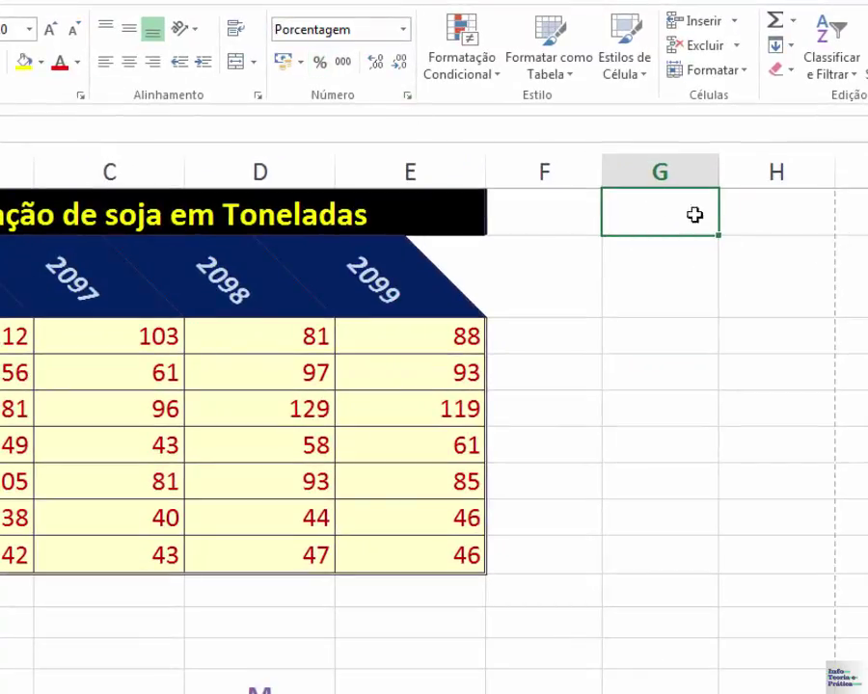
pyautogui.click(764, 213)
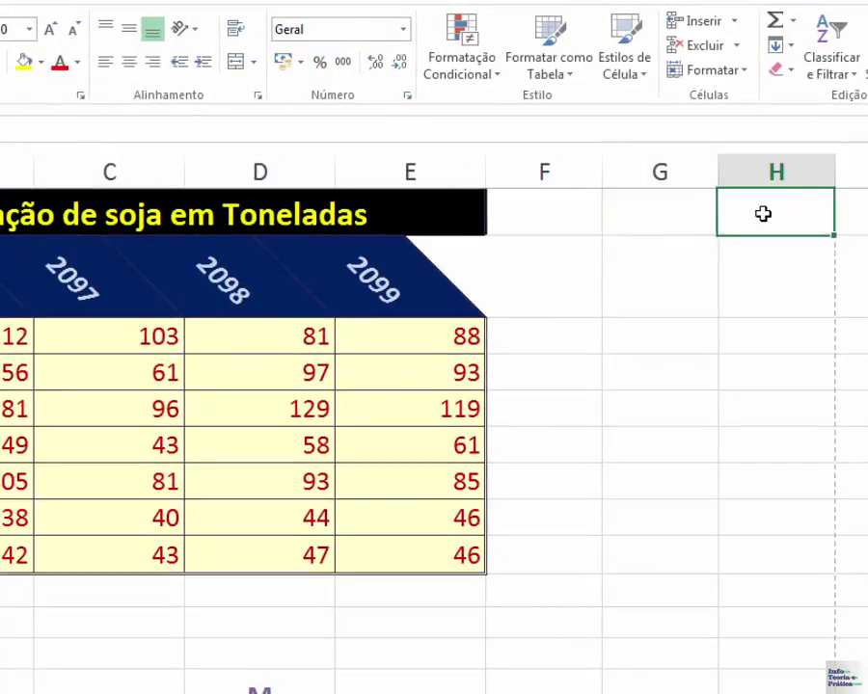
pyautogui.click(299, 64)
pyautogui.click(286, 63)
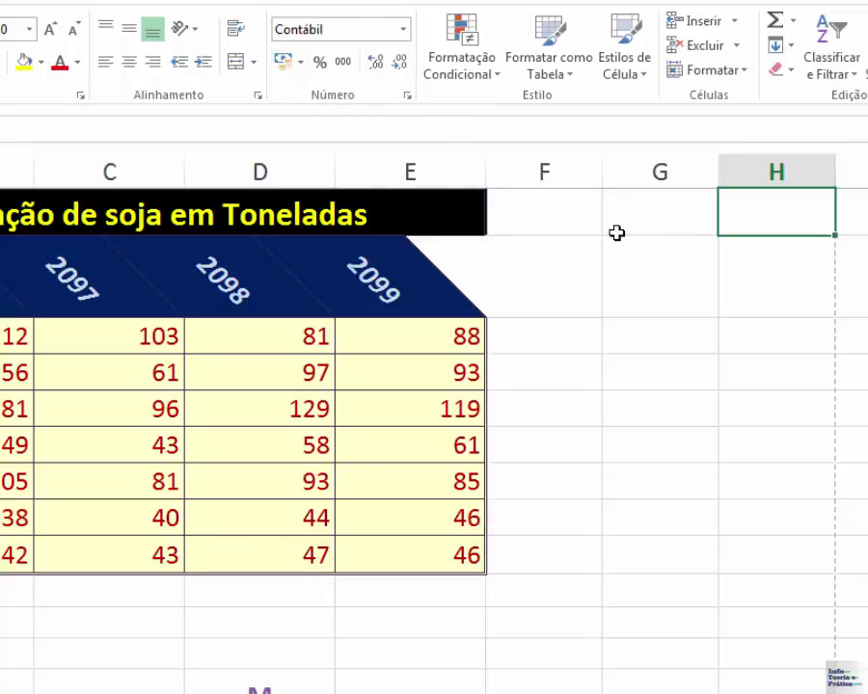
# Enter 10 in the percentage cell G1 and 10 in the accounting cell H1.
pyautogui.click(682, 219)
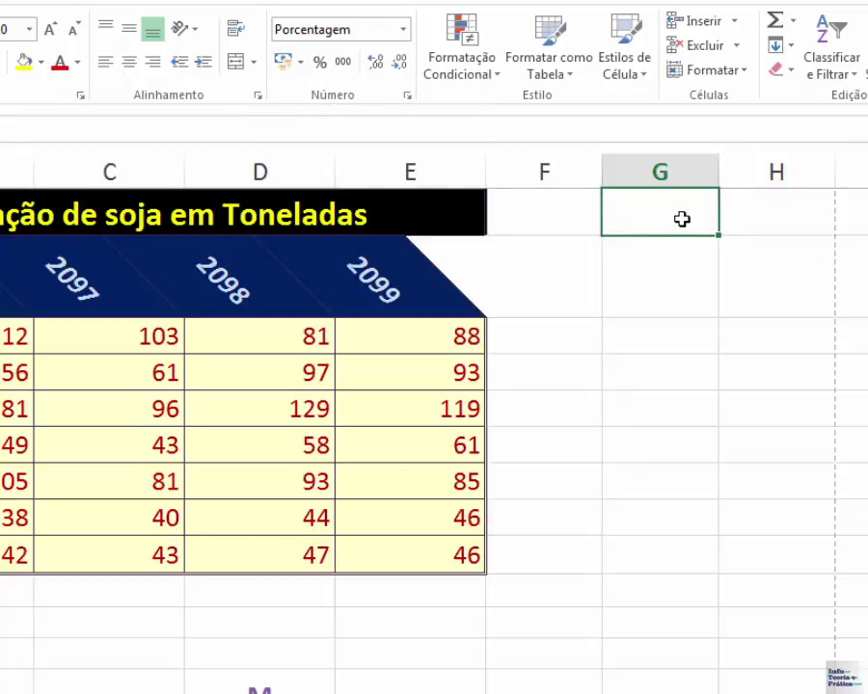
pyautogui.write('10')
pyautogui.press('Return')
pyautogui.click(682, 219)
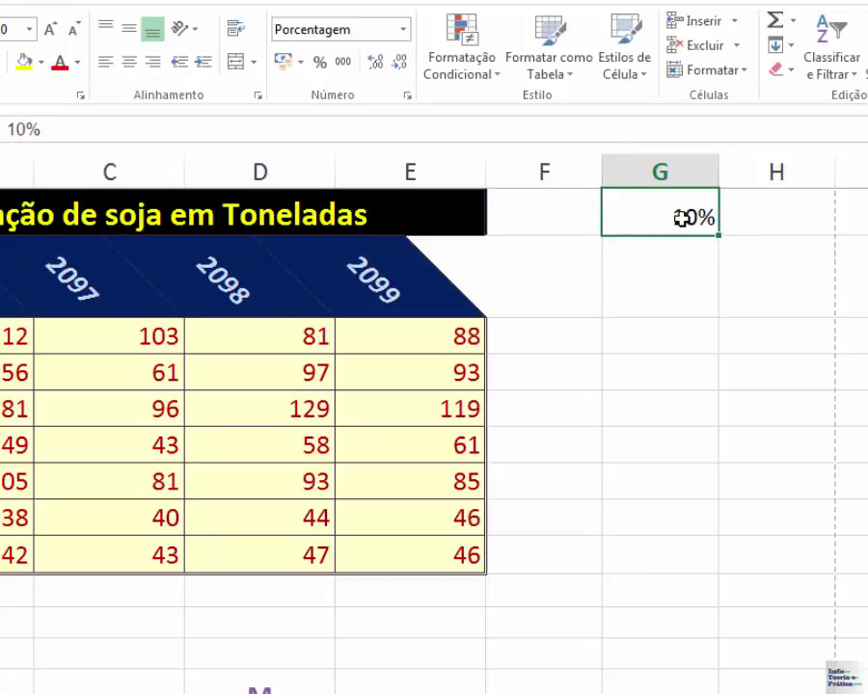
pyautogui.press('Tab')
pyautogui.write('10')
pyautogui.press('Return')
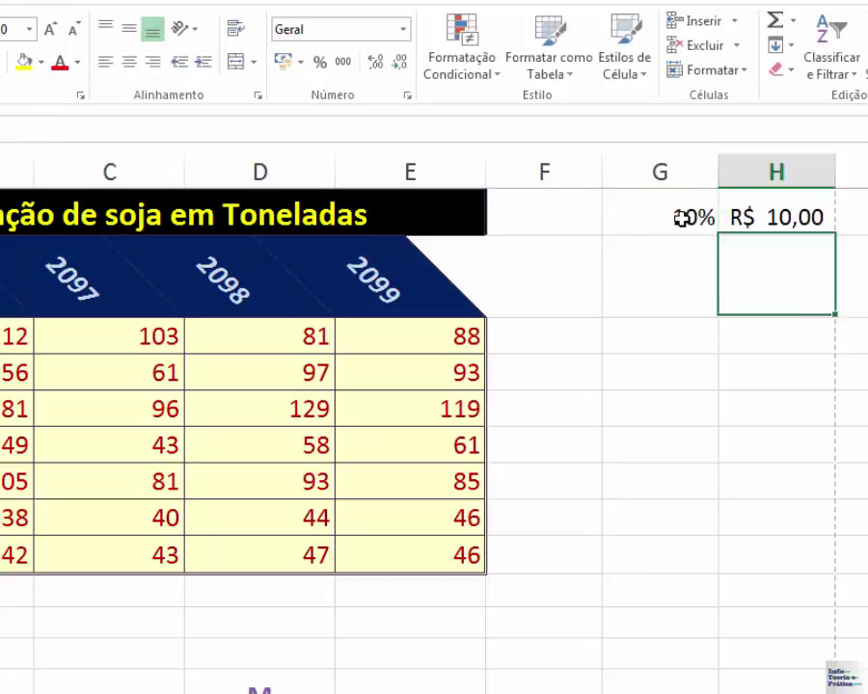
pyautogui.press('Up')
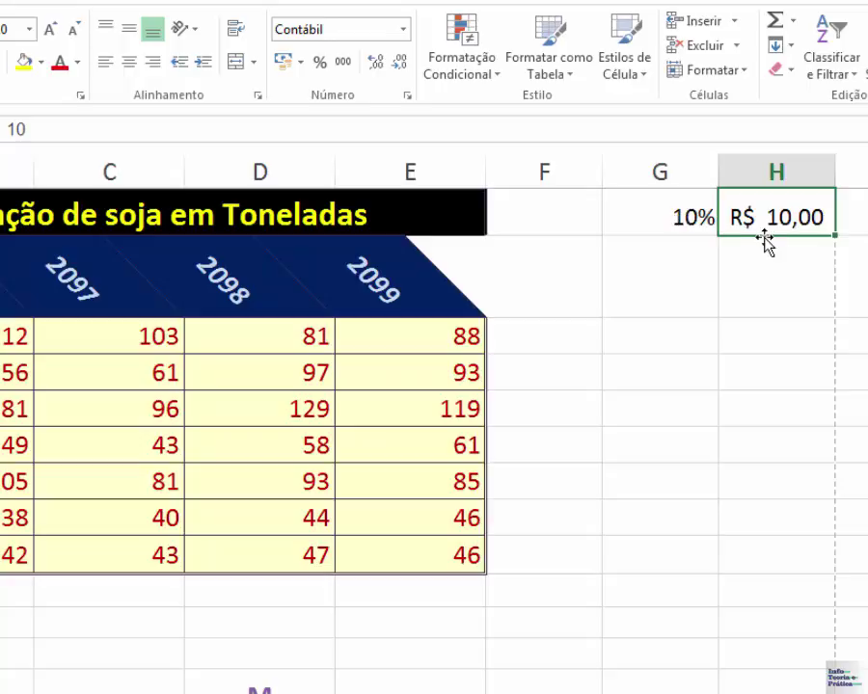
# Replace the values in cells G1 and H1 with 15 each.
pyautogui.click(680, 222)
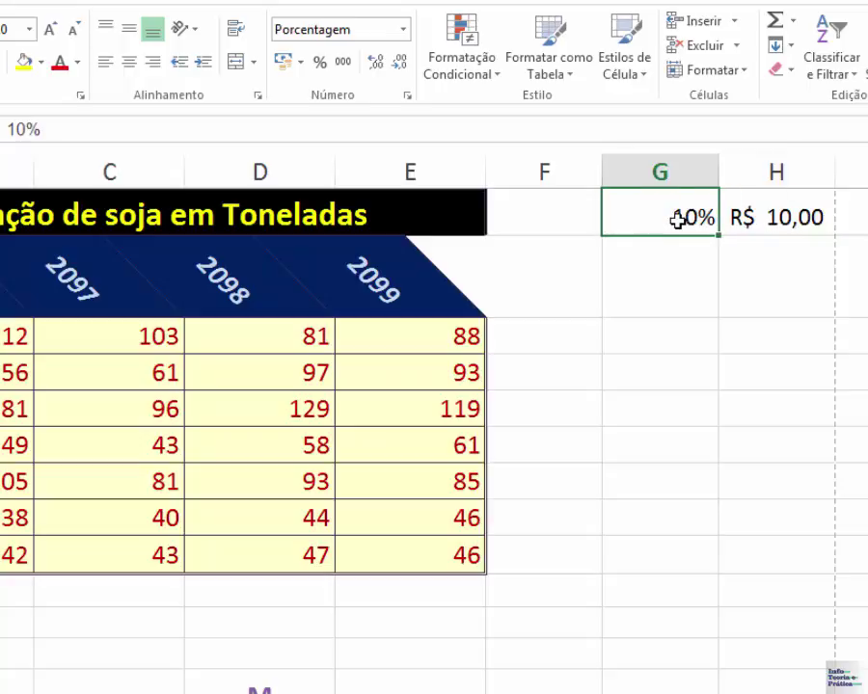
pyautogui.write('15')
pyautogui.press('Return')
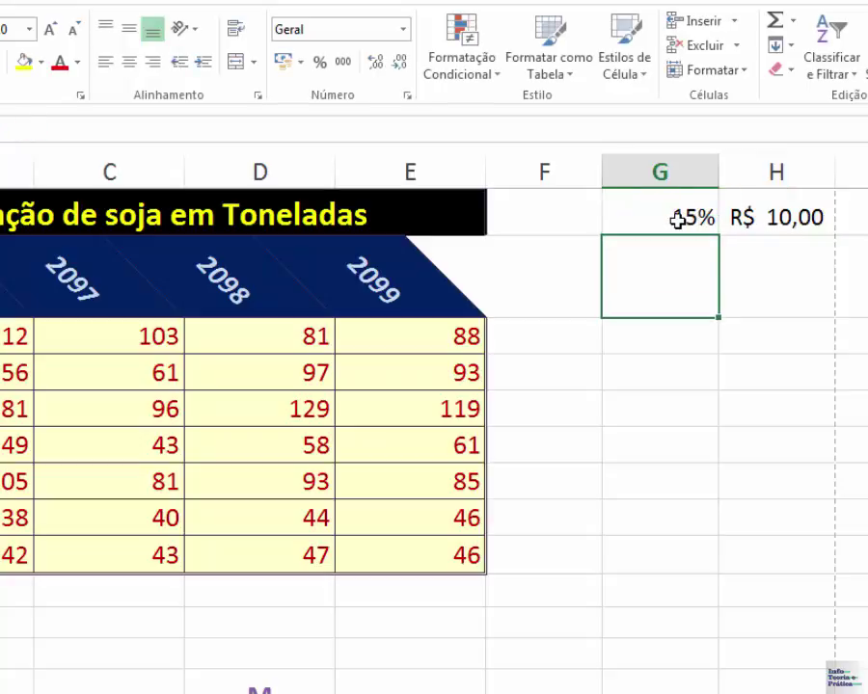
pyautogui.press('Up')
pyautogui.press('Right')
pyautogui.write('15')
pyautogui.press('Return')
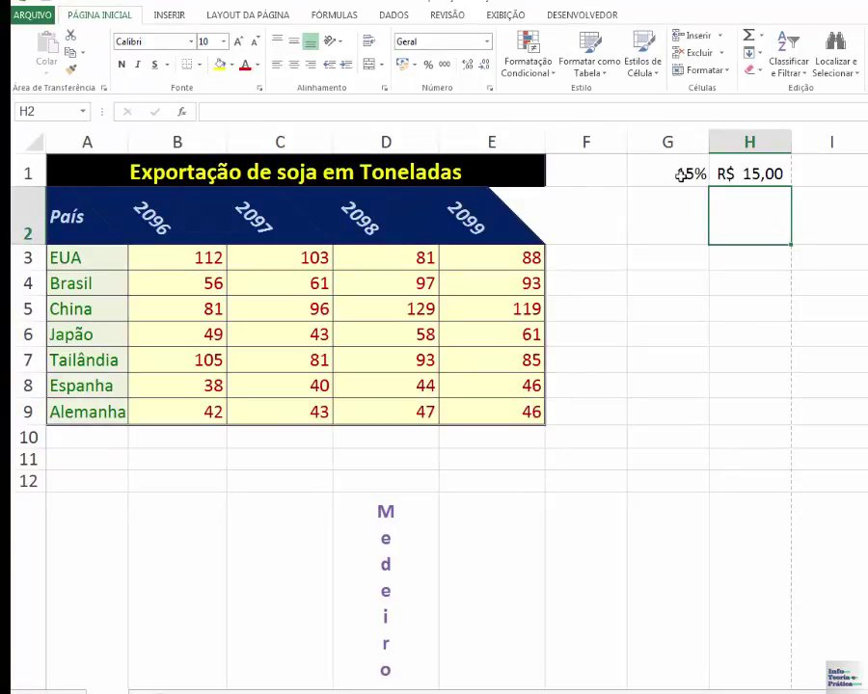
# Examine the formatting of table cells C3 and E2, the preformatted cells G1 and H1, and the vertical text in D13.
pyautogui.click(294, 268)
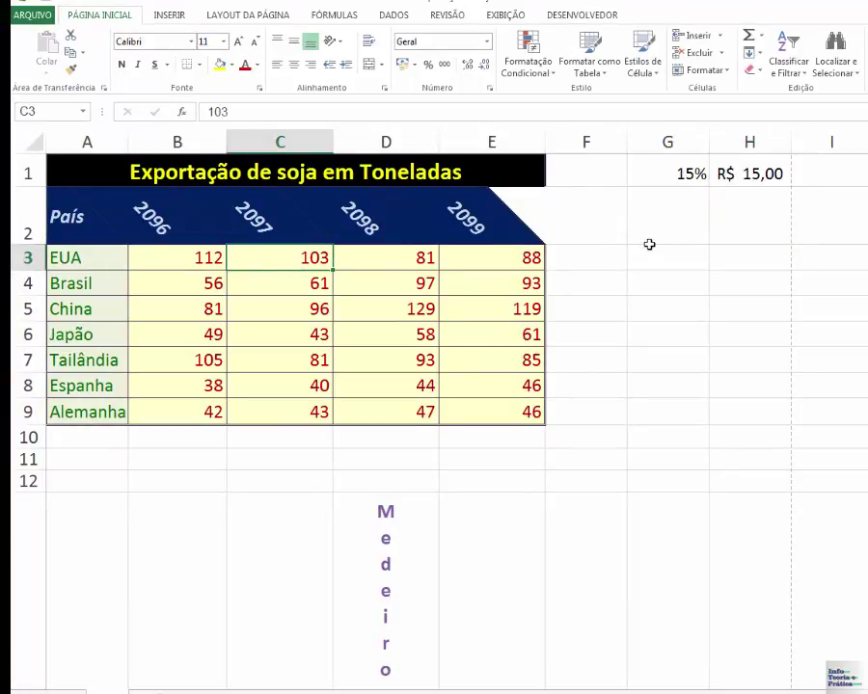
pyautogui.click(473, 198)
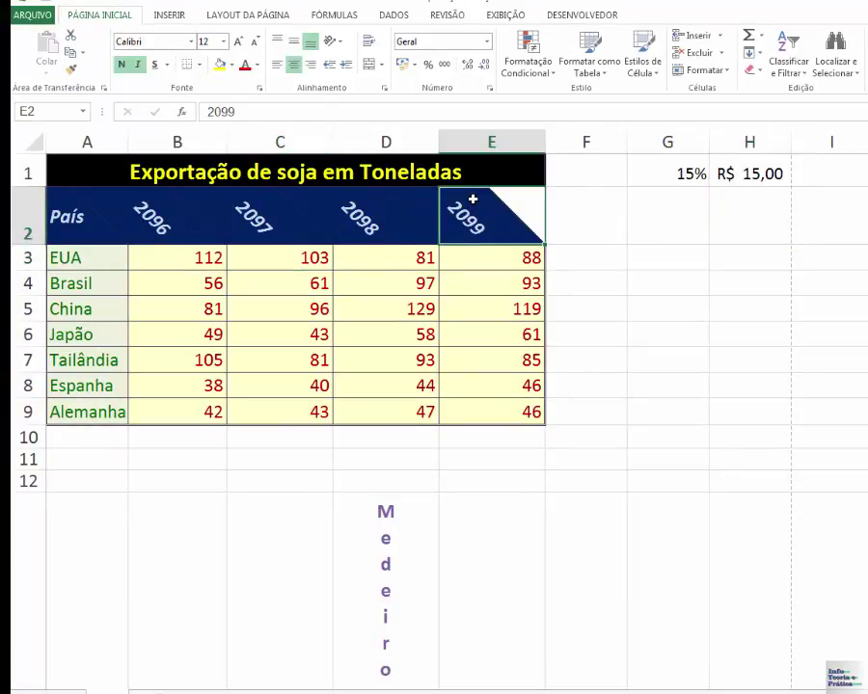
pyautogui.click(683, 174)
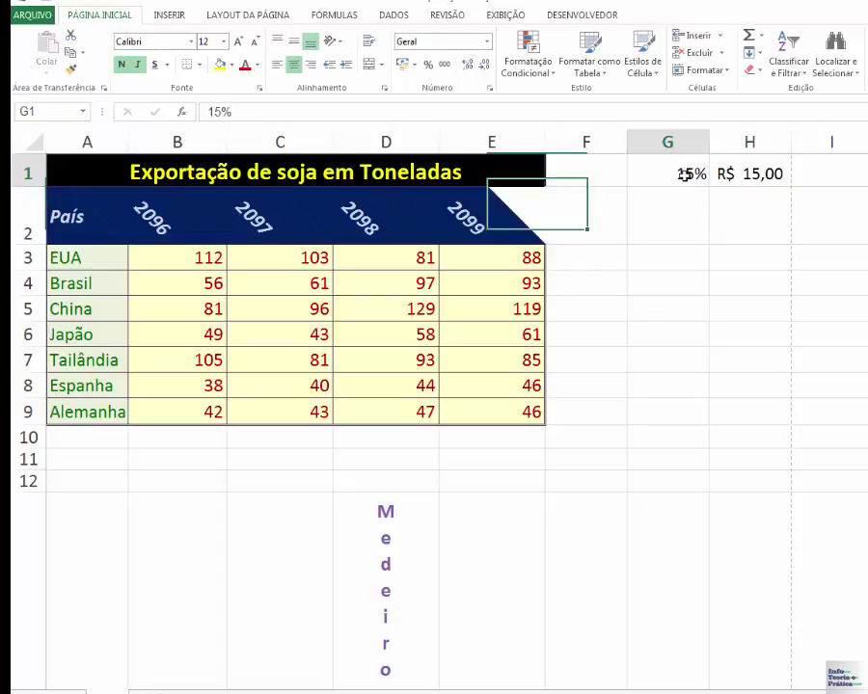
pyautogui.click(745, 176)
pyautogui.click(449, 548)
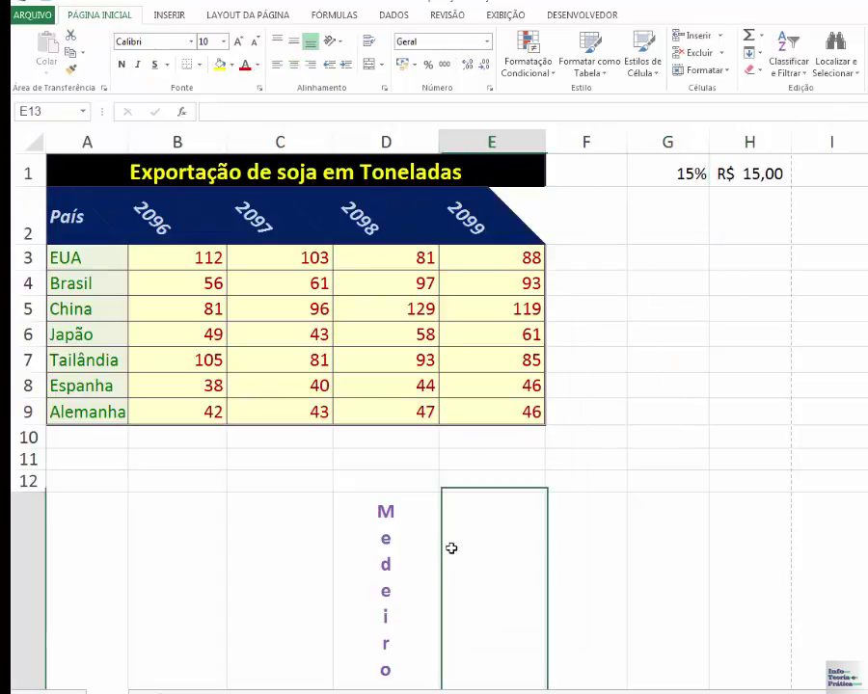
pyautogui.click(413, 548)
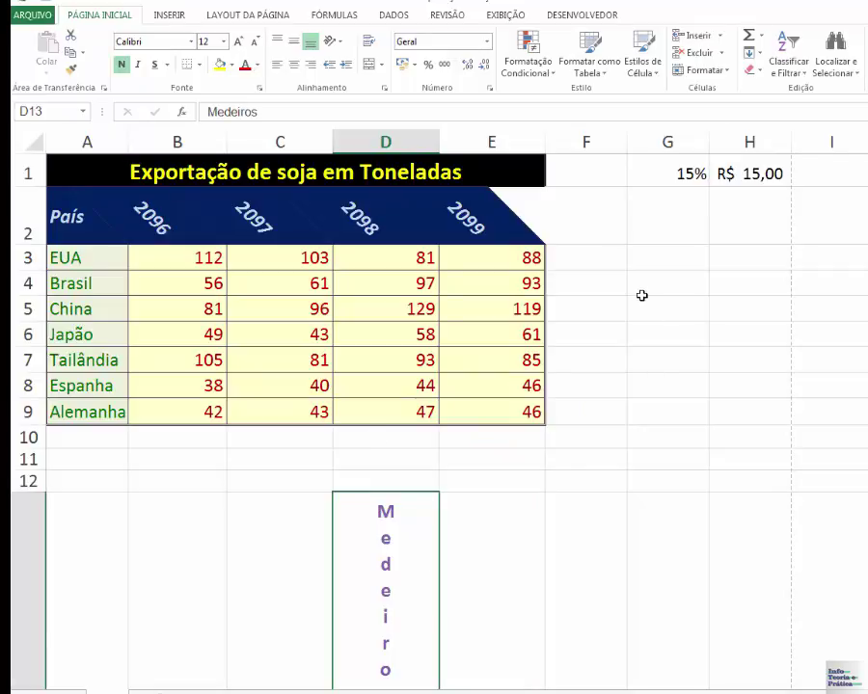
pyautogui.click(648, 255)
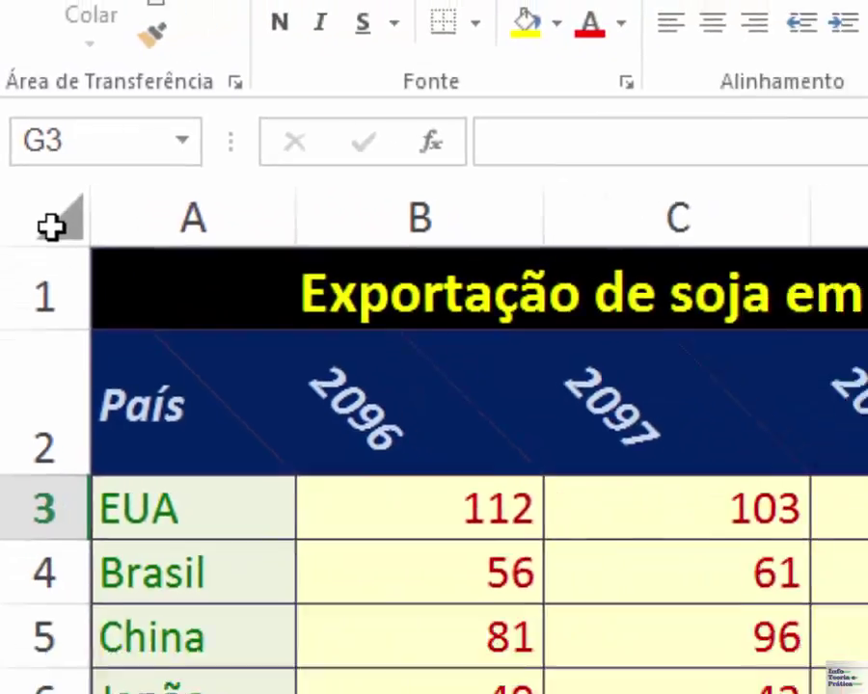
# Clear only the formats of the entire worksheet, keeping all cell contents.
pyautogui.click(51, 226)
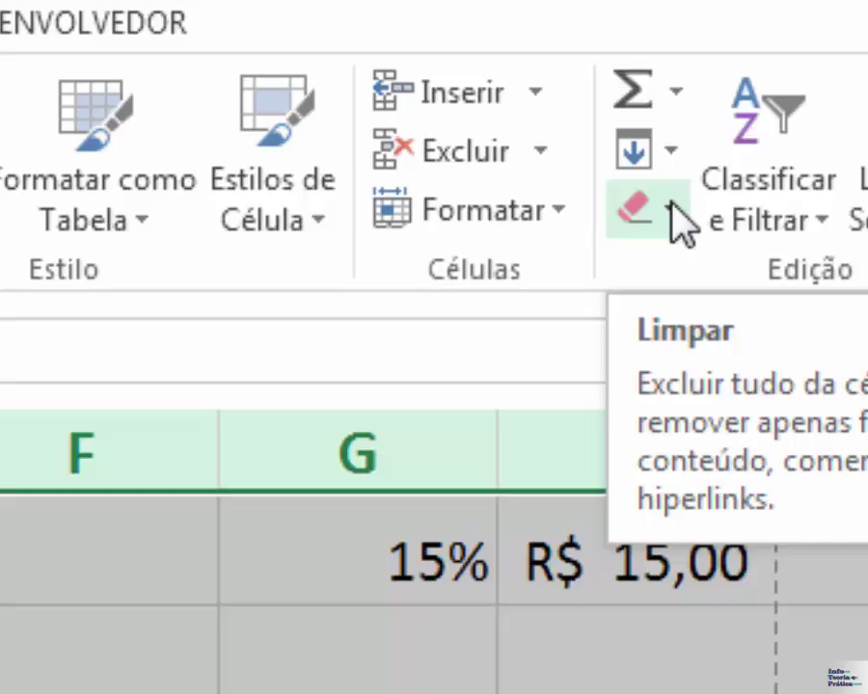
pyautogui.click(672, 210)
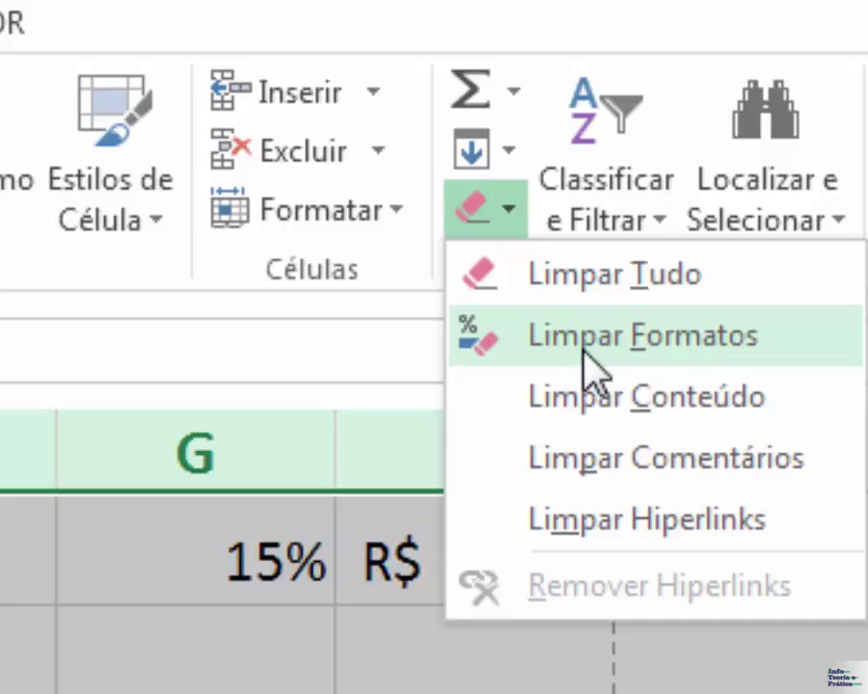
pyautogui.click(583, 361)
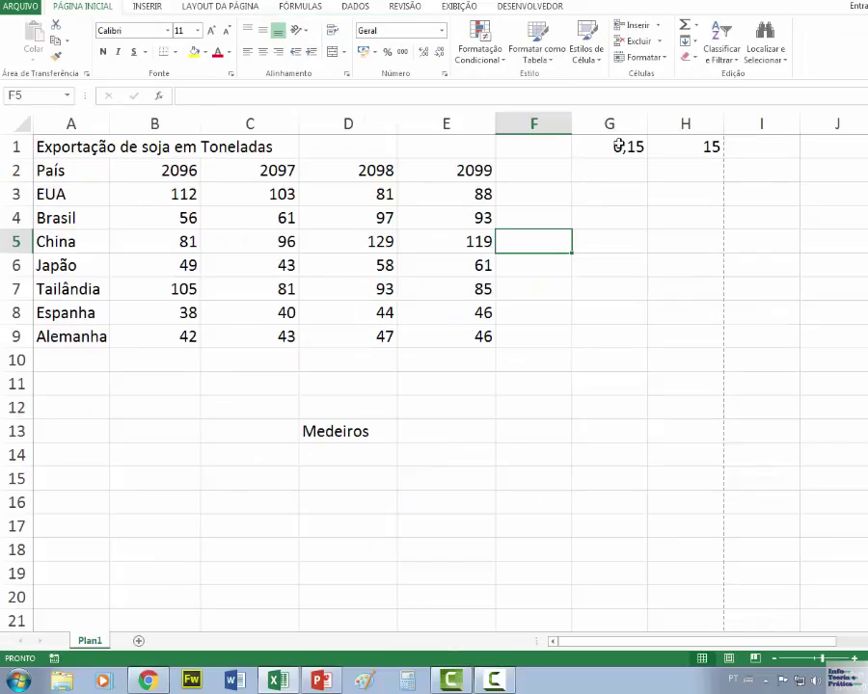
# Check cells G1, H1, D13, B2 and A1 without their formatting, and switch to the PowerPoint presentation.
pyautogui.click(618, 144)
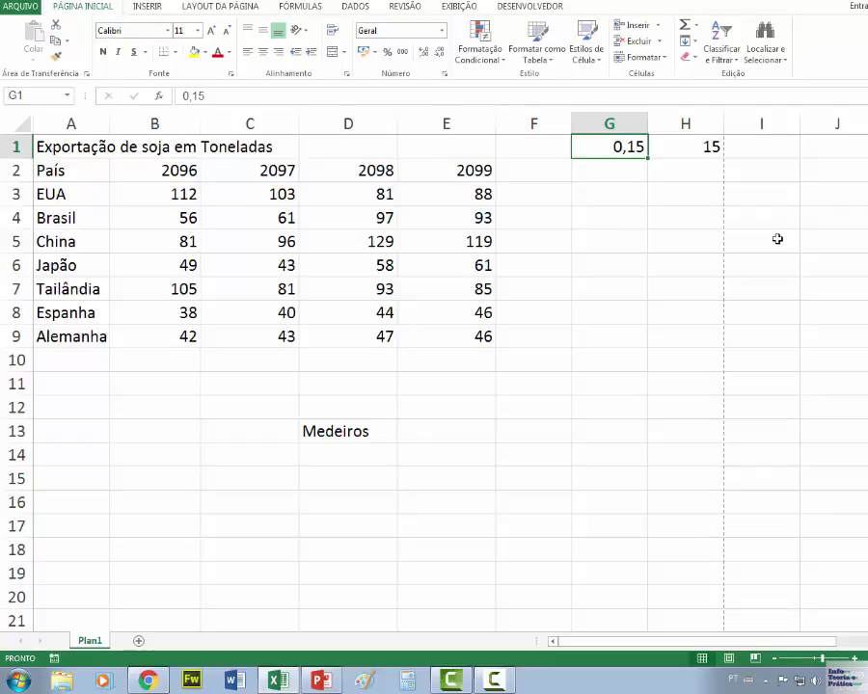
pyautogui.click(712, 147)
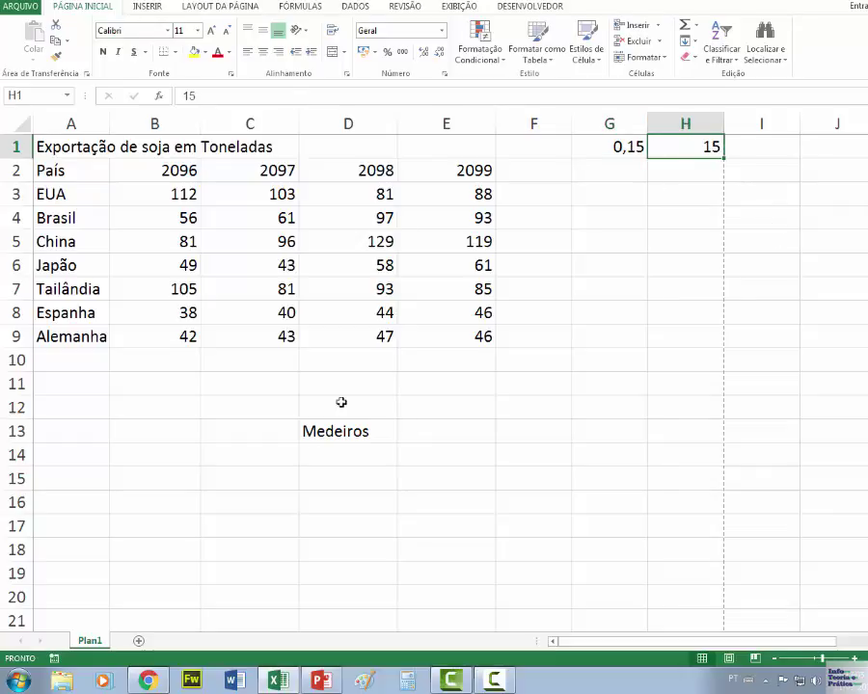
pyautogui.click(353, 431)
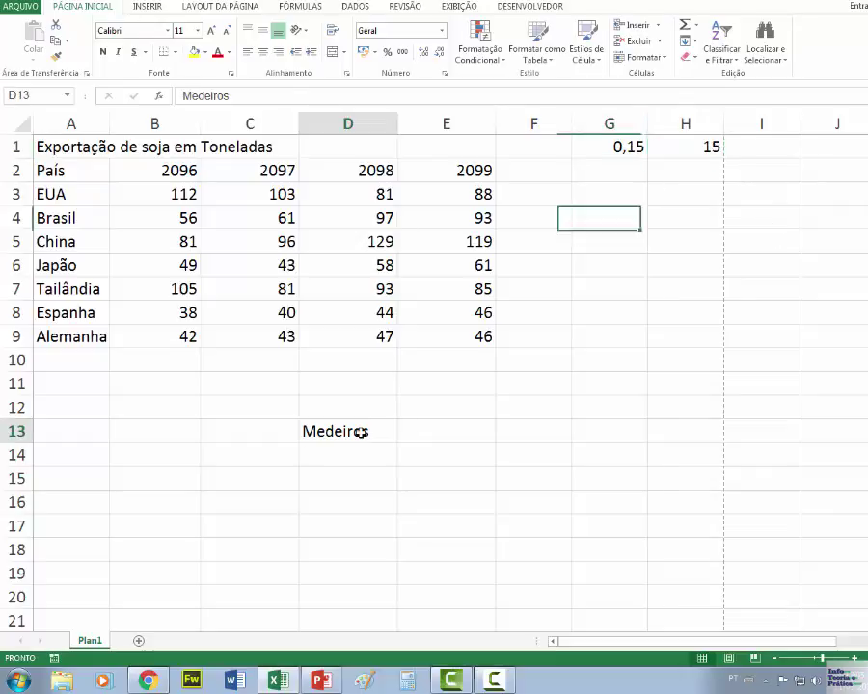
pyautogui.click(132, 169)
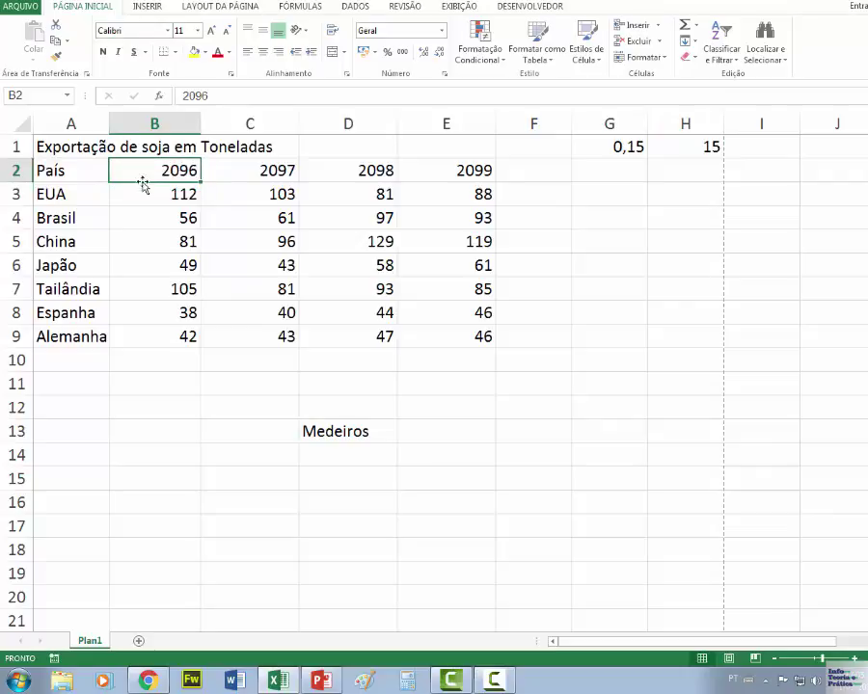
pyautogui.click(96, 143)
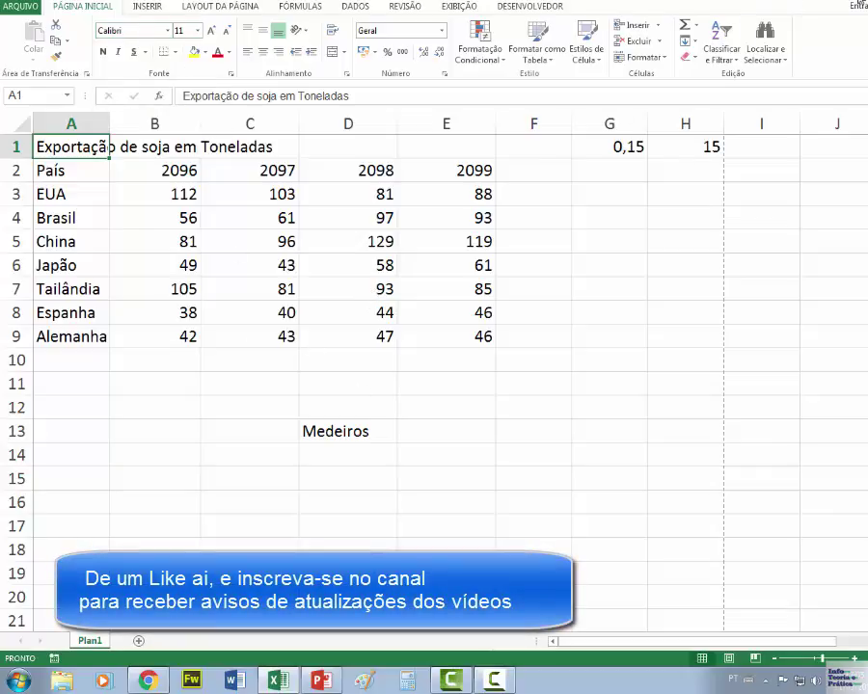
pyautogui.hotkey('alt', 'Tab')
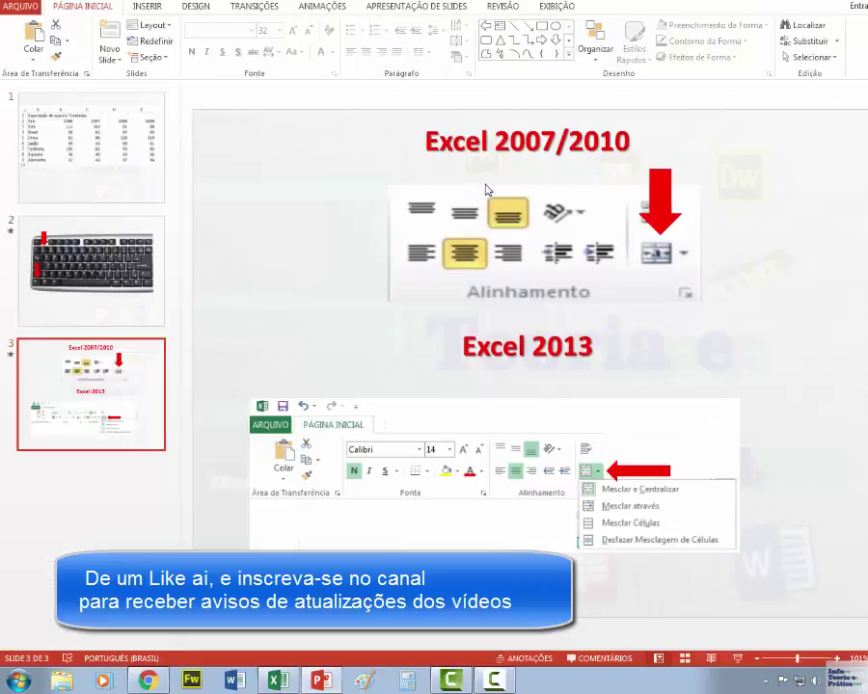